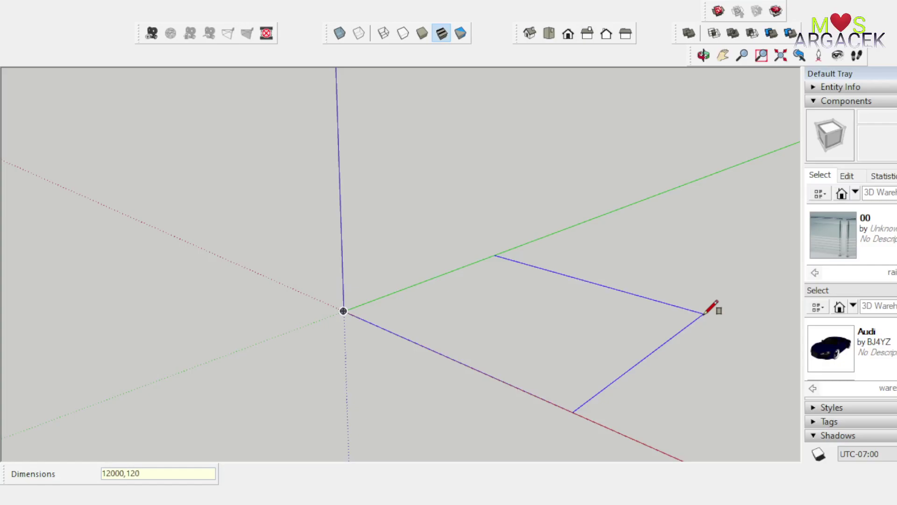
Step: Draw a 12000 by 12000 mm rectangle on the ground plane starting at the origin
type("00")
key("Return")
scroll(174, 200, "down", 4)
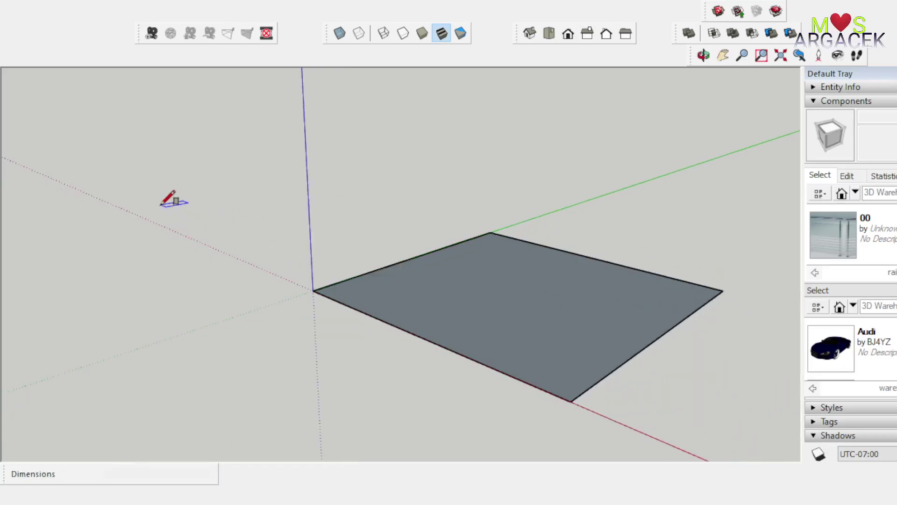
scroll(318, 187, "down", 2)
middle_click_drag(350, 171, 374, 300)
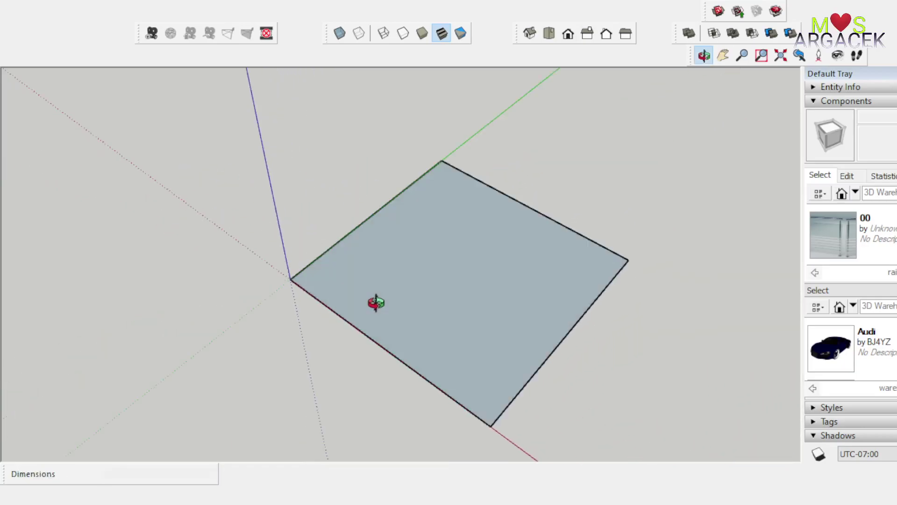
Step: Offset the outline of the square face 2000 mm inward
scroll(395, 218, "up", 2)
scroll(309, 163, "down", 1)
key("space")
left_click(406, 273)
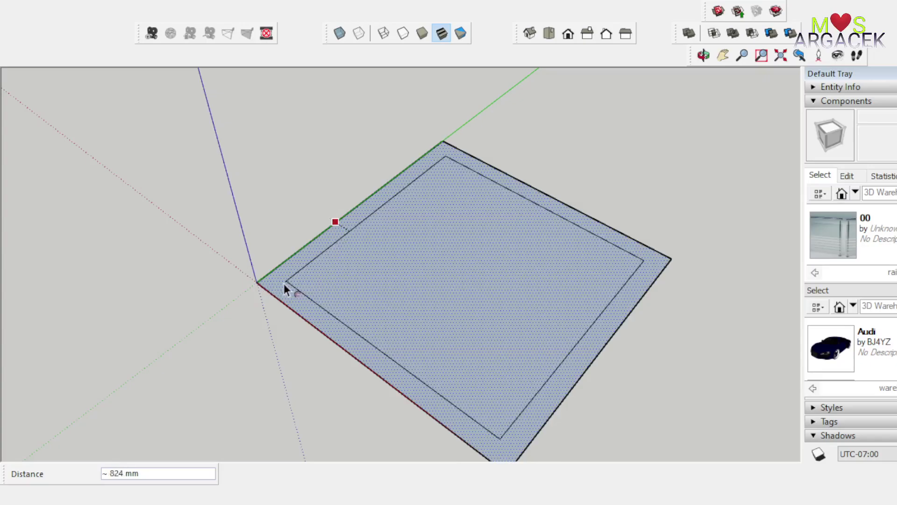
type("2000")
key("Return")
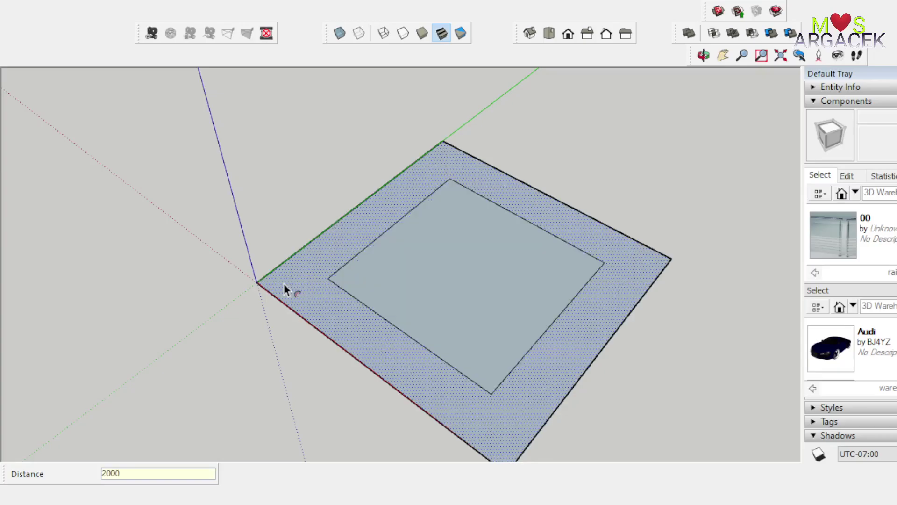
Step: Place guides inside the inner square, 3000 mm from its edge beside the green axis and 4000 mm from its edge beside the red axis
scroll(535, 387, "up", 1)
middle_click_drag(534, 387, 511, 361)
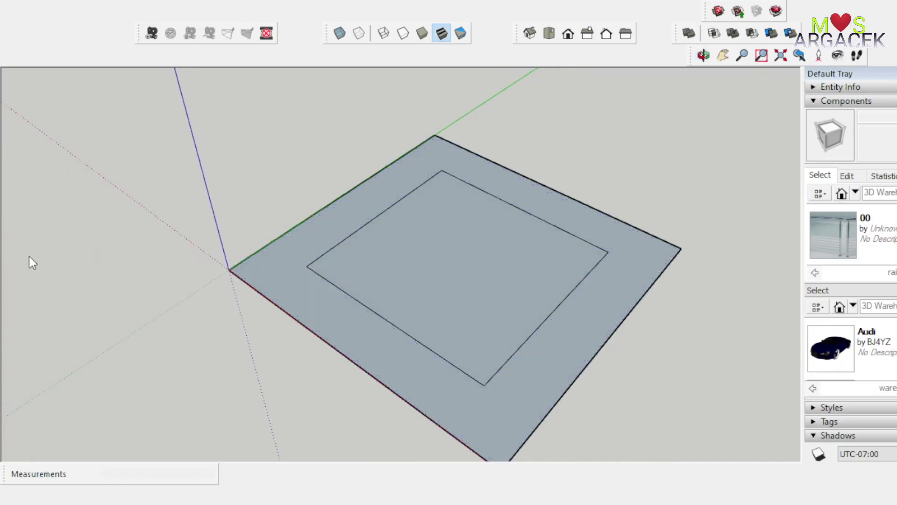
key("t")
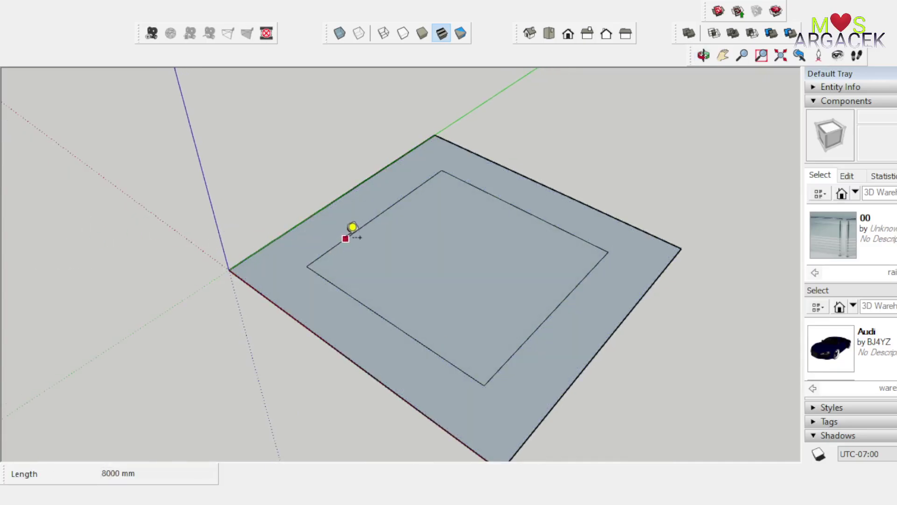
left_click(346, 238)
type("3")
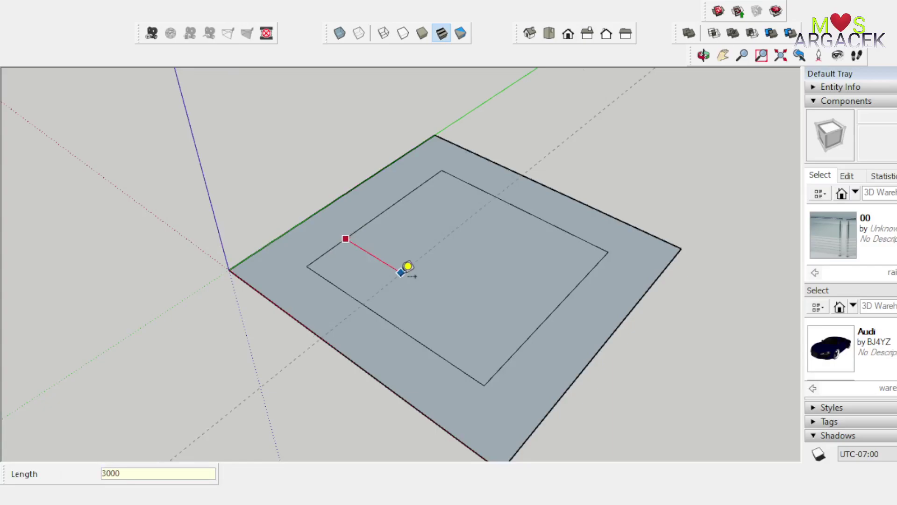
type("000")
key("Return")
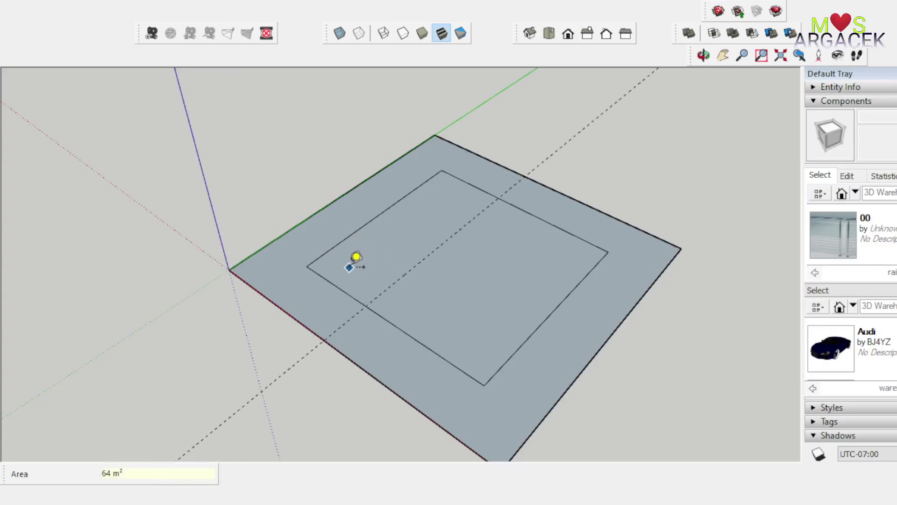
left_click(350, 295)
type("4000")
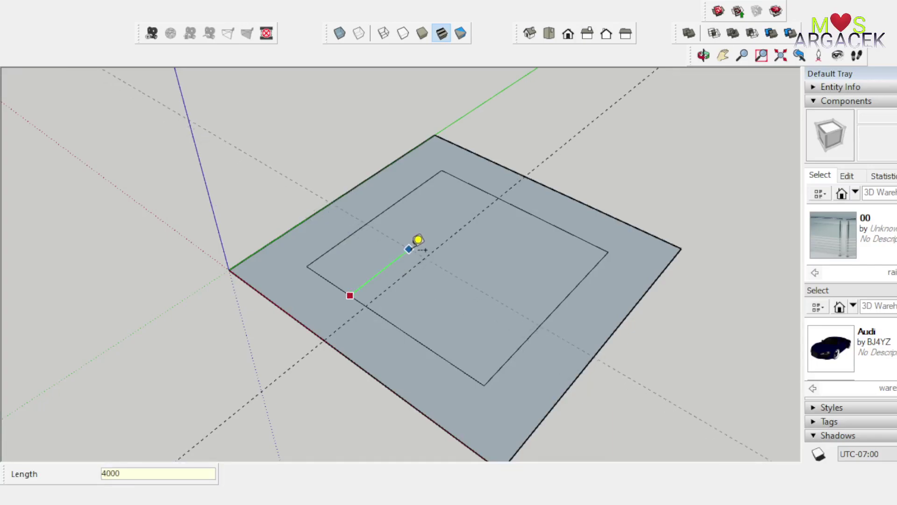
key("Return")
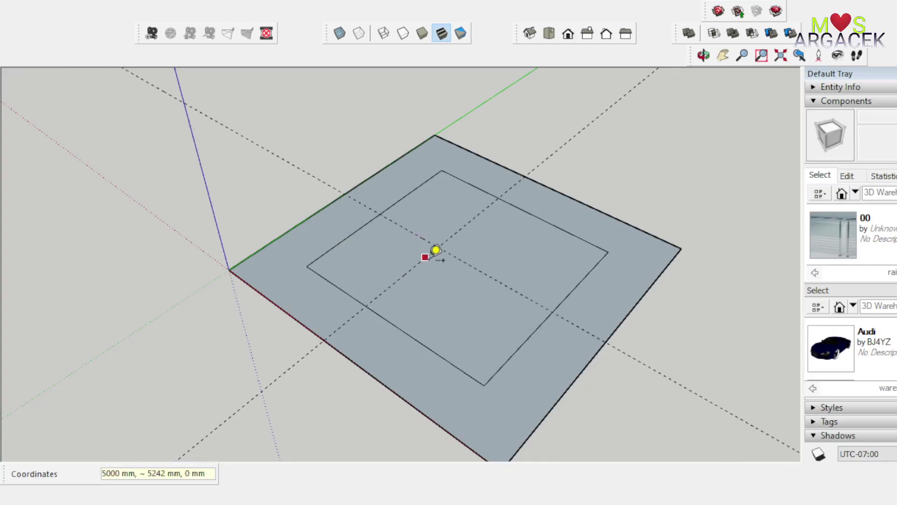
Step: Add a guide 1500 mm beyond the 3000 mm guide, plus another parallel guide beyond that one, away from the green axis
left_click(463, 227)
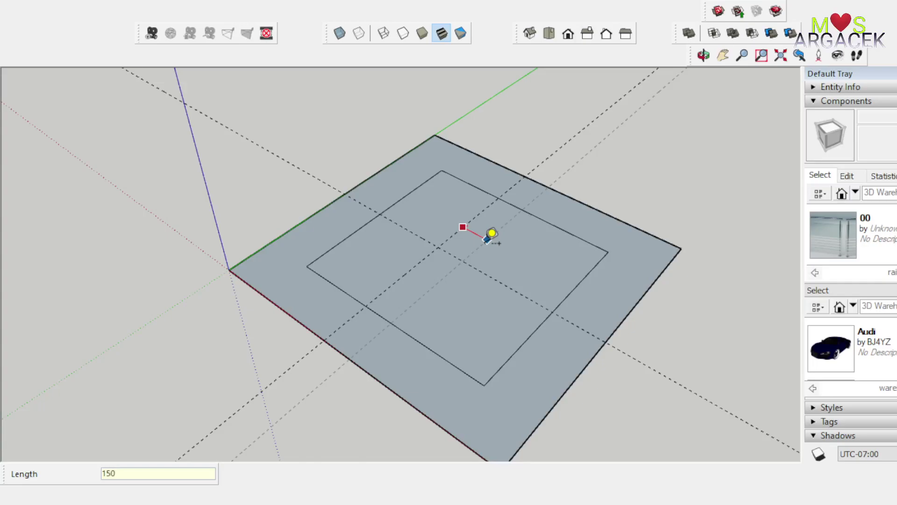
type("1500")
key("Return")
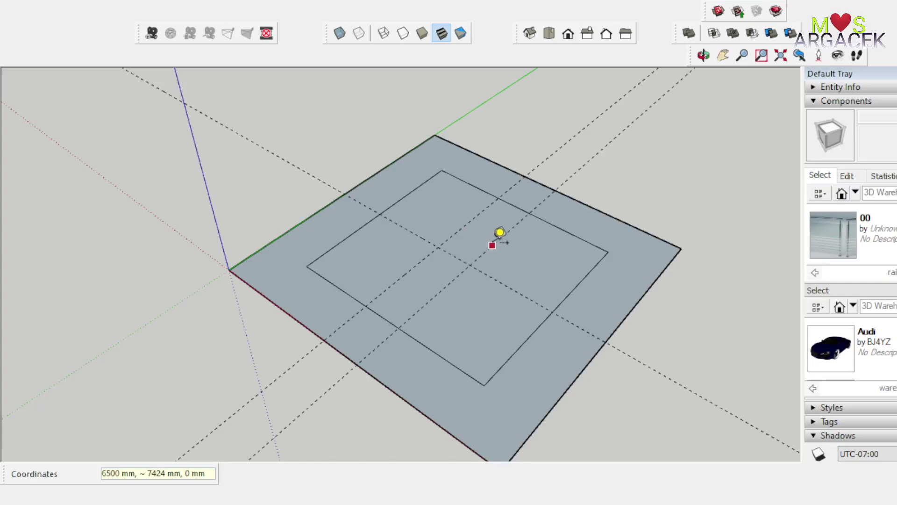
left_click(496, 242)
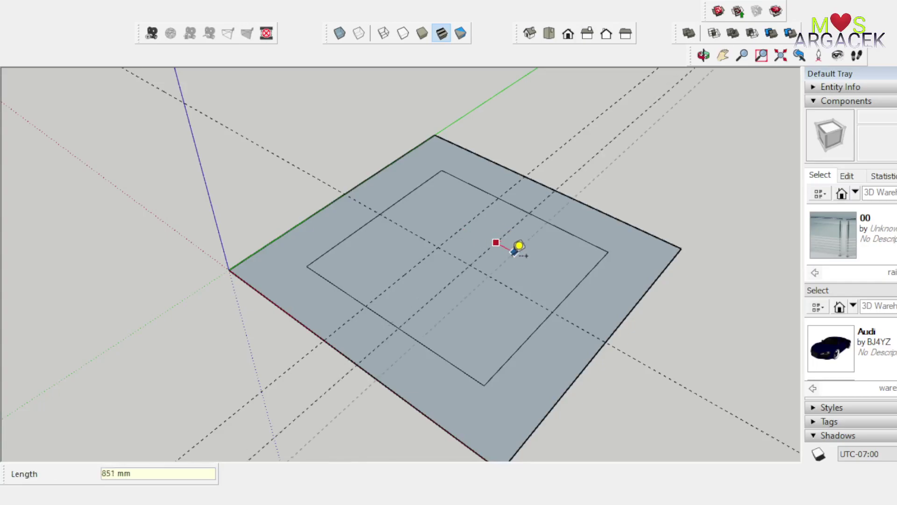
key("Return")
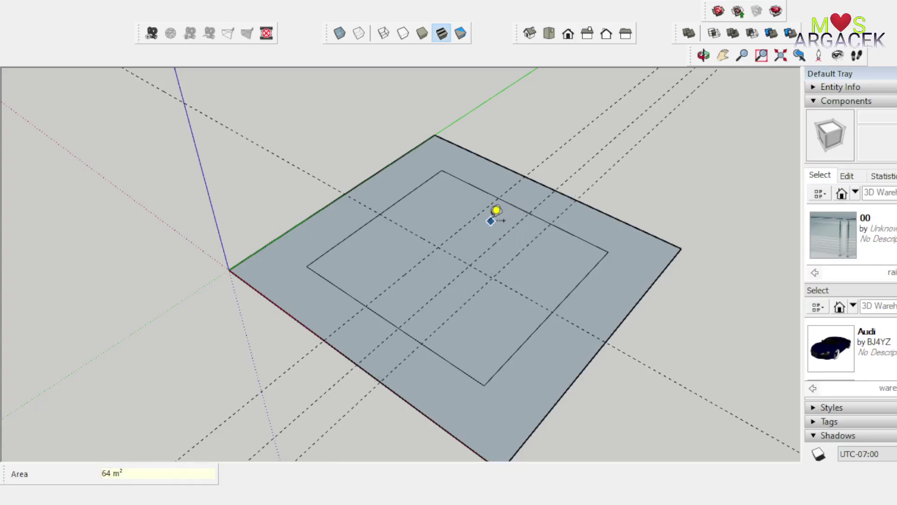
Step: Add a guide 2000 mm inside the inner square's back edge and another 3000 mm beyond the third guide parallel to the green axis
left_click(507, 202)
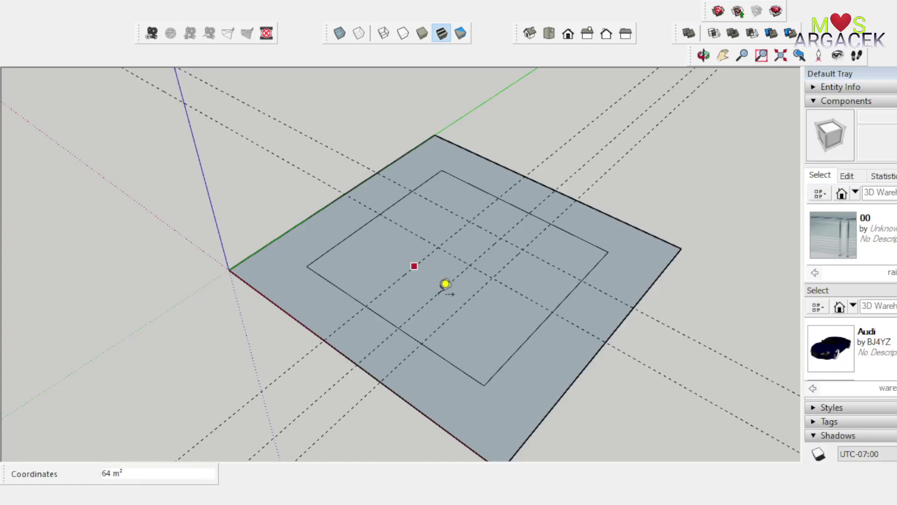
left_click(465, 303)
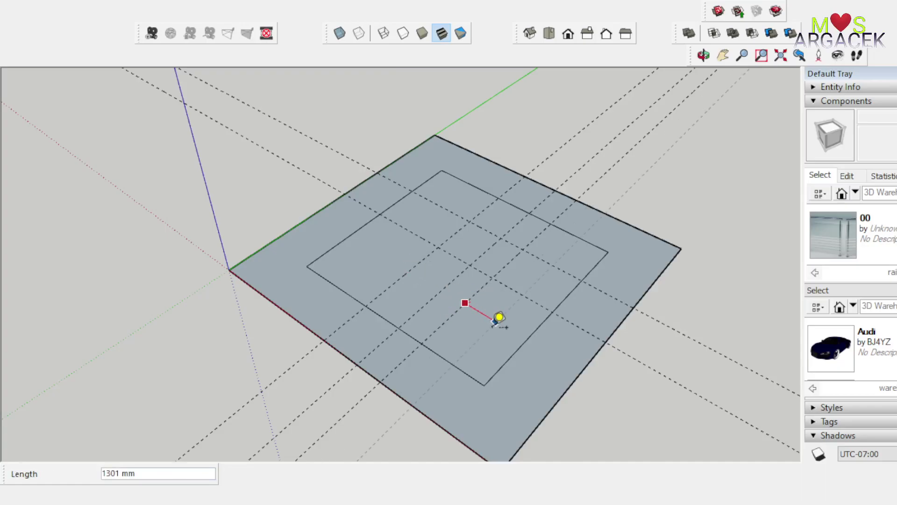
type("3000")
key("Return")
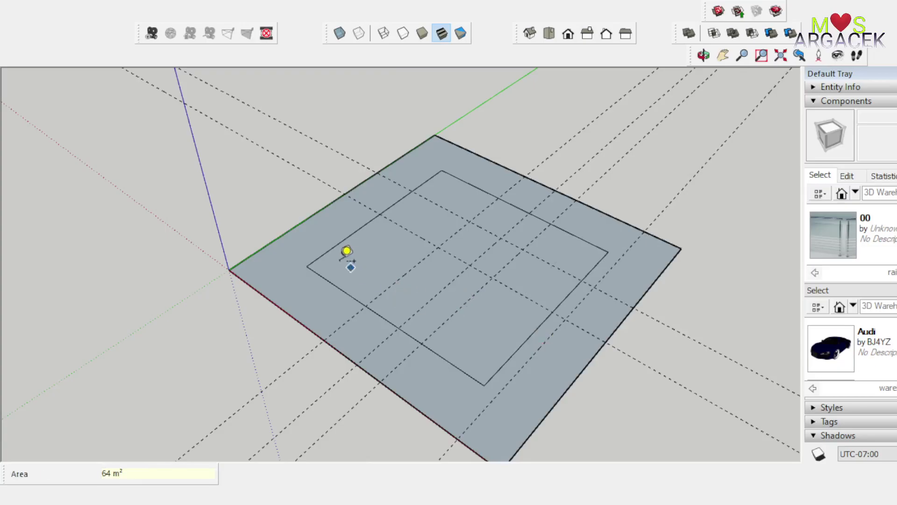
Step: Draw the 3000 by 4000 mm corner room's two inner lines along the guides, from the green-axis-side edge to the red-axis-side edge
key("l")
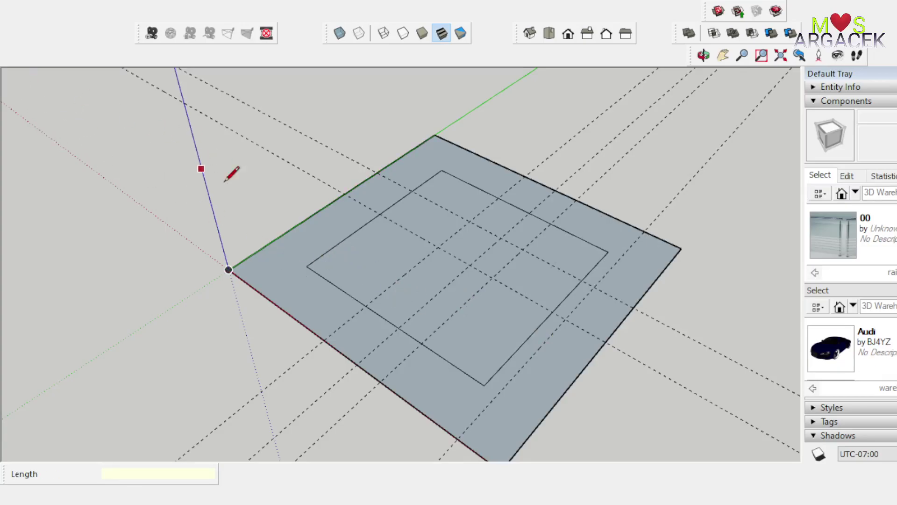
left_click(379, 214)
left_click(437, 247)
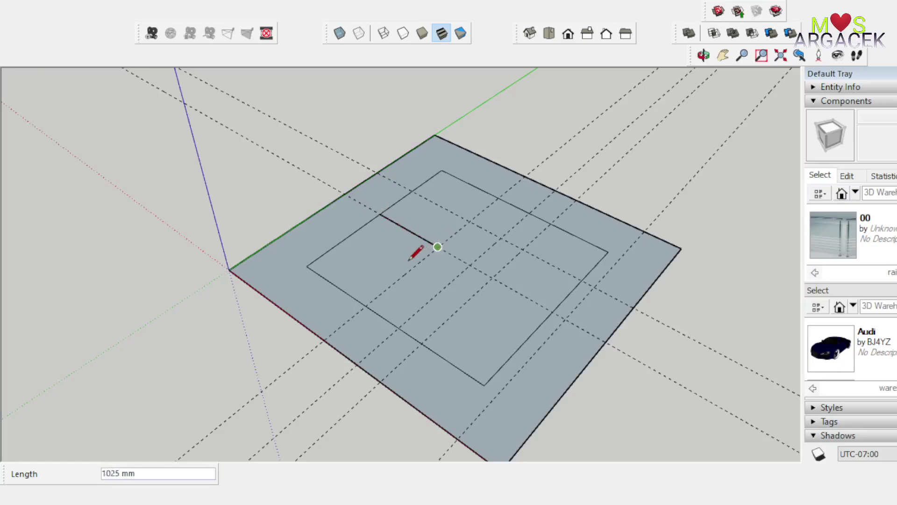
left_click(368, 303)
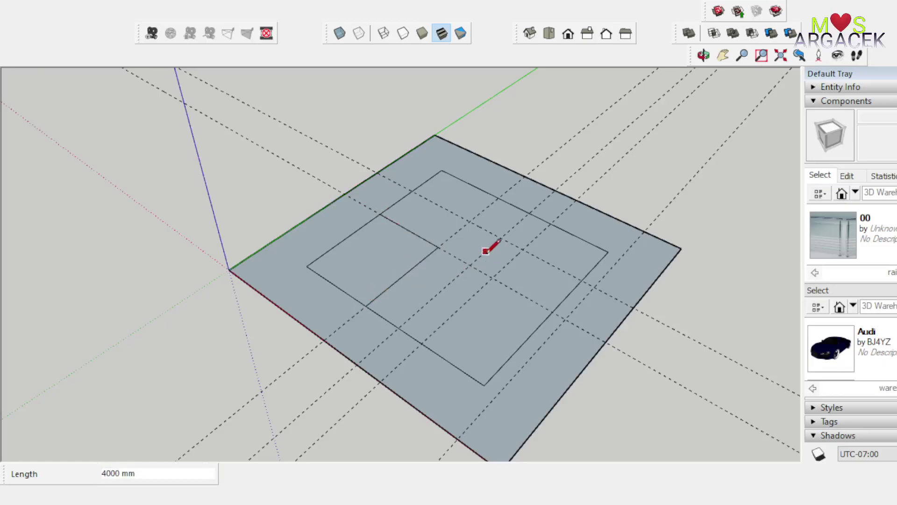
Step: Outline the back corner room along the 2000 mm guide and up to the back edge, and connect its inner corner to the front room's corner
left_click(412, 191)
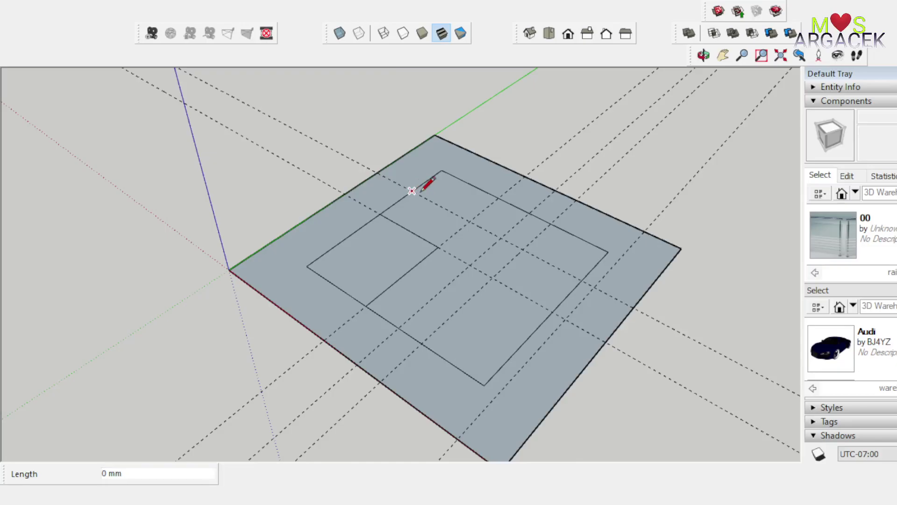
left_click(468, 221)
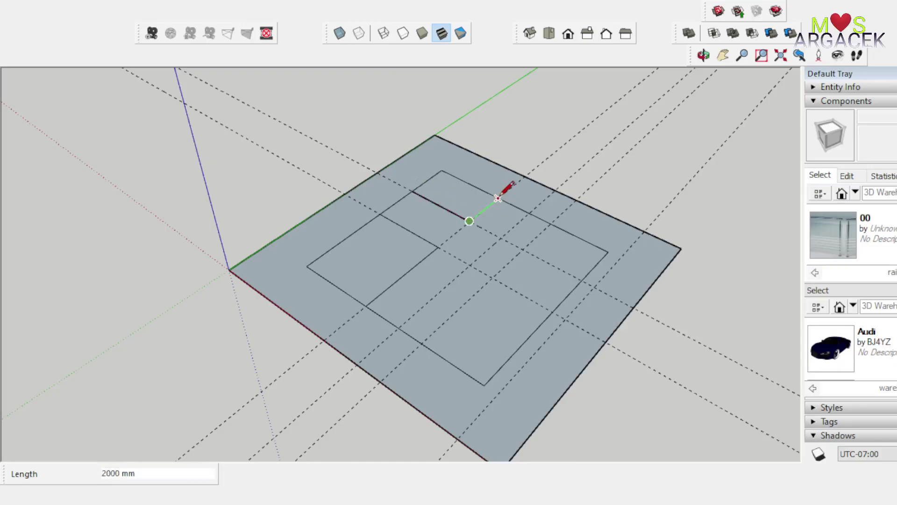
left_click(469, 220)
left_click(437, 247)
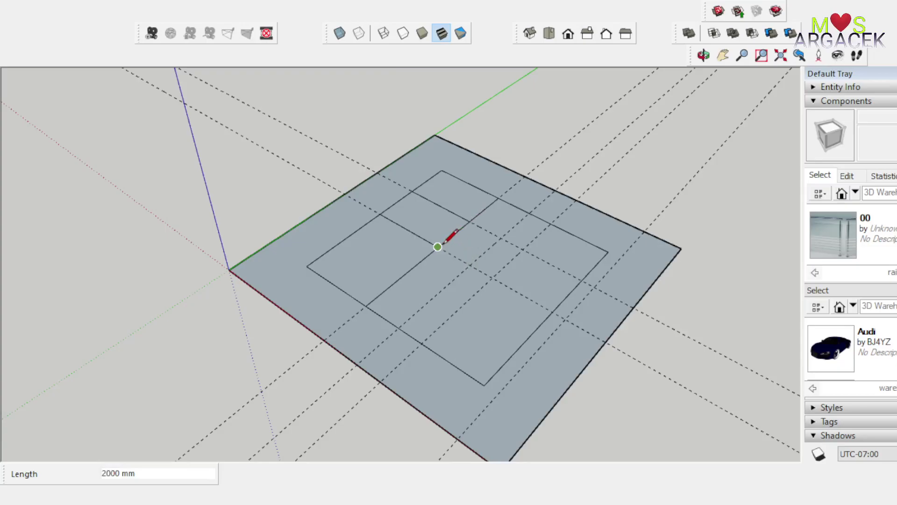
Step: Outline the back middle area along the 2000 mm guide up to the back edge, and divide it with a line along the 1500 mm guide
left_click(469, 220)
left_click(522, 249)
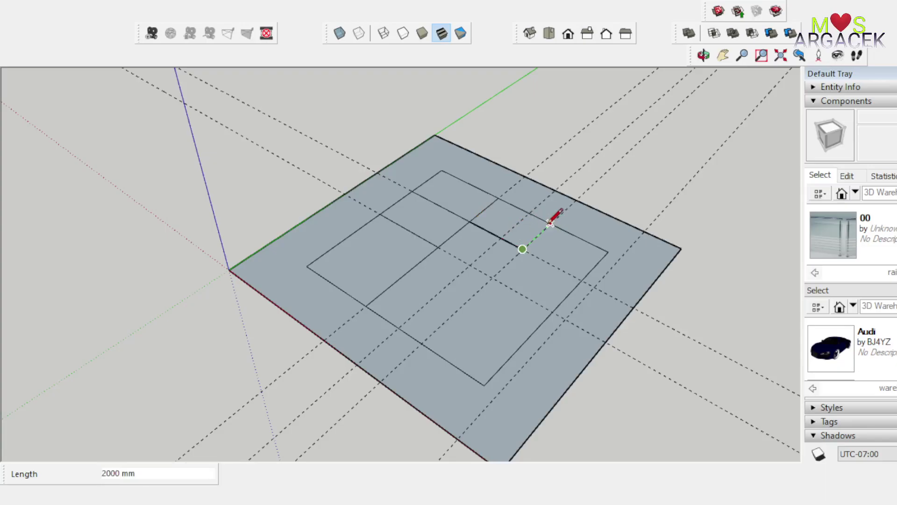
left_click(550, 224)
left_click(499, 237)
left_click(529, 212)
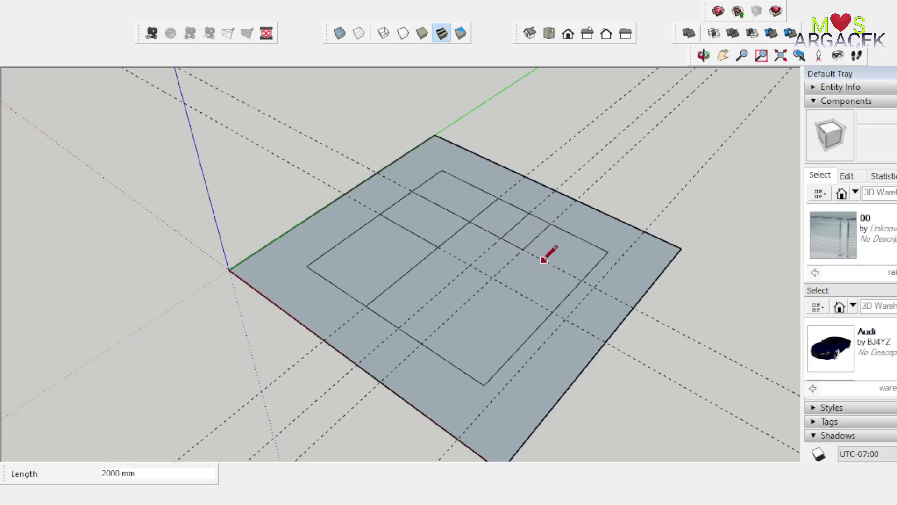
Step: Continue the line from the middle area's corner to the 4000 mm guide, along it to the outermost guide, and diagonally to the front edge
left_click(521, 249)
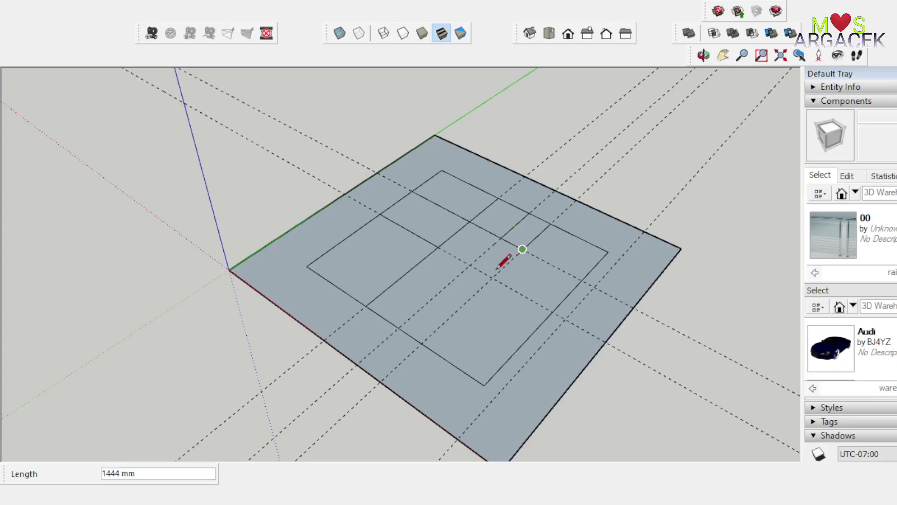
left_click(492, 277)
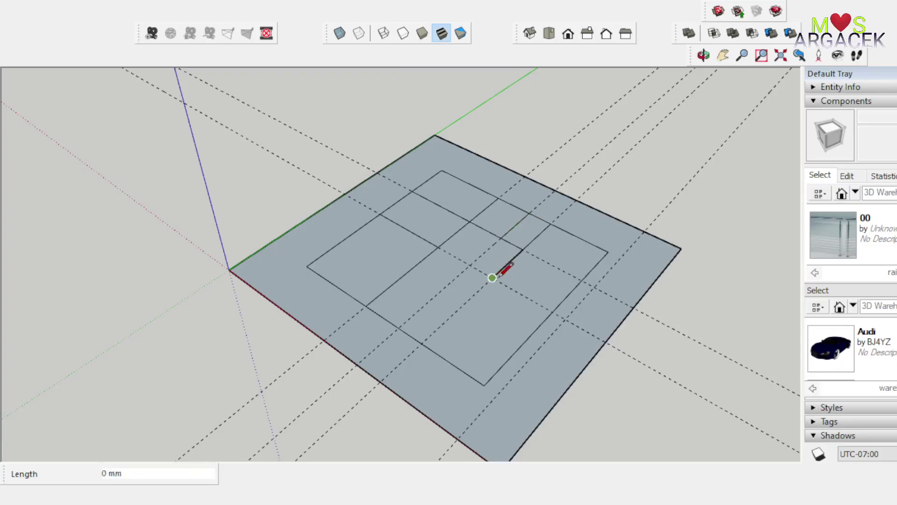
left_click(564, 319)
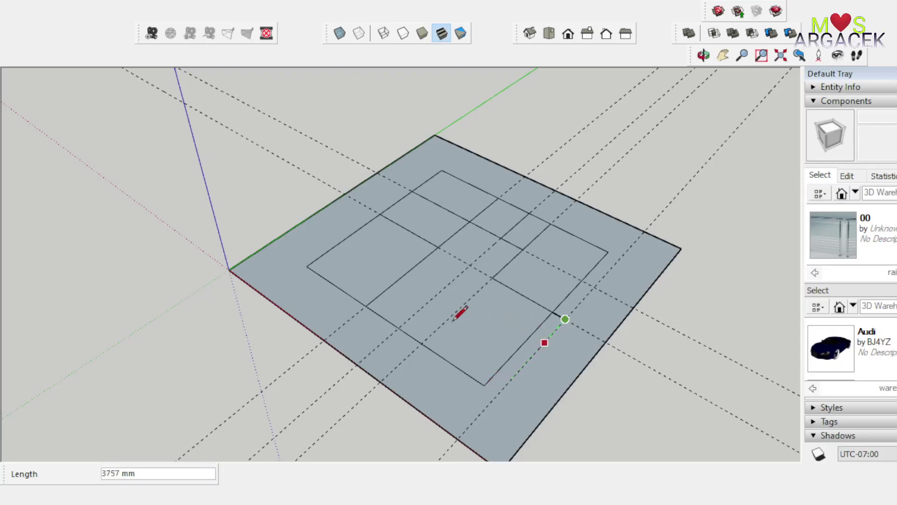
left_click(421, 344)
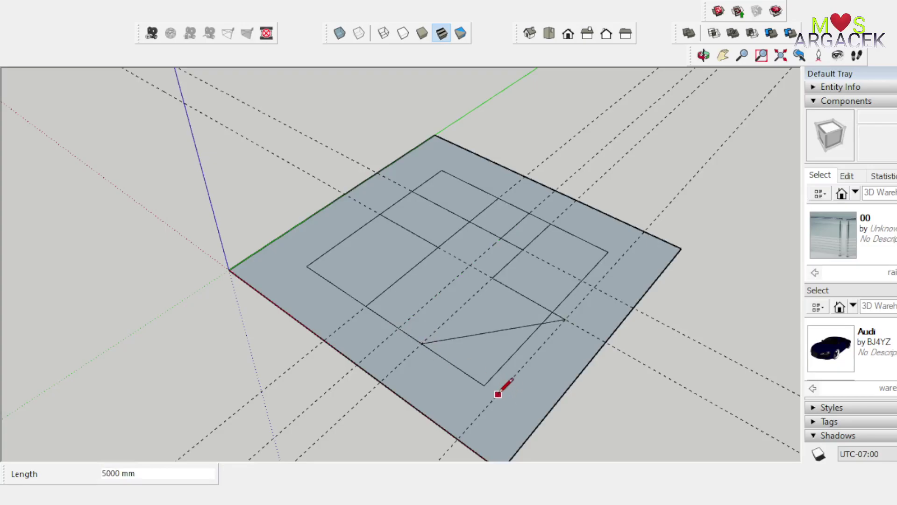
Step: Extend the inner square's front edge to the outermost guide and draw the 4000 mm side line up to the 4000 mm guide
left_click(484, 385)
left_click(497, 394)
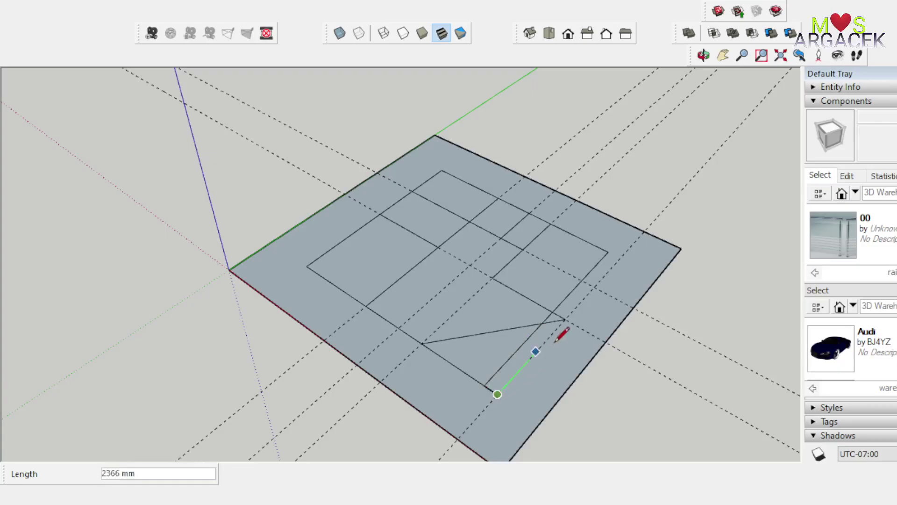
left_click(565, 318)
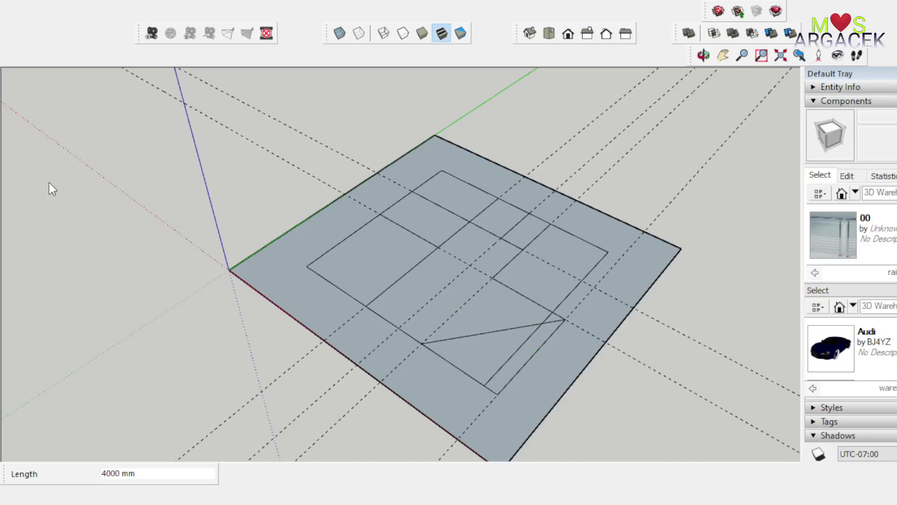
Step: Erase the stray diagonal line and the old inner-square side edge inside the extended front room
key("e")
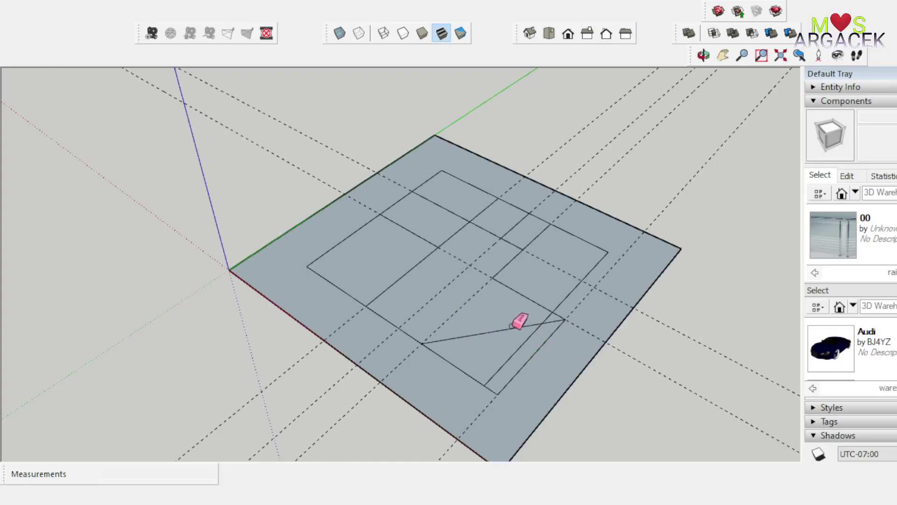
left_click(512, 328)
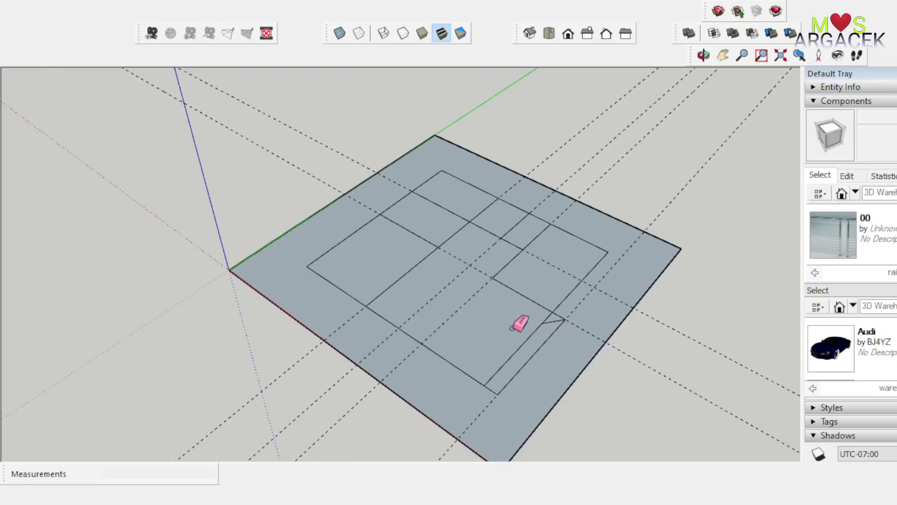
left_click(547, 321)
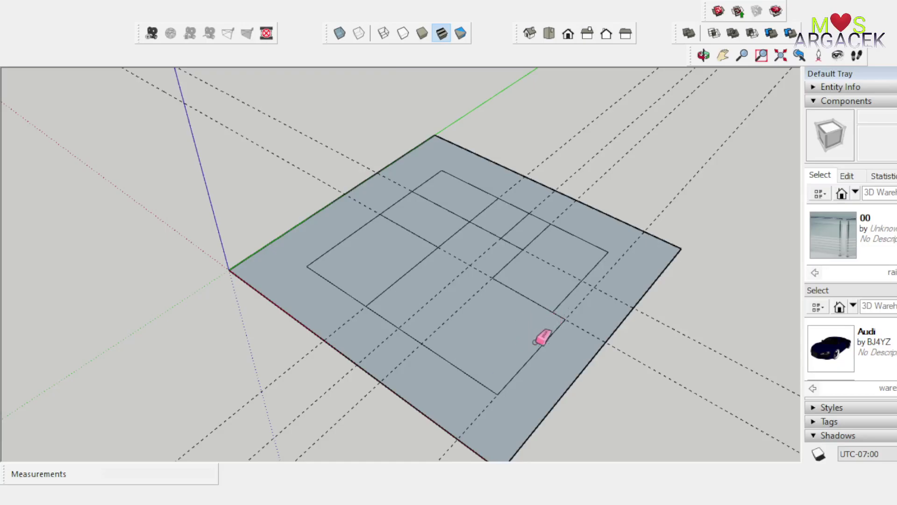
Step: Erase all the construction guides around the floor plan
left_click_drag(626, 395, 699, 334)
left_click_drag(727, 210, 563, 117)
scroll(447, 133, "down", 1)
mouse_move(473, 267)
middle_mouse_down()
mouse_move(484, 227)
mouse_move(480, 278)
middle_mouse_up()
scroll(442, 227, "up", 3)
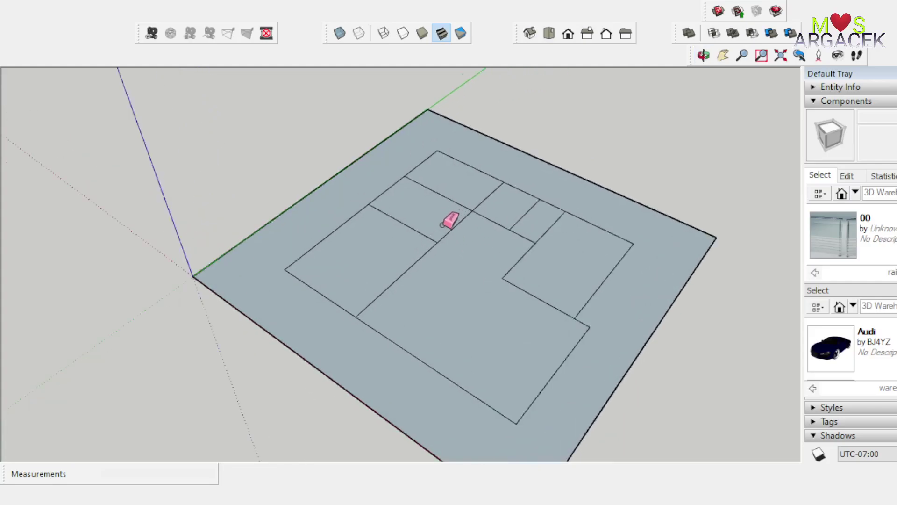
Step: Place a guide 200 mm inside the floor plan's front edge
scroll(392, 201, "down", 1)
scroll(432, 257, "up", 2)
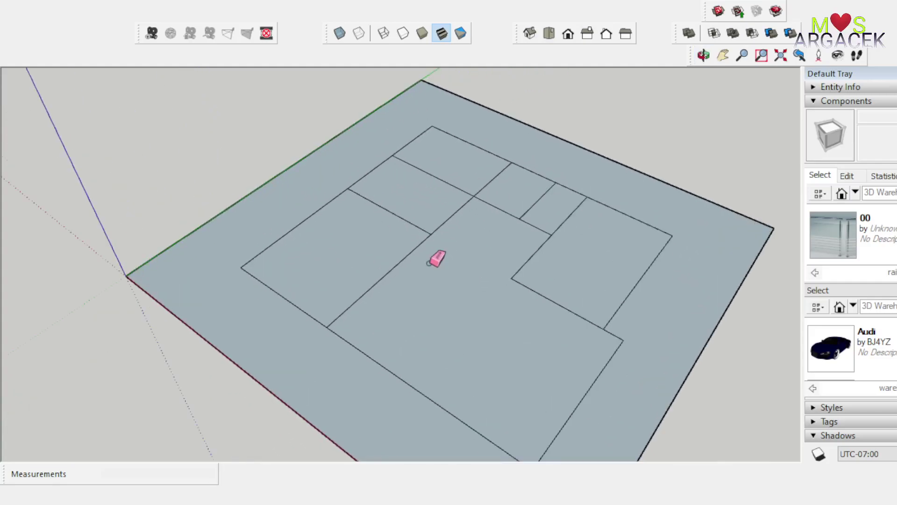
key("space")
key("t")
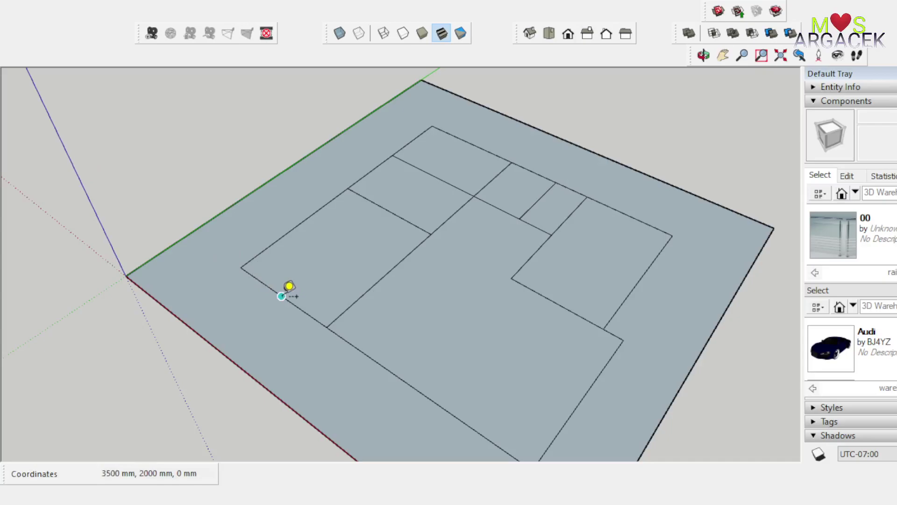
left_click(282, 296)
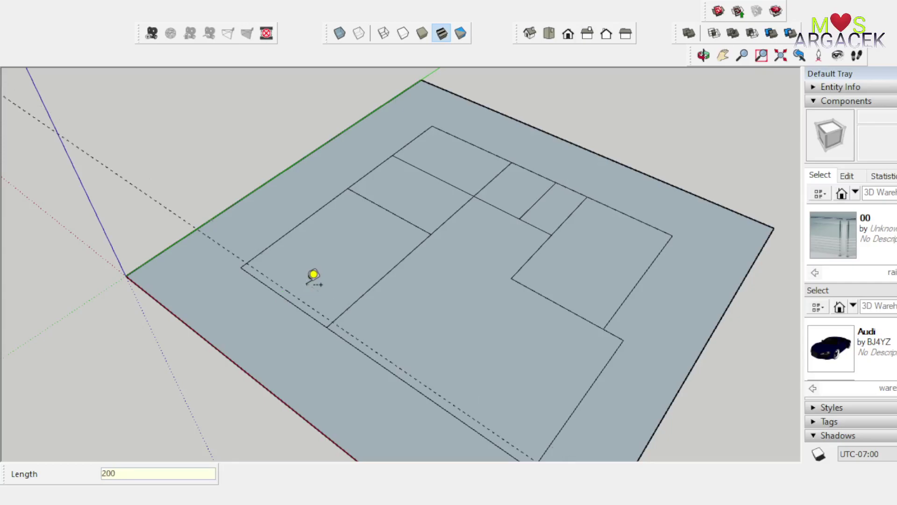
key("Return")
Step: Place guides 200 mm inside the floor plan's side edge nearest the green axis and its back edge
left_click(297, 226)
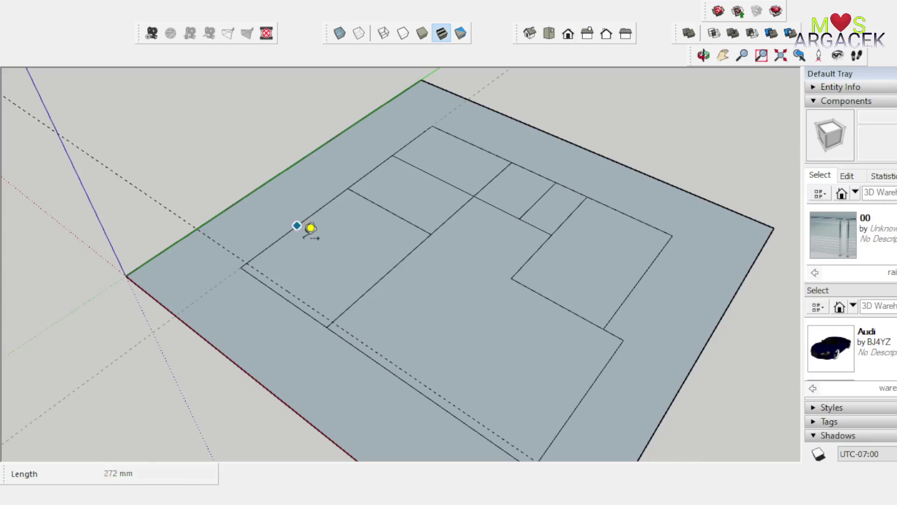
type("20")
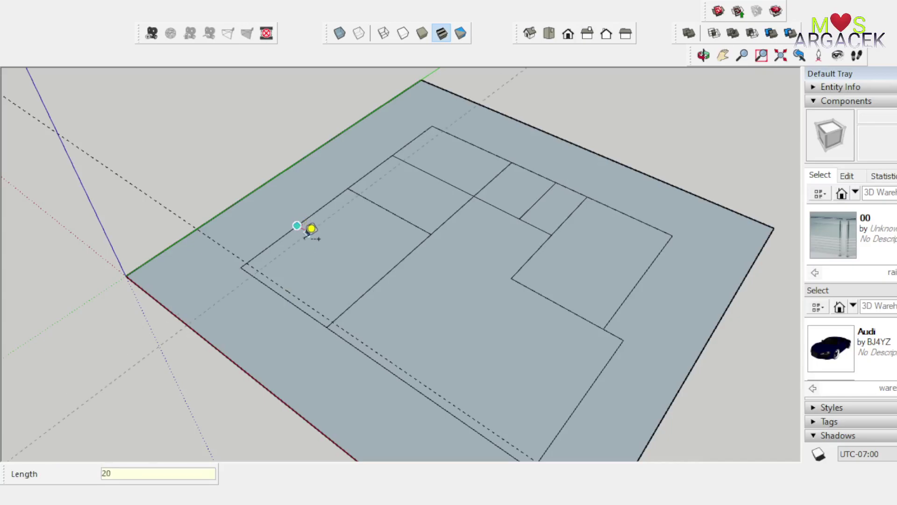
type("0")
key("Return")
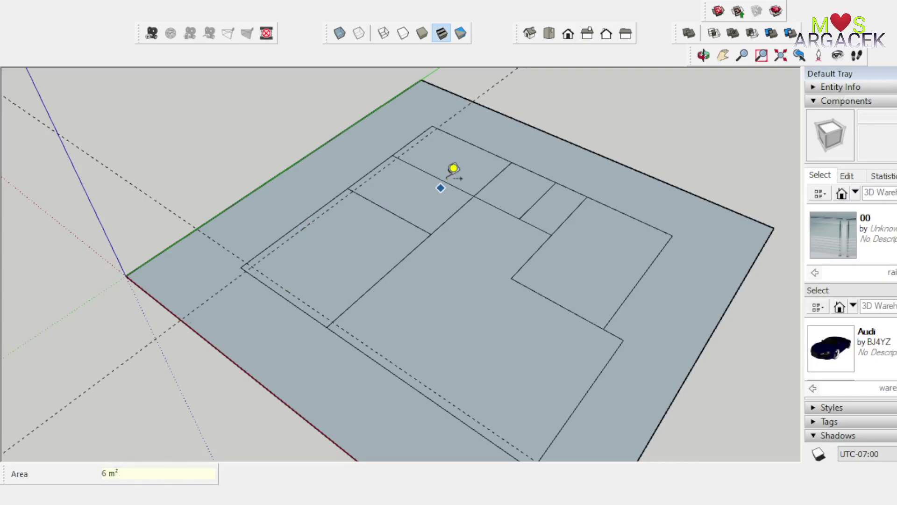
left_click(470, 139)
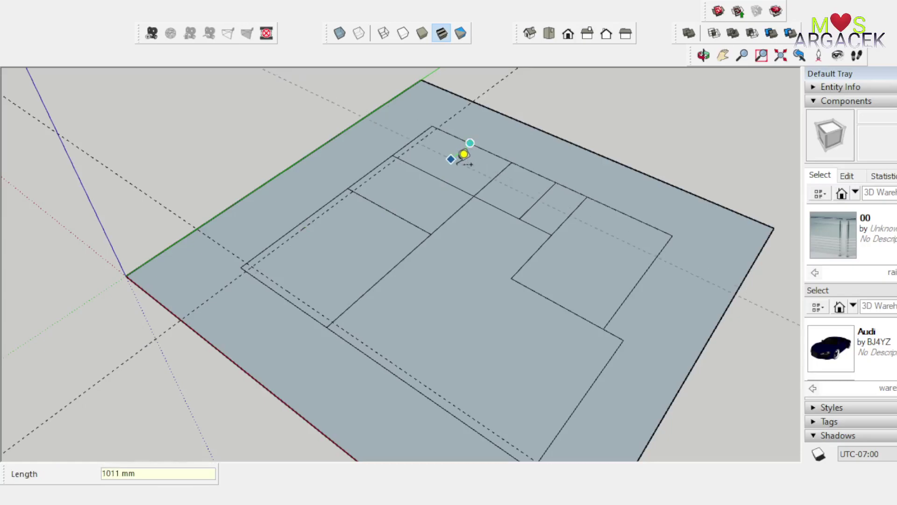
type("200")
key("Return")
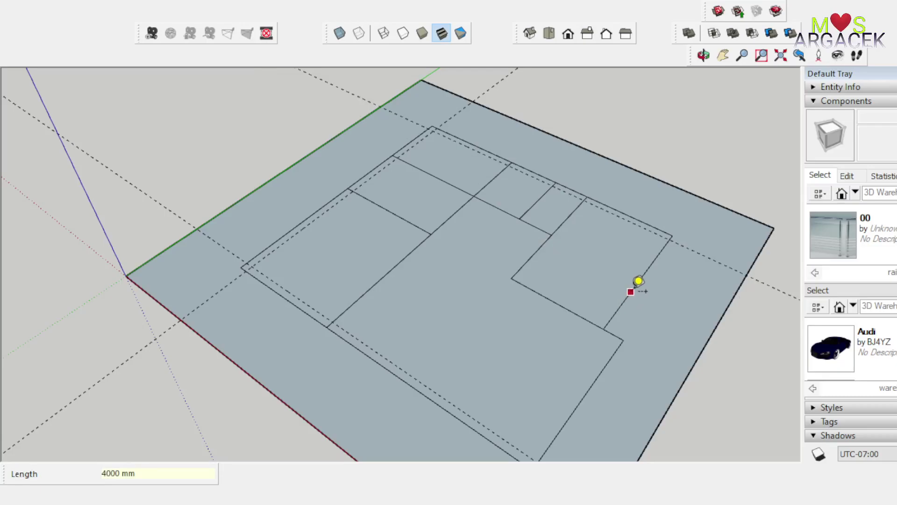
double_click(606, 363)
type("500")
key("Return")
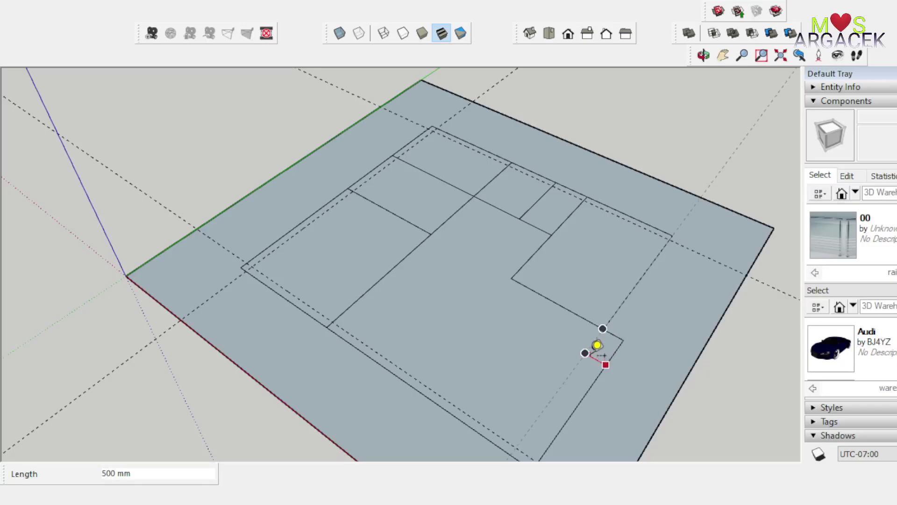
left_click(606, 365)
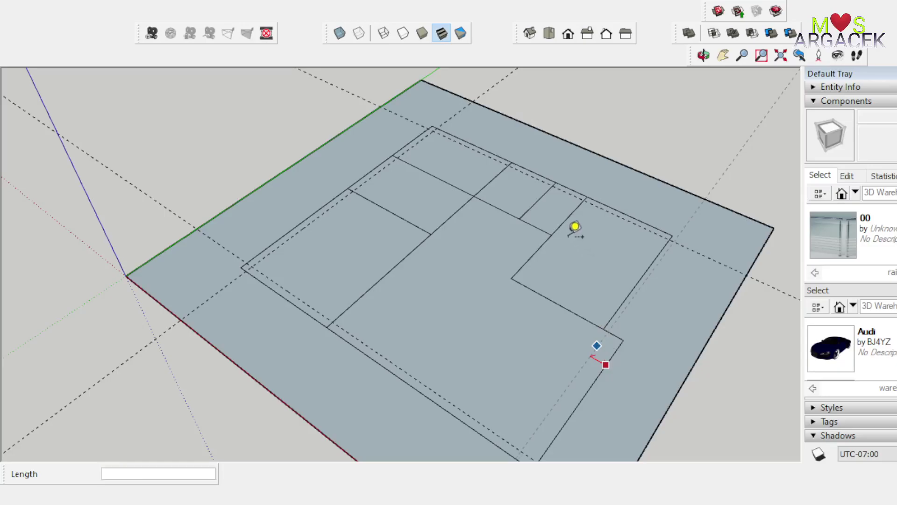
key("l")
left_click(532, 255)
Step: Place guides 200 mm inside the large front room from the two edges that meet at the recessed inner corner
left_click(536, 292)
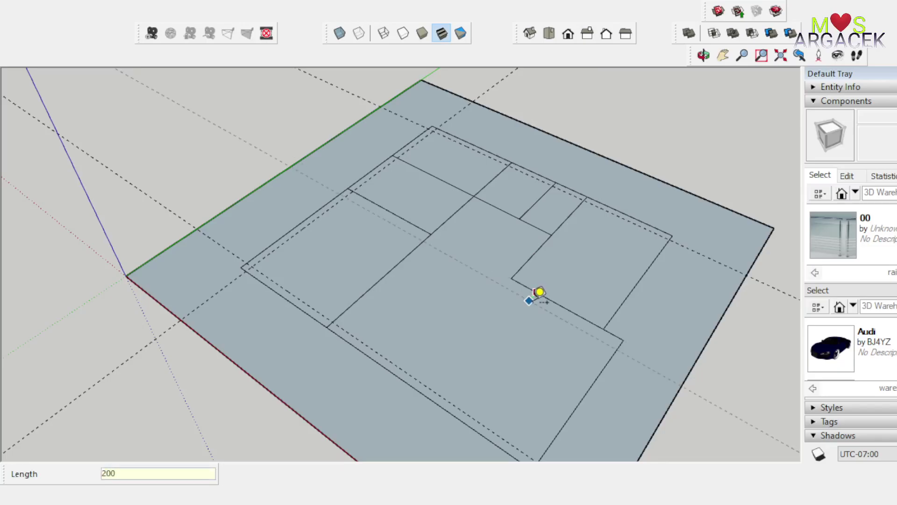
key("Return")
key("l")
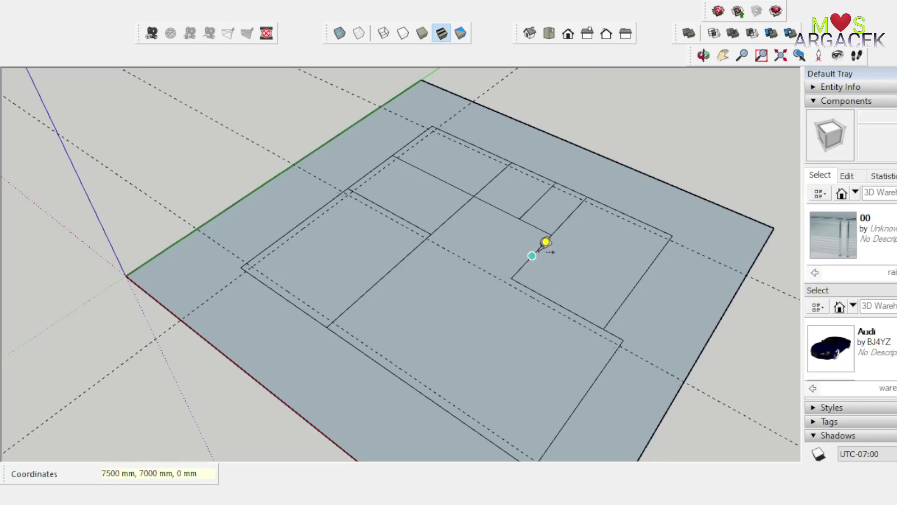
left_click(532, 256)
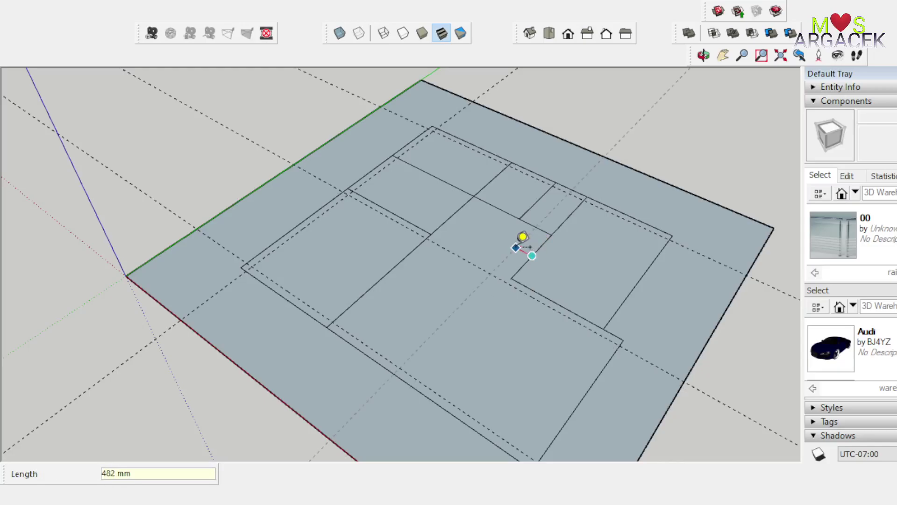
type("200")
key("Return")
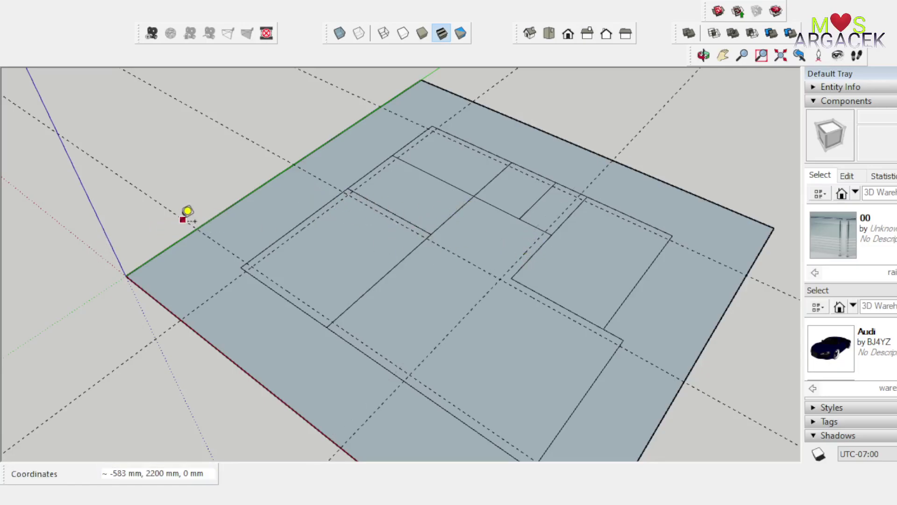
key("l")
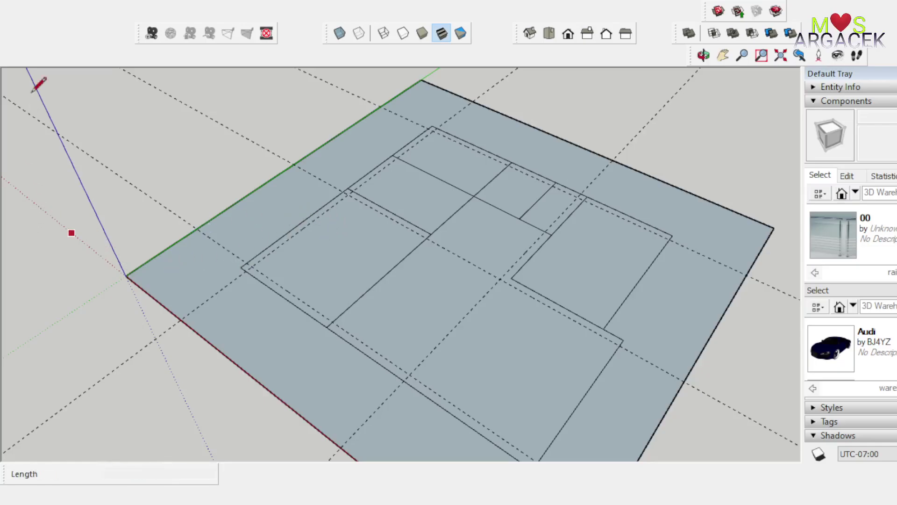
left_click(252, 266)
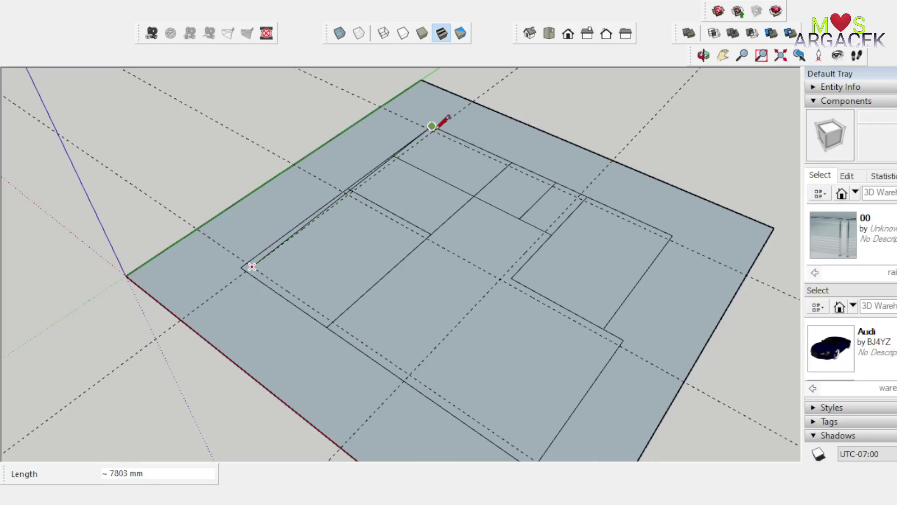
scroll(431, 126, "up", 4)
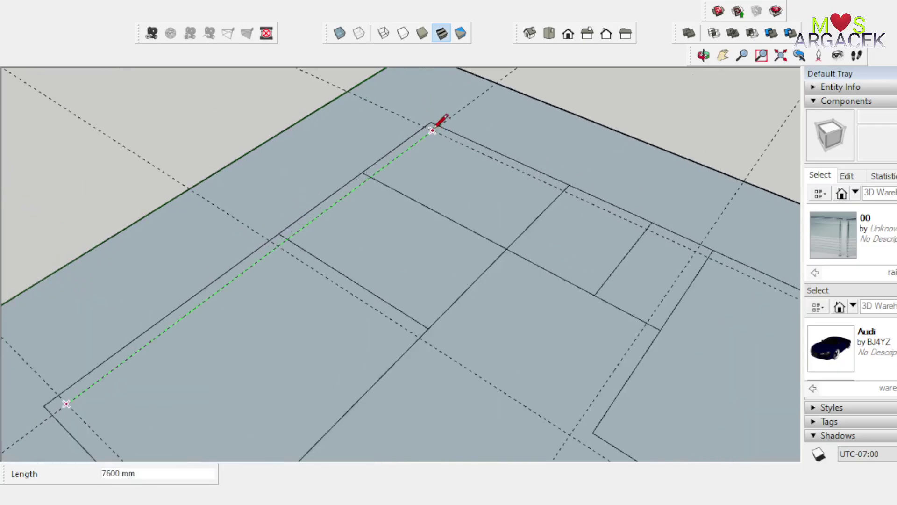
left_click(433, 126)
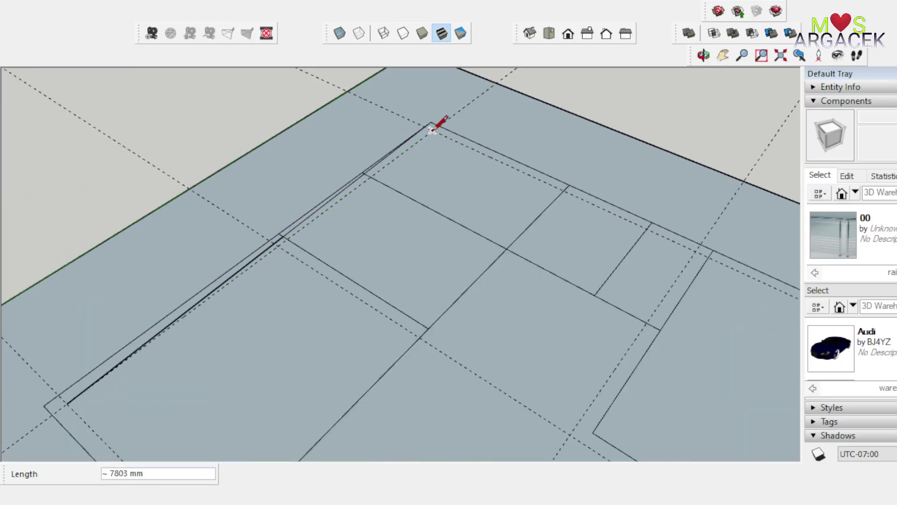
key("ctrl+z")
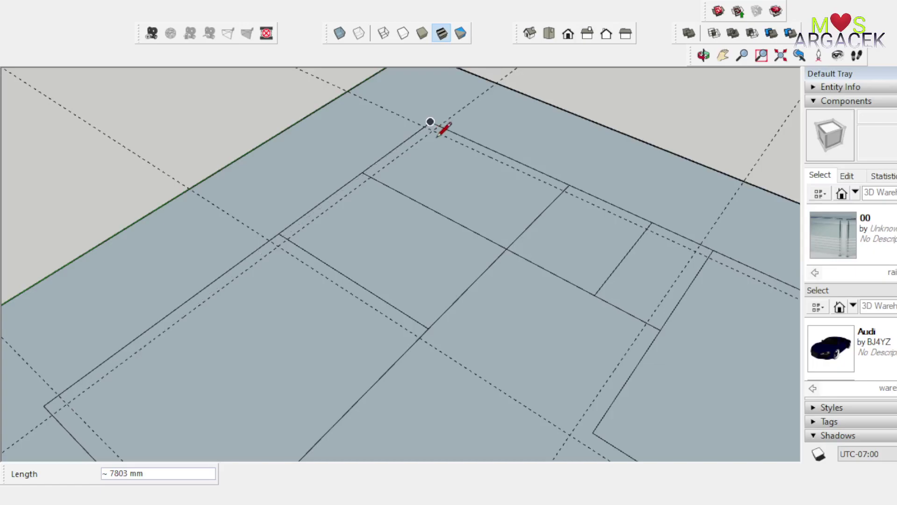
Step: Draw the inner wall line from the back guide intersection 7600 mm along the side guide, then 8300 mm along the front guide
left_click(432, 130)
scroll(380, 108, "down", 3)
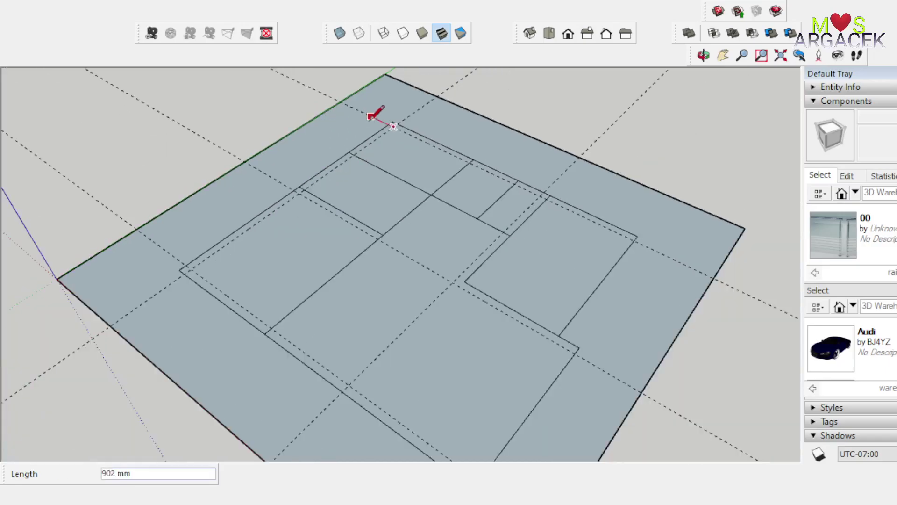
left_click(190, 269)
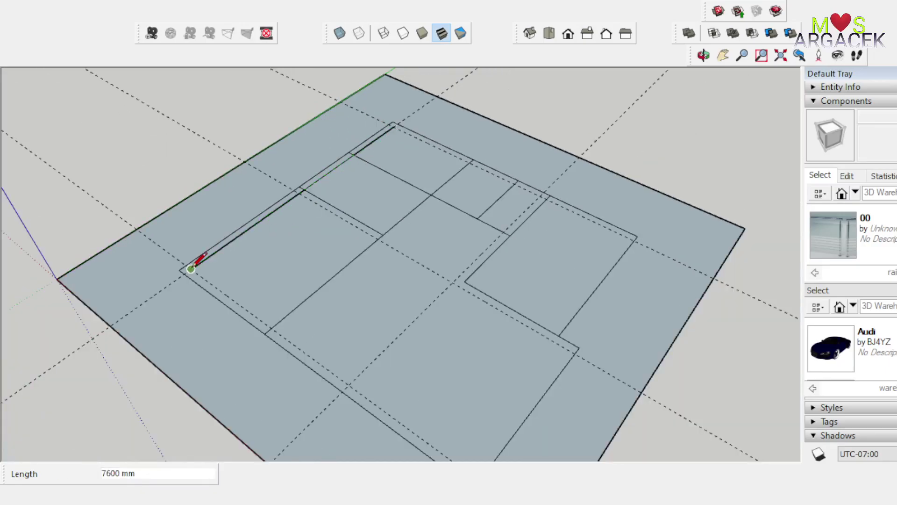
scroll(220, 140, "down", 3)
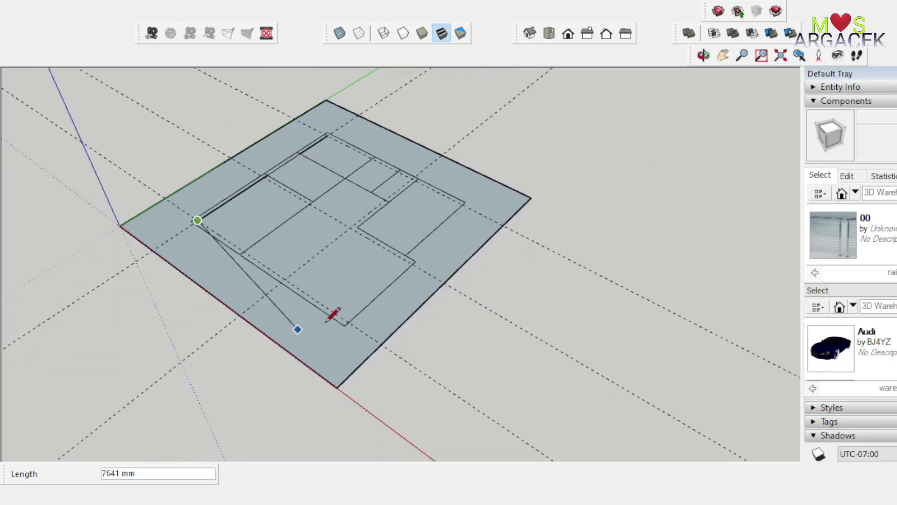
scroll(346, 314, "up", 5)
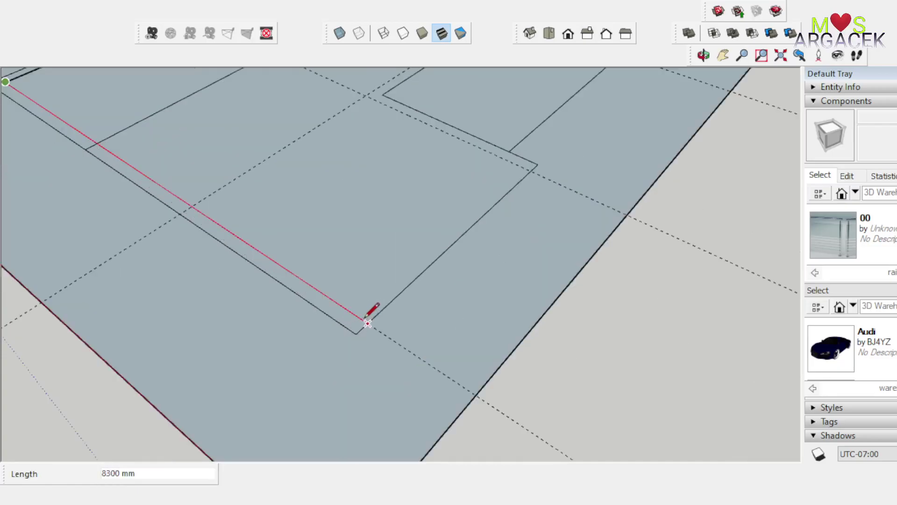
left_click(368, 322)
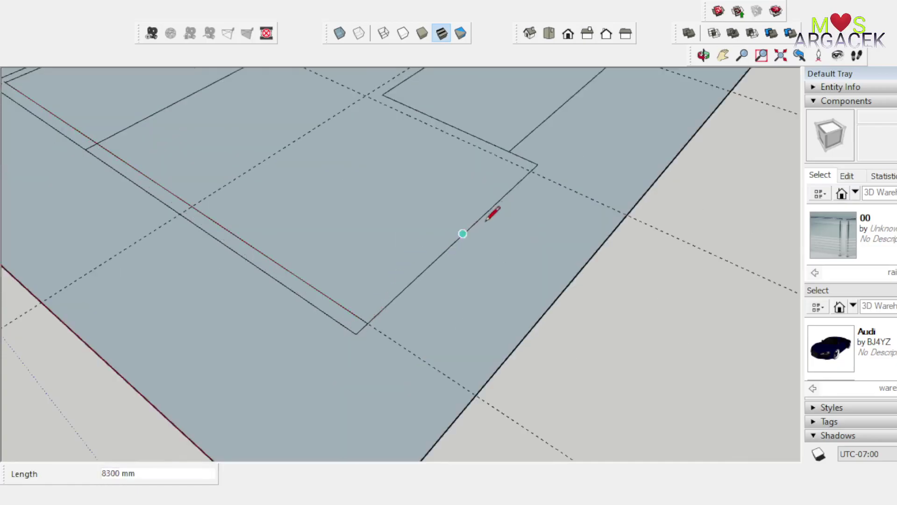
Step: Draw the inner wall line 3200 mm along the recess guide, up to the back guide, and 5100 mm along it to the starting corner
left_click(530, 170)
scroll(566, 374, "down", 2)
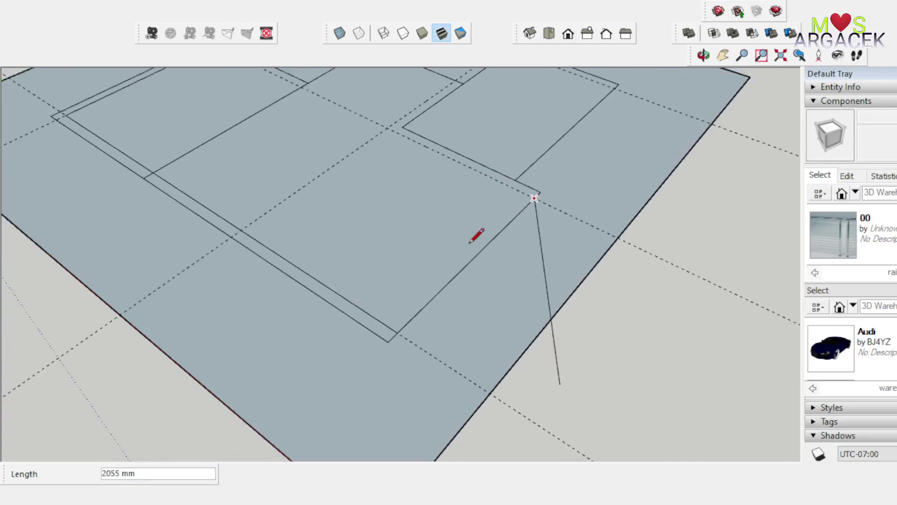
left_click(387, 128)
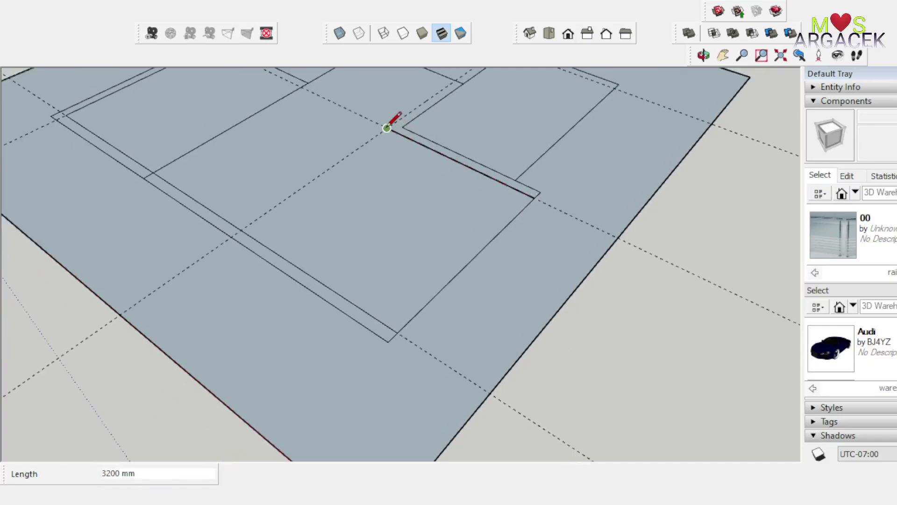
scroll(394, 346, "down", 2)
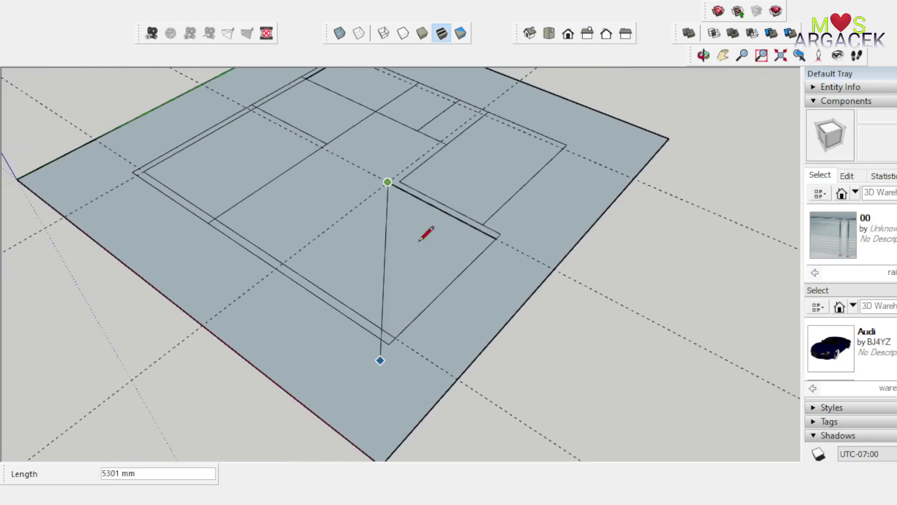
left_click(477, 112)
scroll(501, 240, "down", 2)
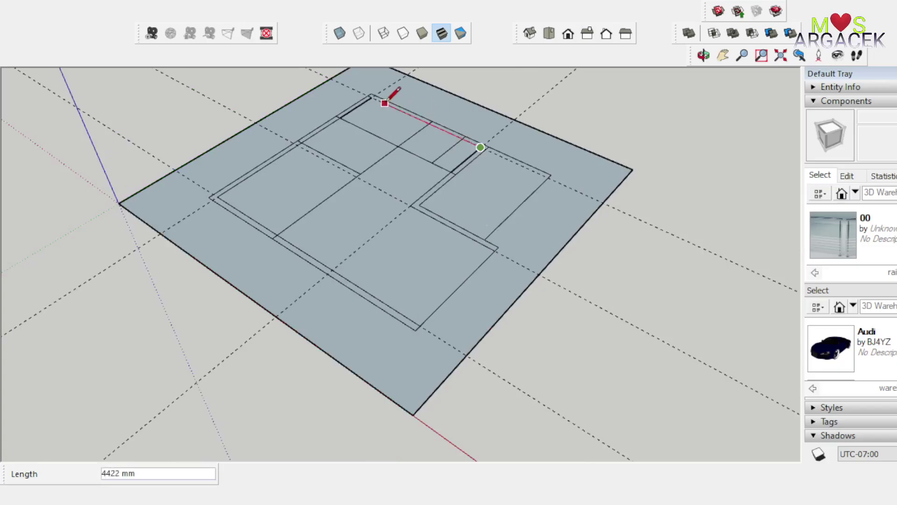
left_click(371, 97)
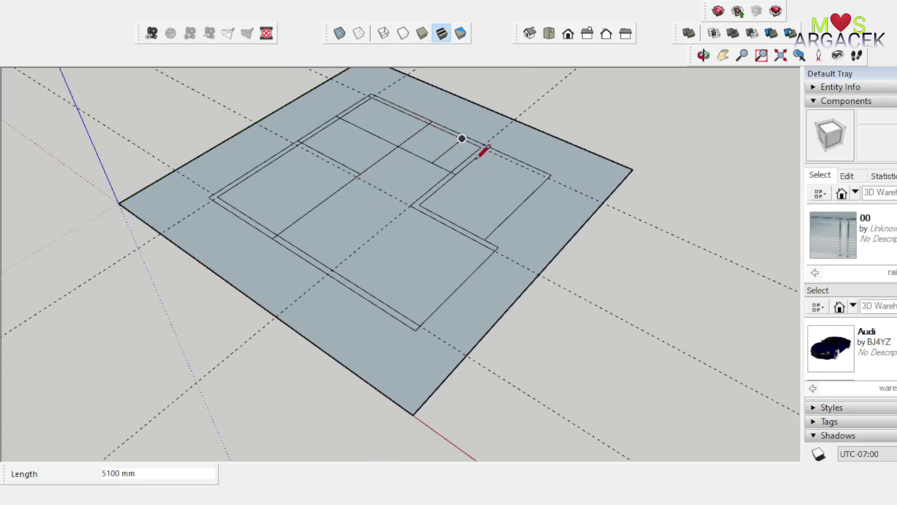
Step: Erase all the 200 mm construction guides around the floor plan
key("space")
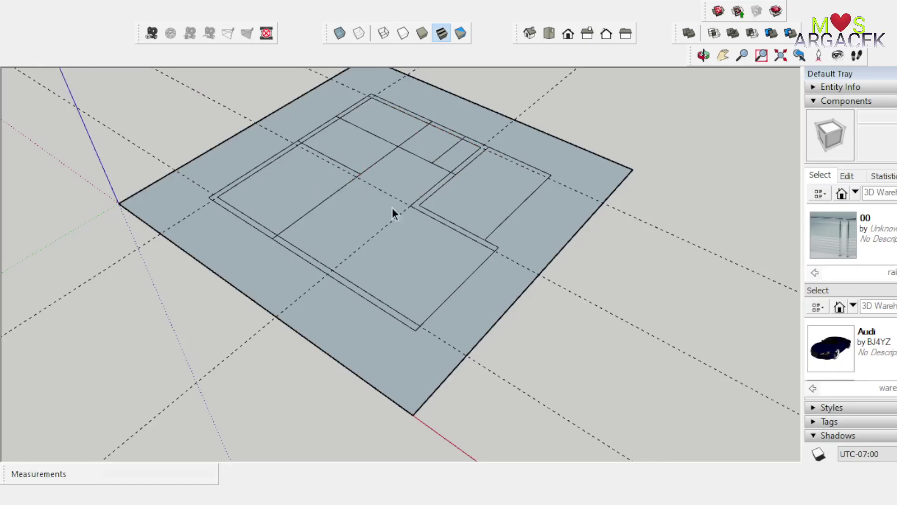
key("e")
scroll(436, 174, "up", 2)
mouse_move(723, 224)
left_mouse_down()
mouse_move(545, 429)
mouse_move(510, 442)
left_mouse_up()
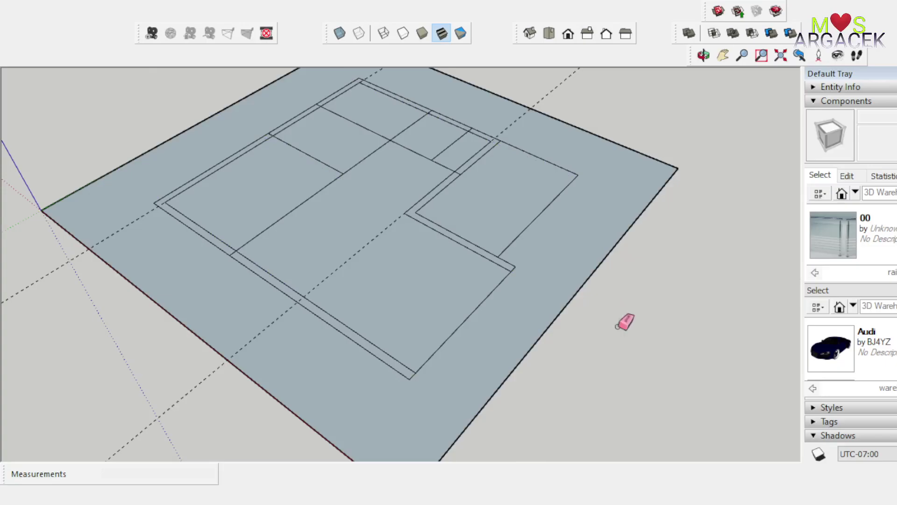
scroll(594, 407, "down", 3)
mouse_move(681, 170)
left_mouse_down()
mouse_move(491, 84)
mouse_move(556, 125)
left_mouse_up()
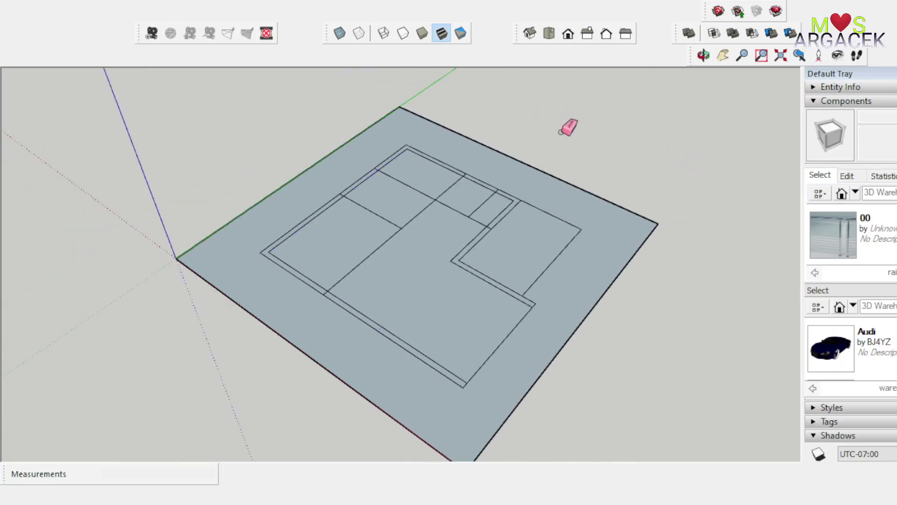
Step: Erase the outer back and side edges of the room beyond the recessed wall, leaving that area open
mouse_move(568, 245)
left_mouse_down()
mouse_move(574, 214)
mouse_move(582, 219)
left_mouse_up()
middle_click_drag(657, 159, 528, 208)
scroll(503, 229, "up", 2)
scroll(494, 234, "up", 1)
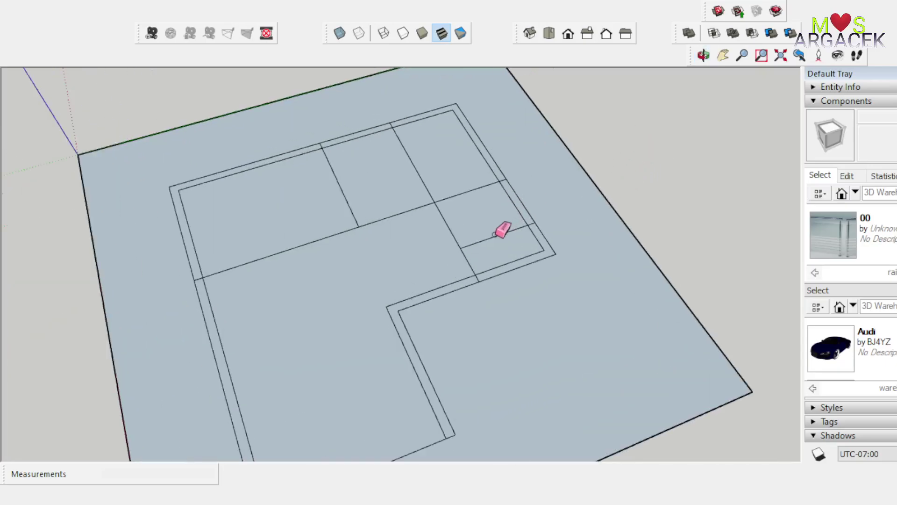
scroll(499, 248, "up", 1)
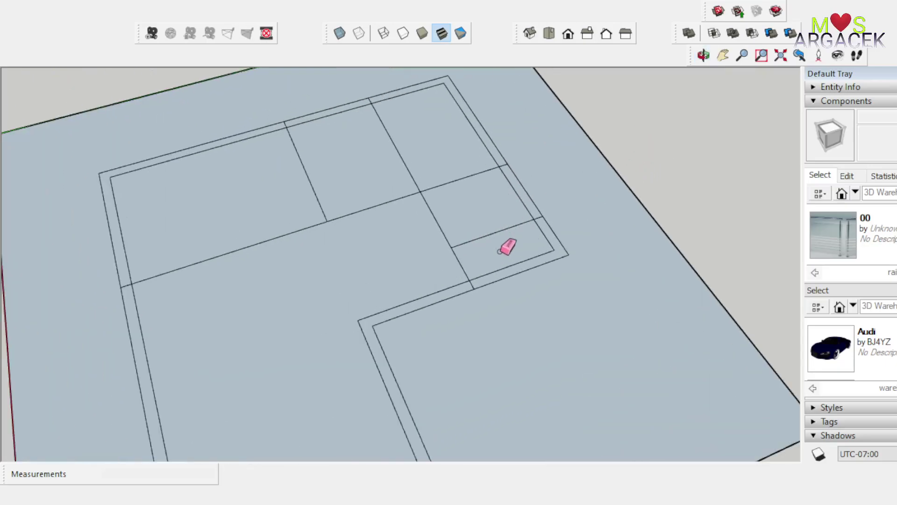
scroll(506, 253, "up", 1)
key("space")
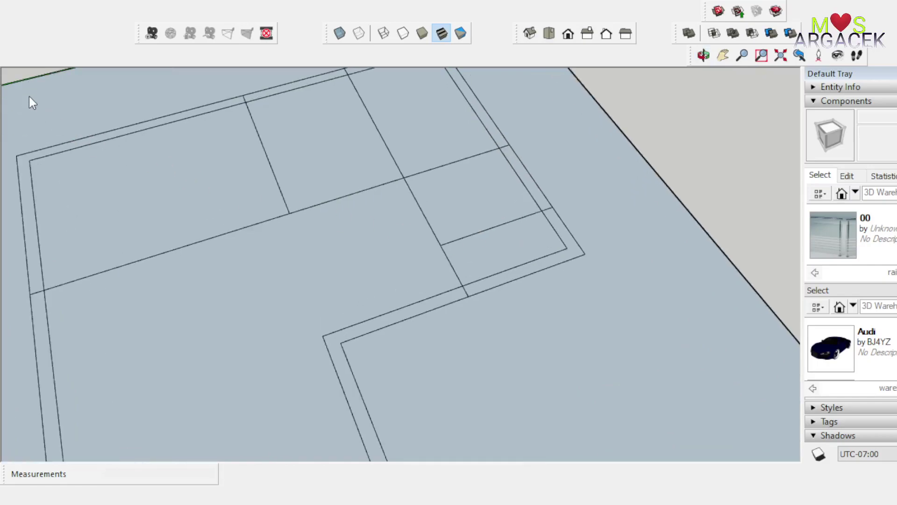
key("t")
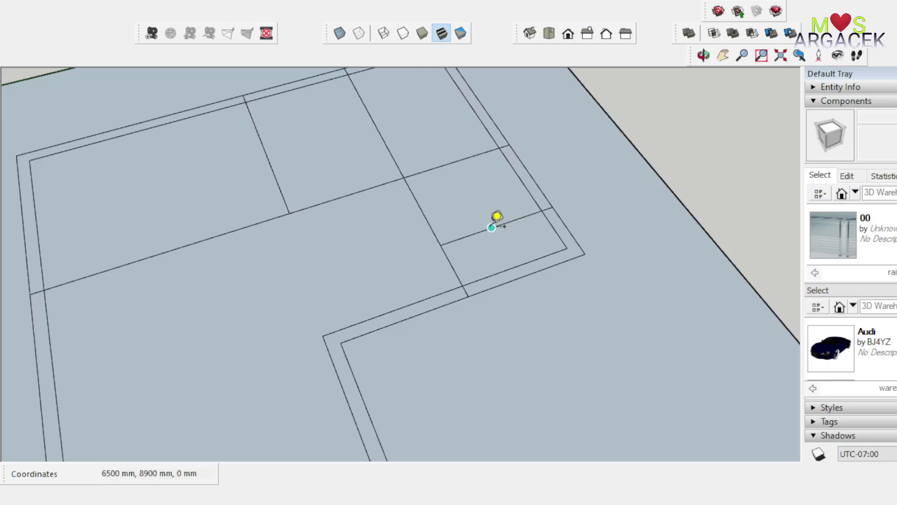
left_click(495, 219)
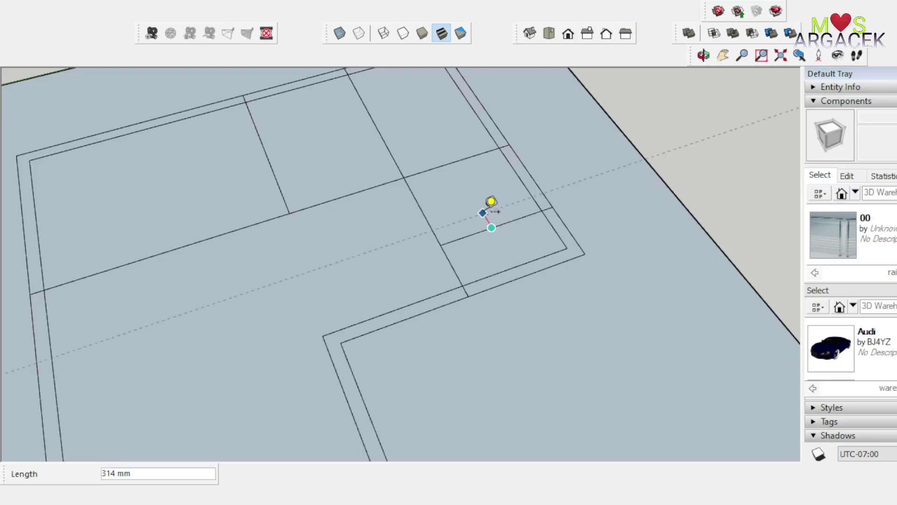
key("Return")
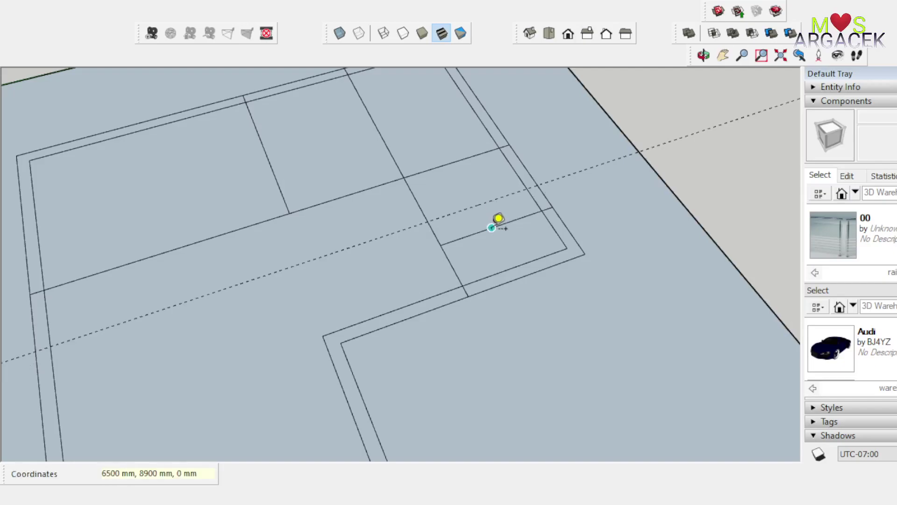
left_click(495, 222)
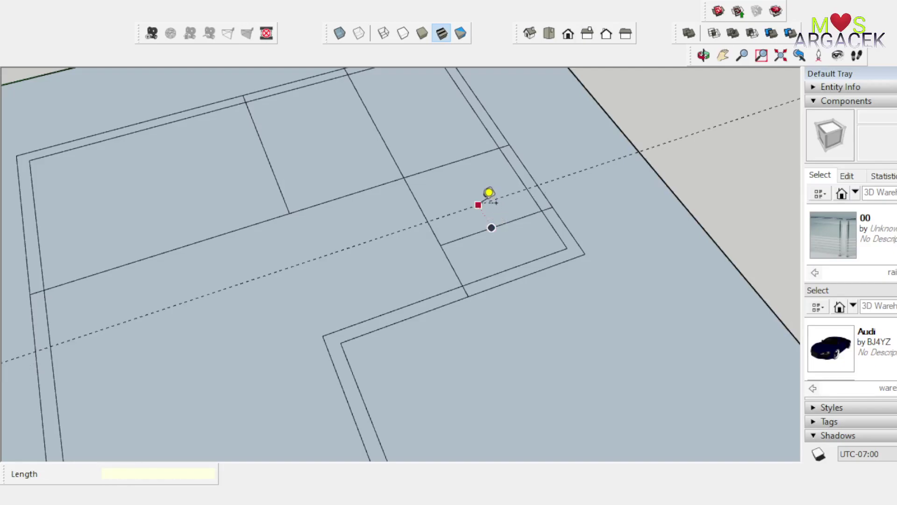
key("ctrl+z")
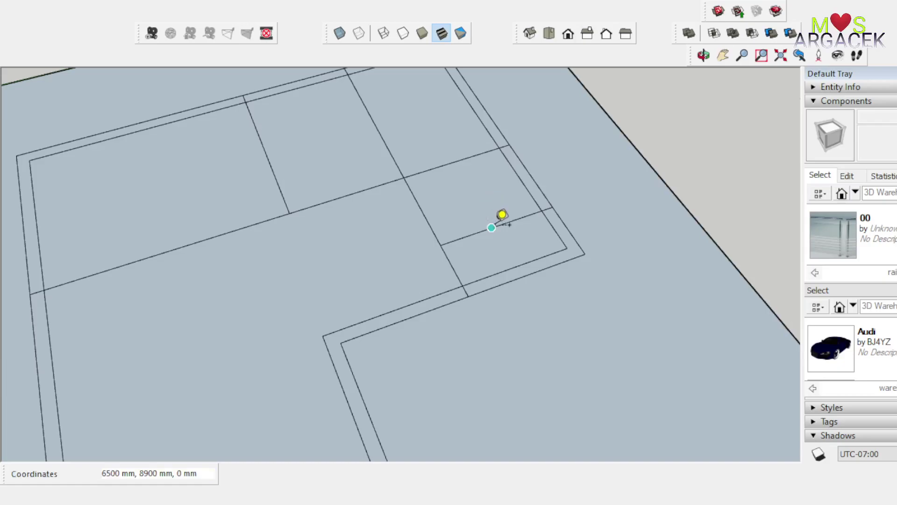
Step: Place two guides, 100 mm to either side of the short partition line that closes off the smallest corner room
left_click(491, 228)
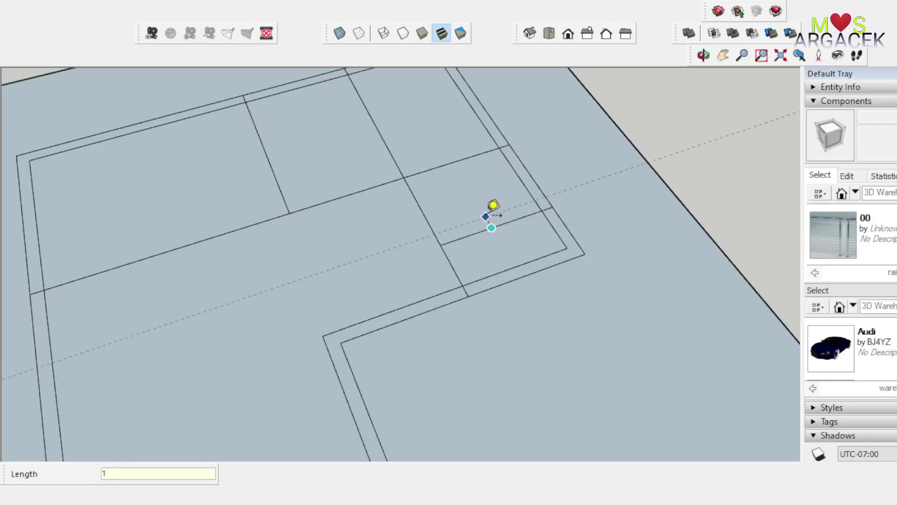
key("Return")
left_click(491, 227)
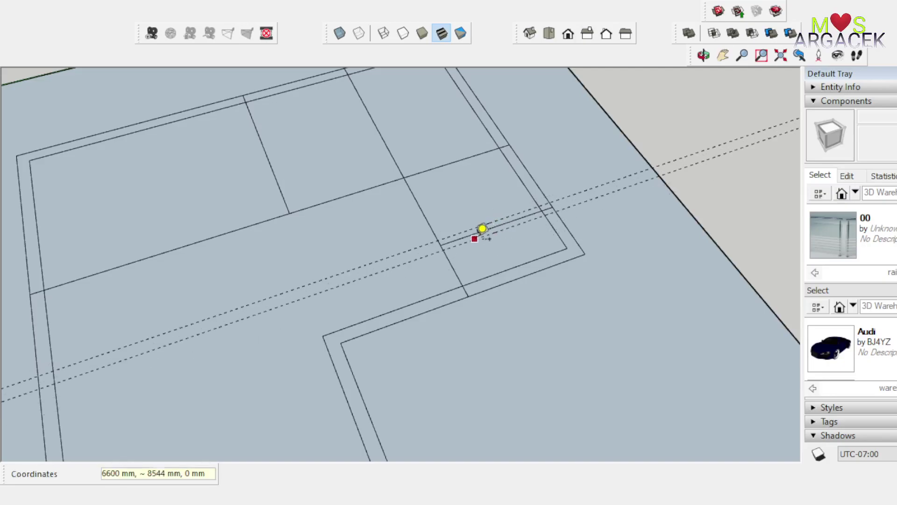
Step: Place guides 100 mm from the two long crossing partition lines, one towards the small rooms and one towards the back rooms
left_click(421, 210)
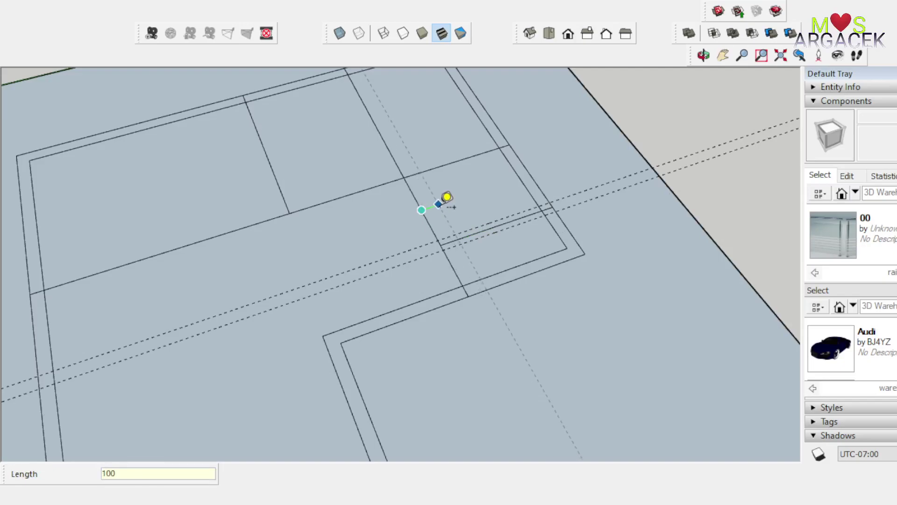
left_click(421, 171)
left_click(422, 171)
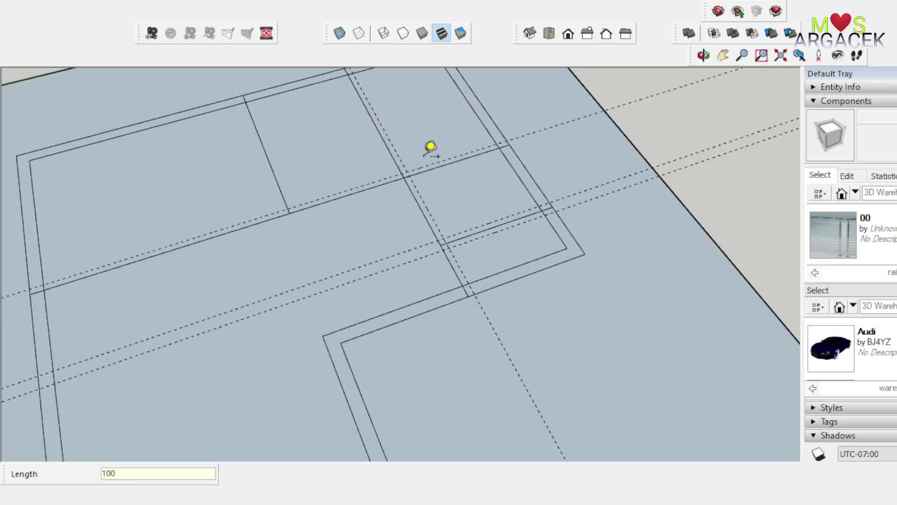
Step: Place guides on both sides of the partition line between the two back rooms, 100 mm apart and centred on it
scroll(597, 100, "down", 5)
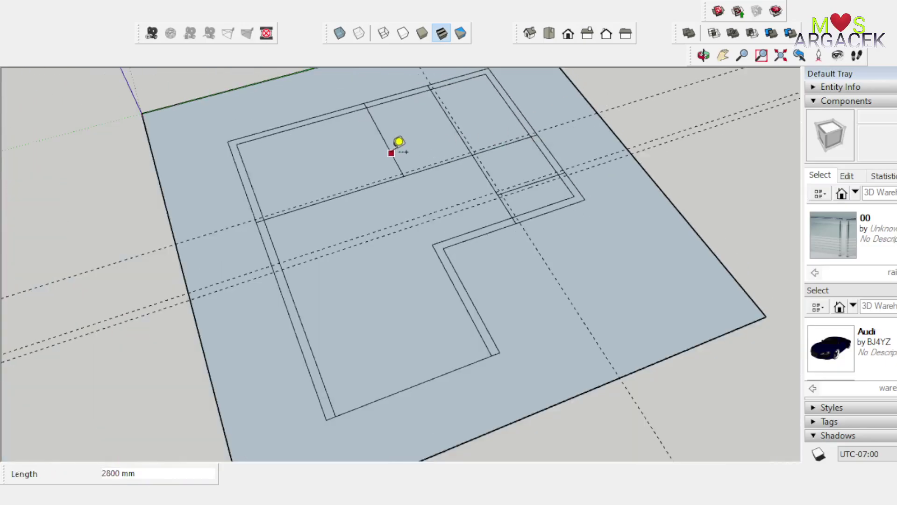
left_click(390, 152)
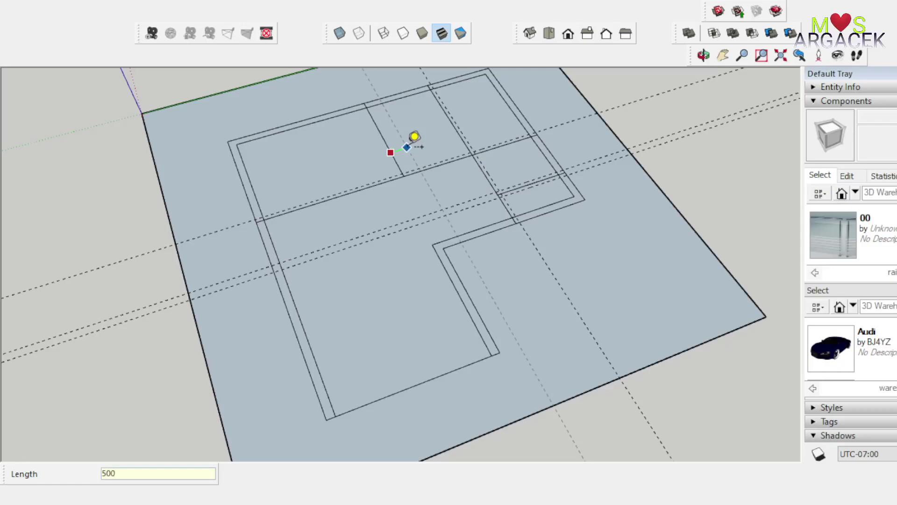
key("Return")
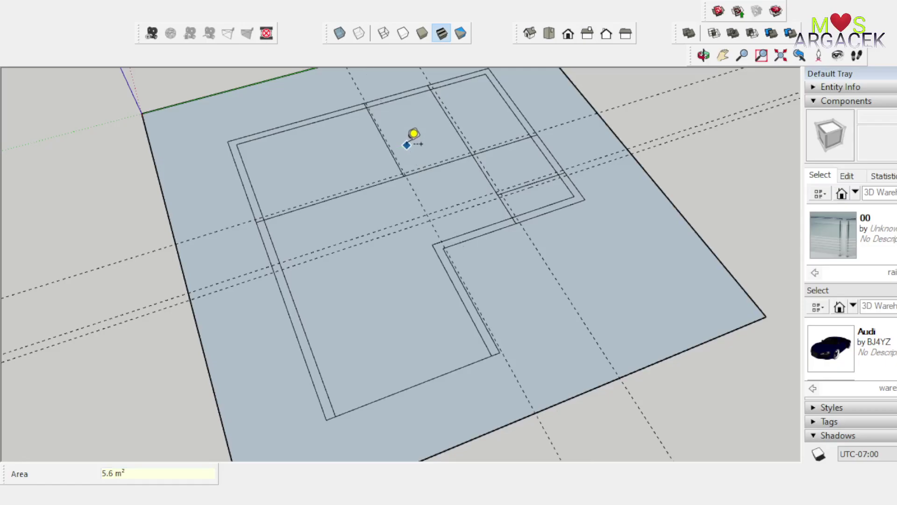
left_click(398, 165)
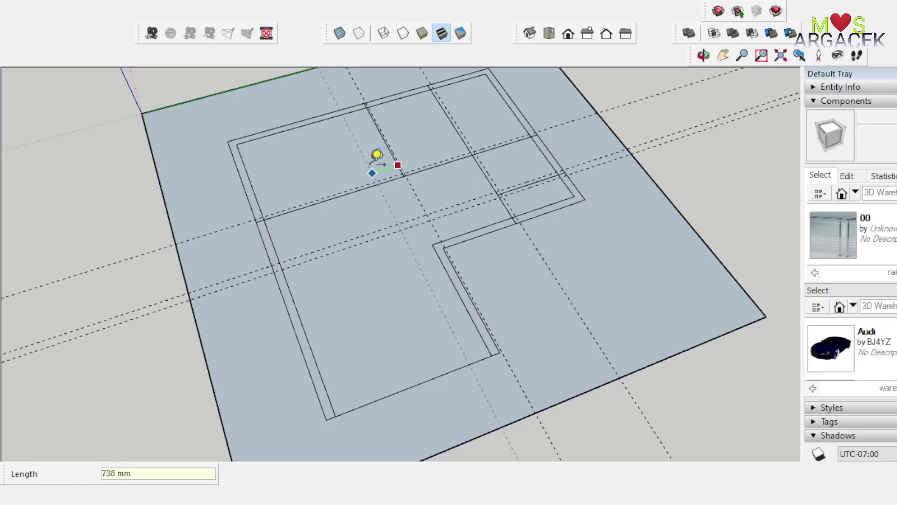
key("Return")
Step: Draw both 2700 mm faces and the 100 mm end of the back-room partition along its guides, starting from the inner outer-wall line
scroll(406, 167, "up", 3)
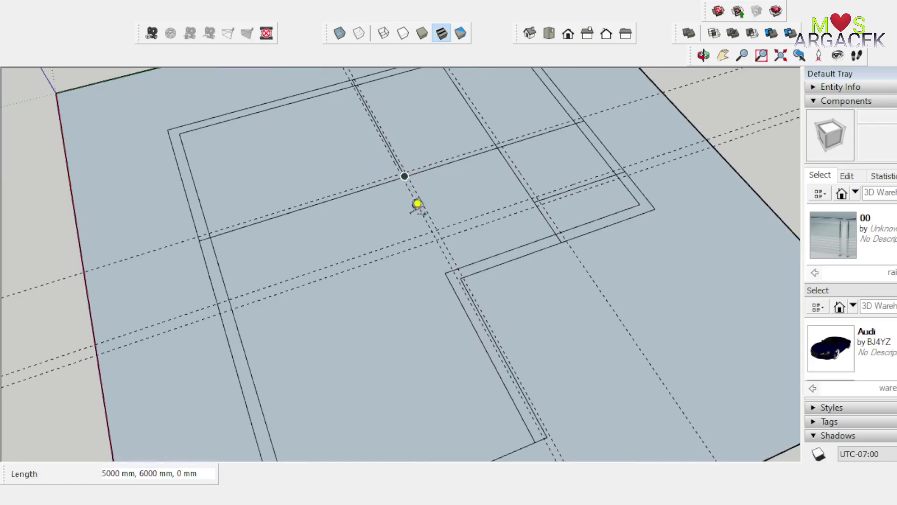
scroll(416, 268, "down", 3)
scroll(385, 137, "up", 4)
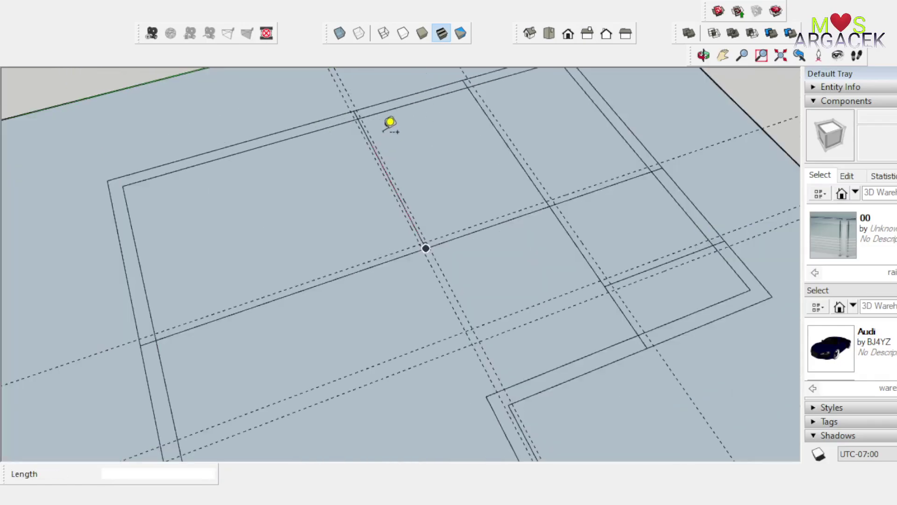
scroll(390, 127, "down", 2)
scroll(357, 93, "up", 3)
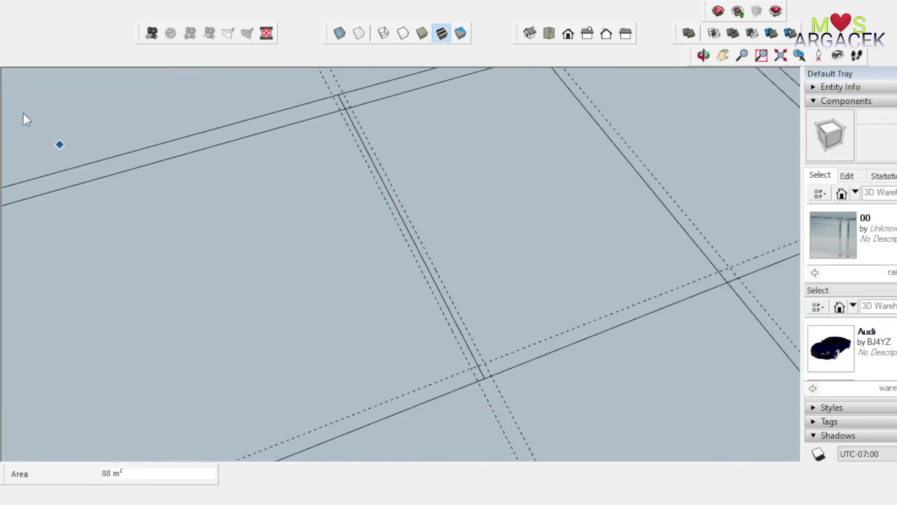
key("l")
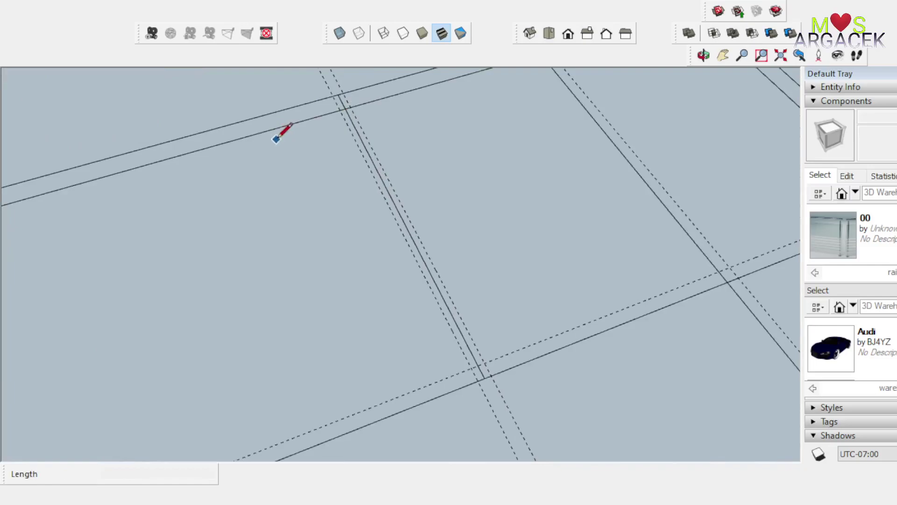
left_click(350, 106)
left_click(484, 361)
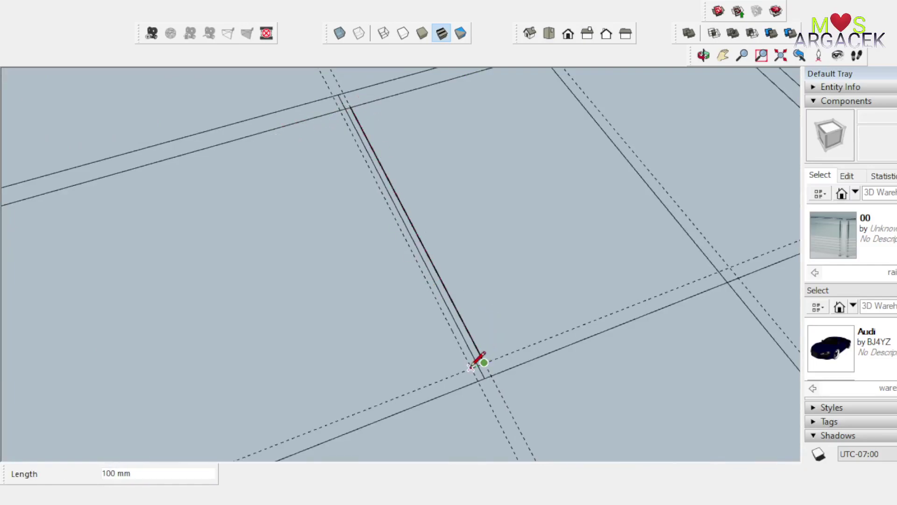
left_click(471, 367)
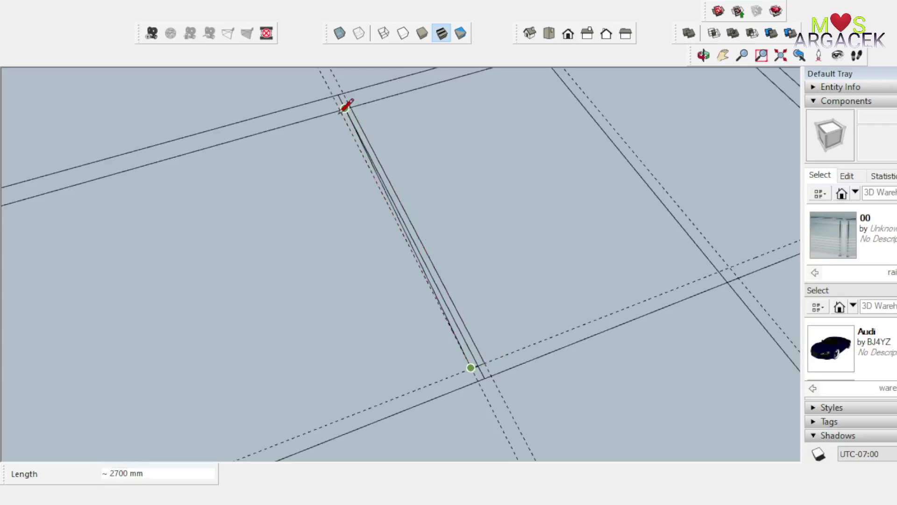
scroll(344, 108, "up", 3)
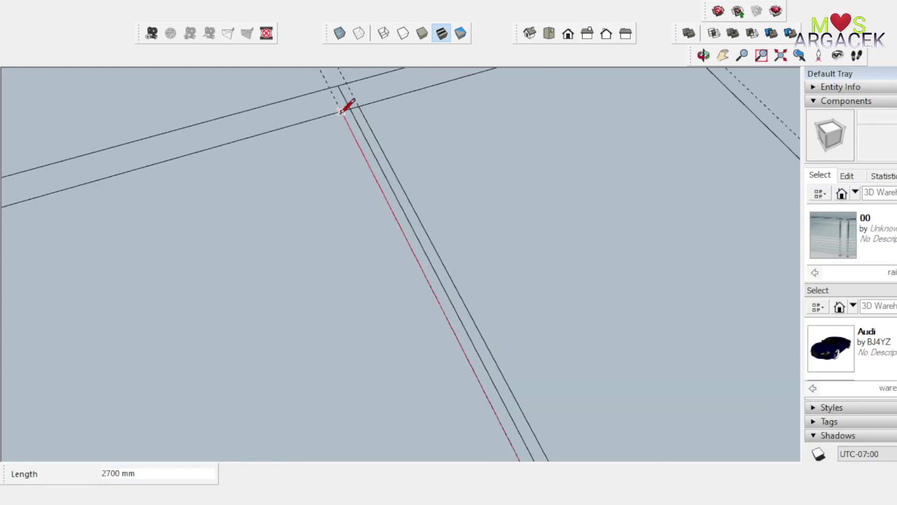
left_click(340, 110)
Step: Erase the back-room partition's centre line, its two guides and the leftover line segments where it meets the outer wall
scroll(334, 106, "down", 1)
key("e")
left_click(354, 121)
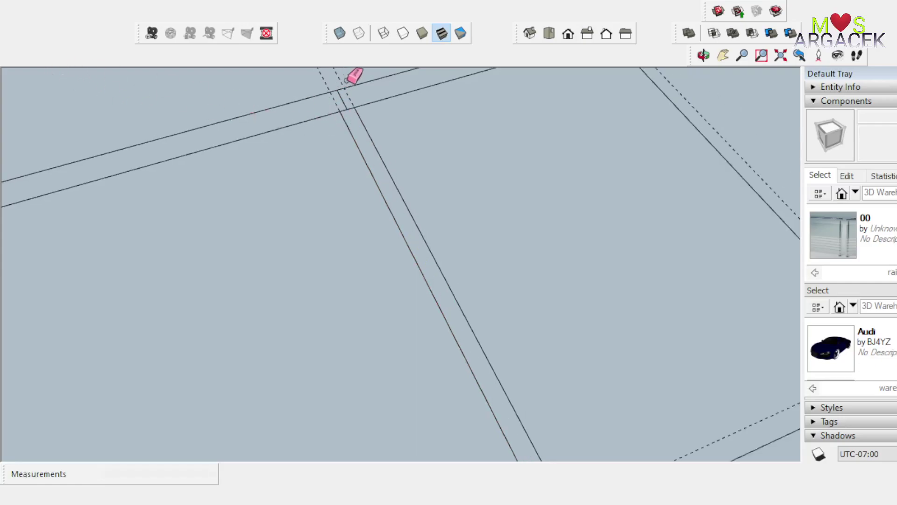
mouse_move(336, 80)
left_mouse_down()
mouse_move(309, 82)
mouse_move(345, 86)
left_mouse_up()
scroll(325, 80, "down", 2)
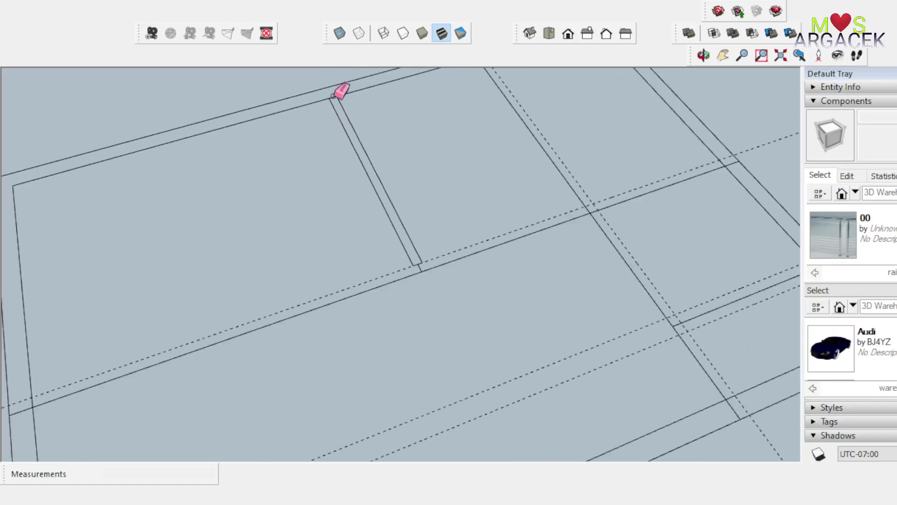
scroll(369, 152, "down", 3)
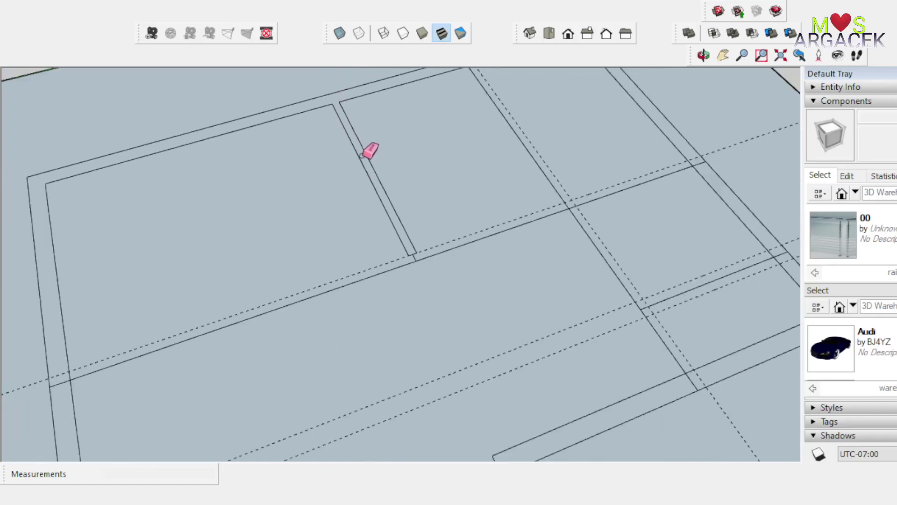
scroll(406, 228, "up", 2)
scroll(471, 189, "down", 2)
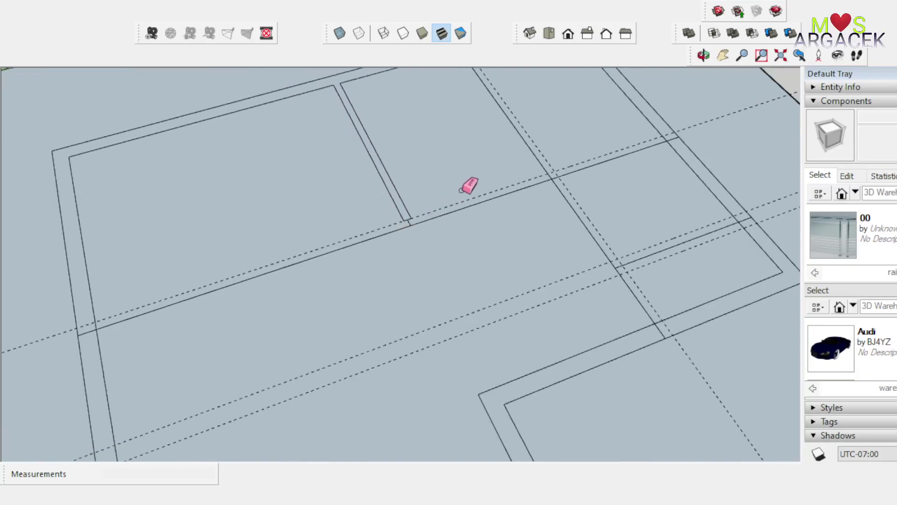
Step: Draw the second face of the long partition below the back rooms, 7800 mm along its guide to the opposite outer wall line
key("l")
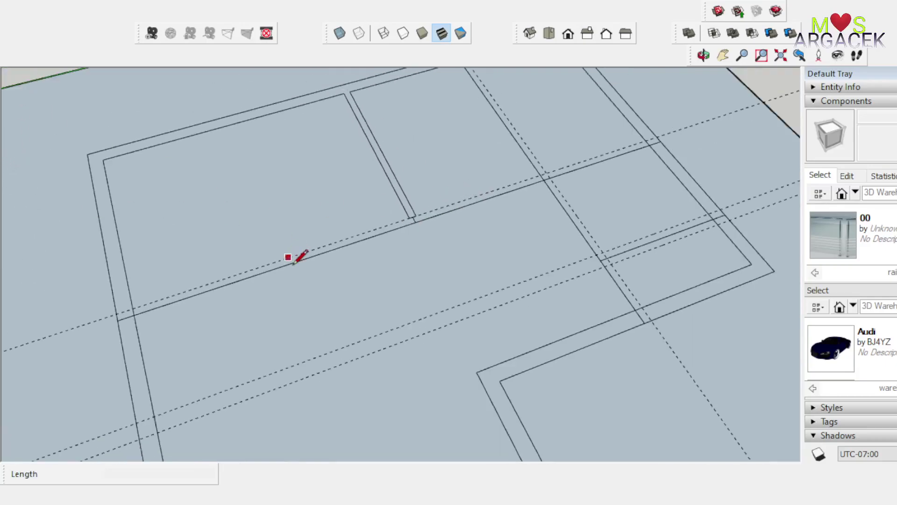
left_click(132, 308)
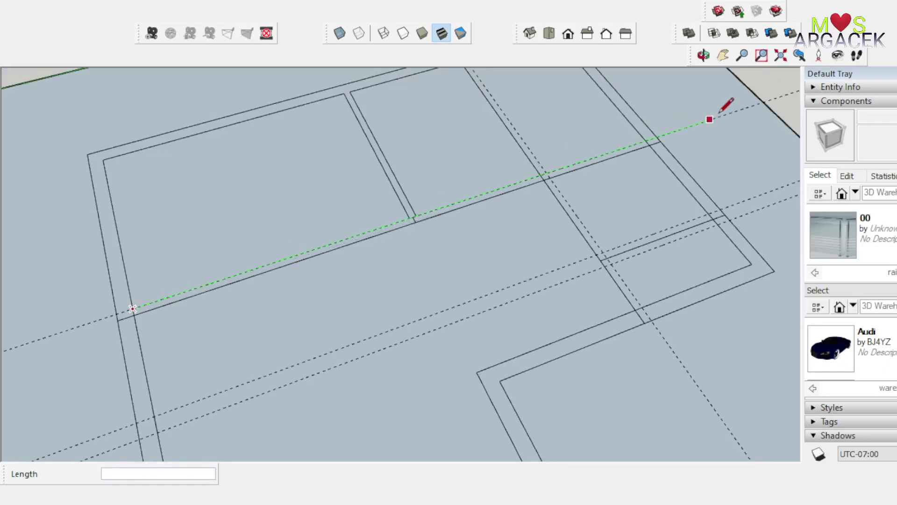
left_click(660, 141)
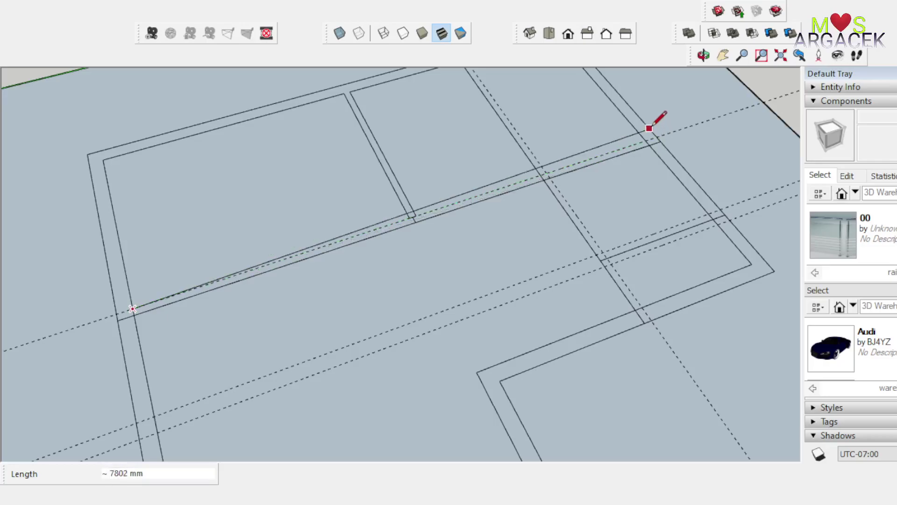
key("space")
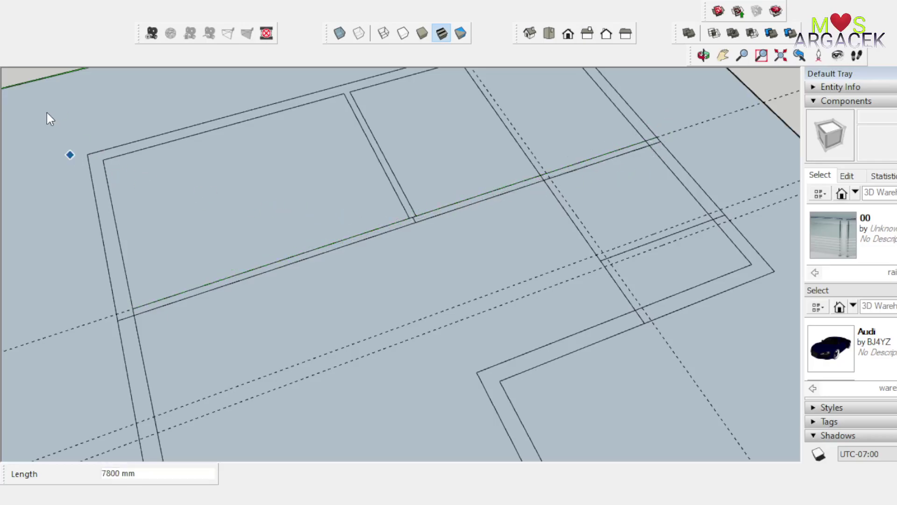
Step: Erase the long partition's guide and the leftover segments at its side-wall end and at its junction with the back-room partition
key("e")
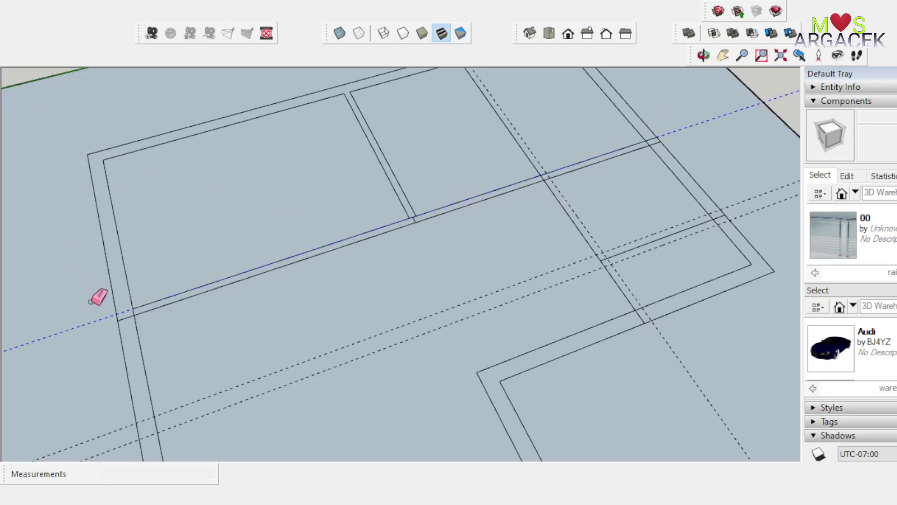
scroll(140, 309, "up", 4)
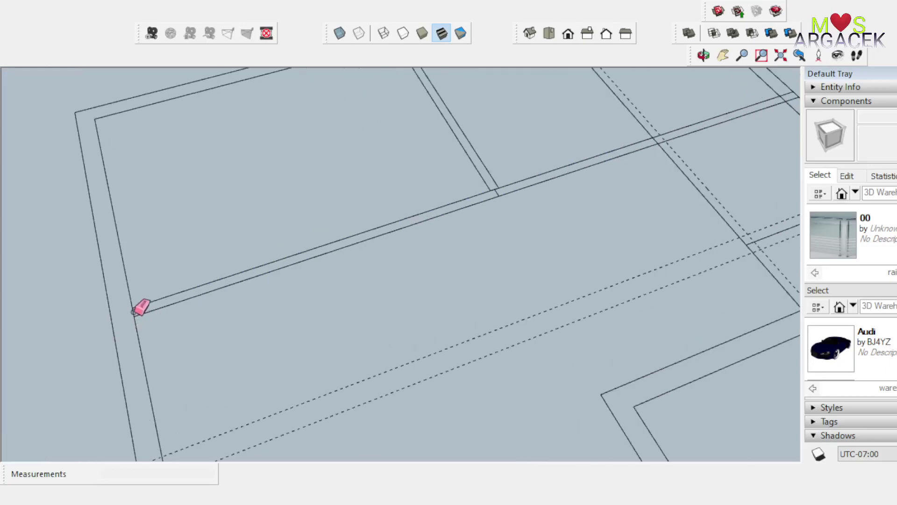
scroll(135, 309, "down", 5)
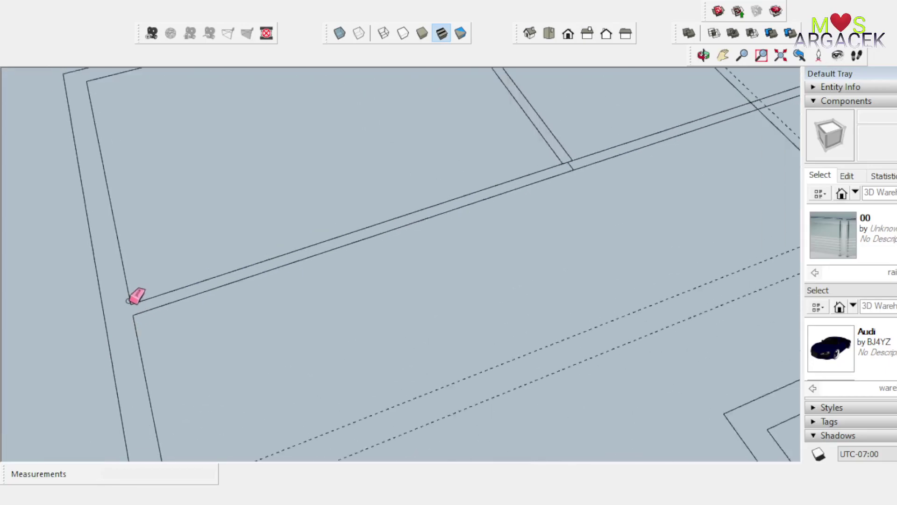
scroll(365, 217, "up", 5)
scroll(360, 220, "up", 2)
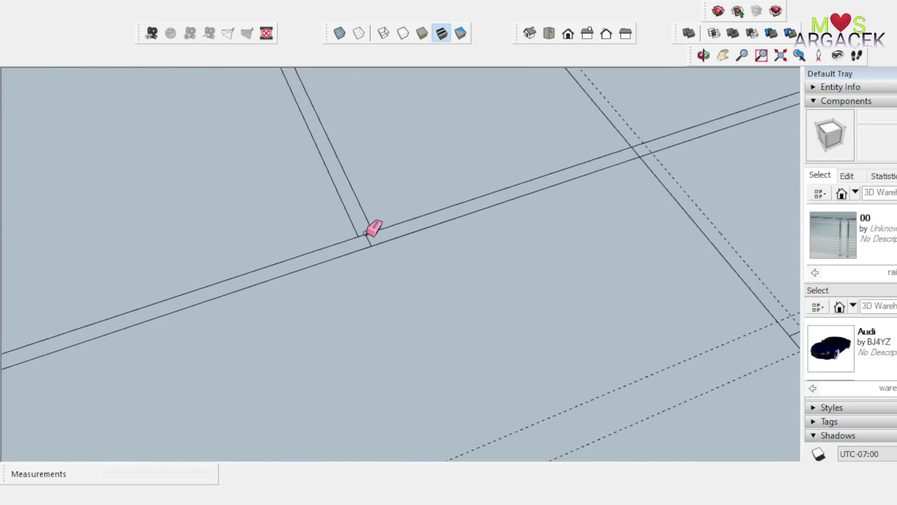
left_click(368, 233)
scroll(374, 233, "down", 5)
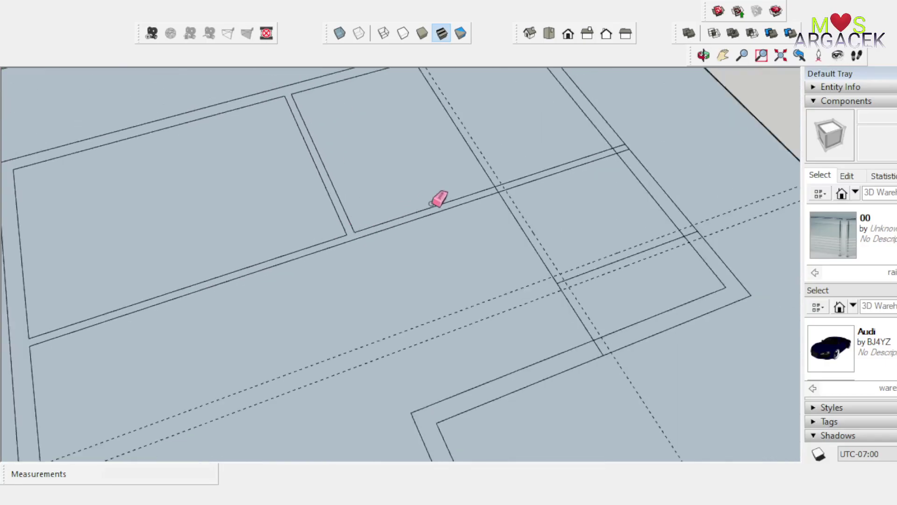
scroll(470, 142, "up", 1)
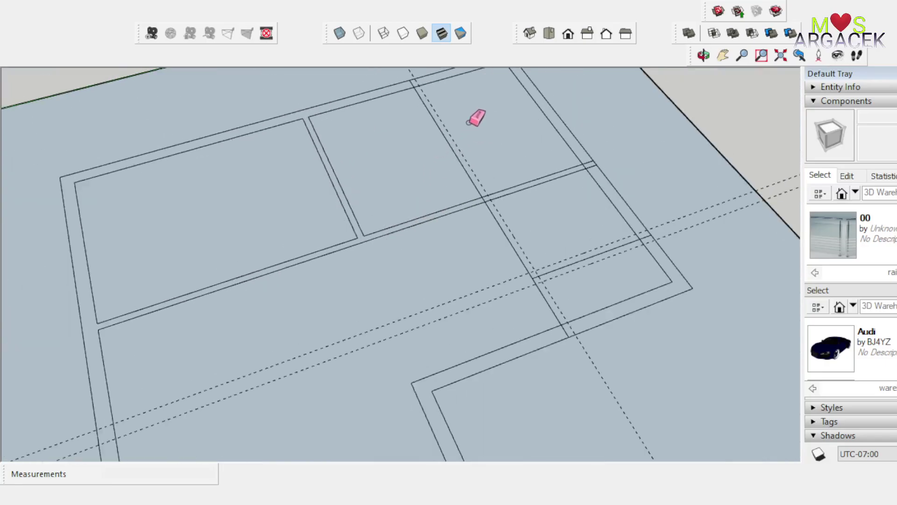
scroll(429, 230, "down", 1)
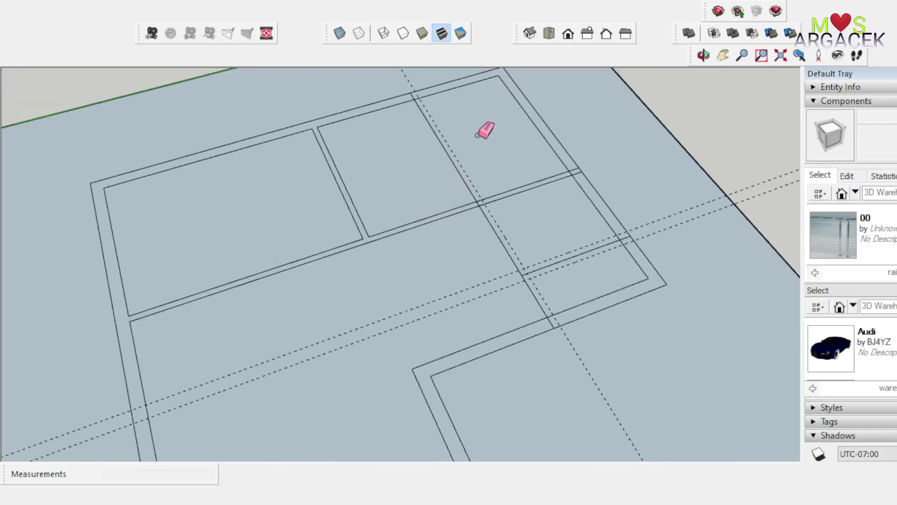
Step: Draw the second face of the partition beside the two small rooms along its guide, from the long partition to the inner outer-wall line
scroll(526, 266, "up", 2)
key("space")
key("l")
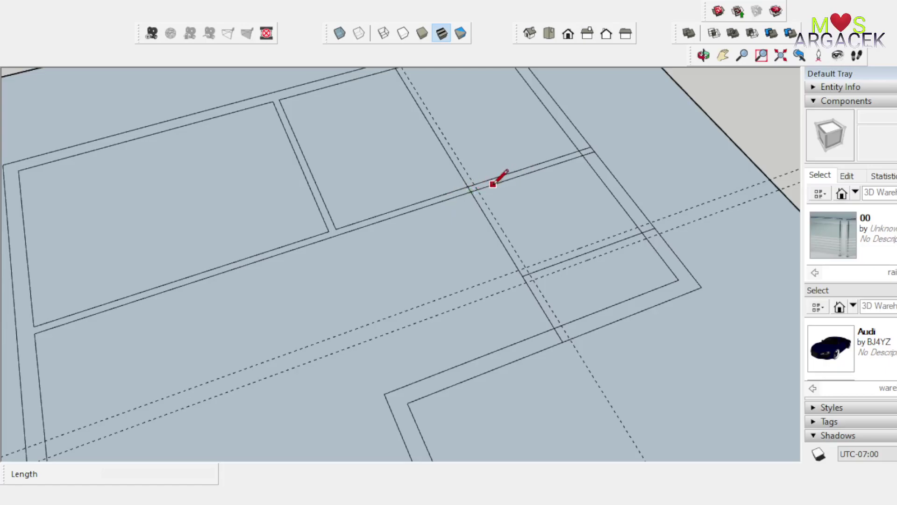
scroll(482, 187, "up", 2)
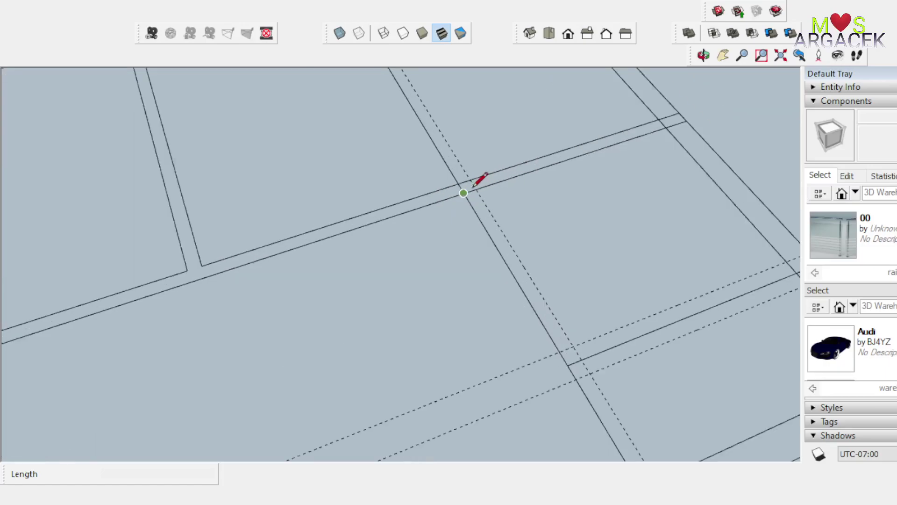
left_click(476, 189)
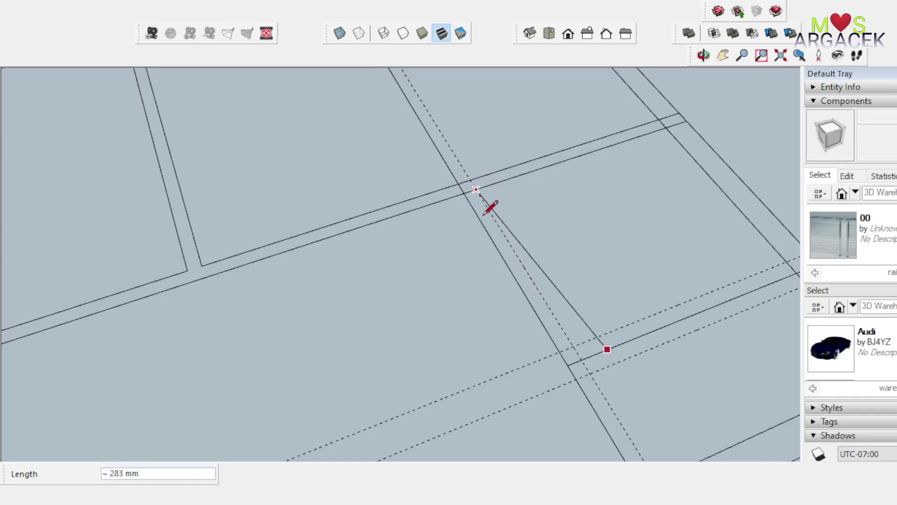
key("Escape")
scroll(477, 193, "down", 2)
left_click(476, 193)
scroll(476, 193, "up", 2)
left_click(566, 337)
Step: Erase the remaining guides and the leftover segment where the partition beside the small rooms meets the outer wall
key("e")
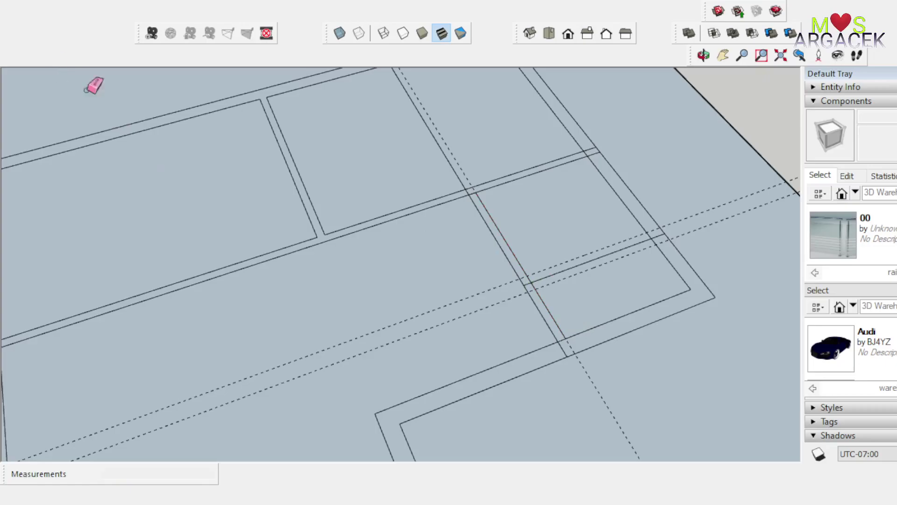
left_click(469, 179)
scroll(472, 159, "down", 1)
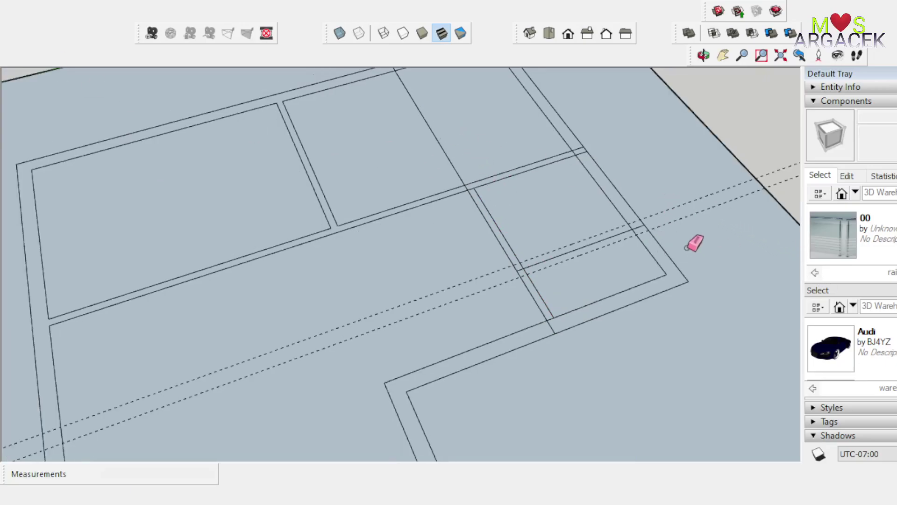
left_click_drag(691, 230, 646, 196)
left_click(551, 320)
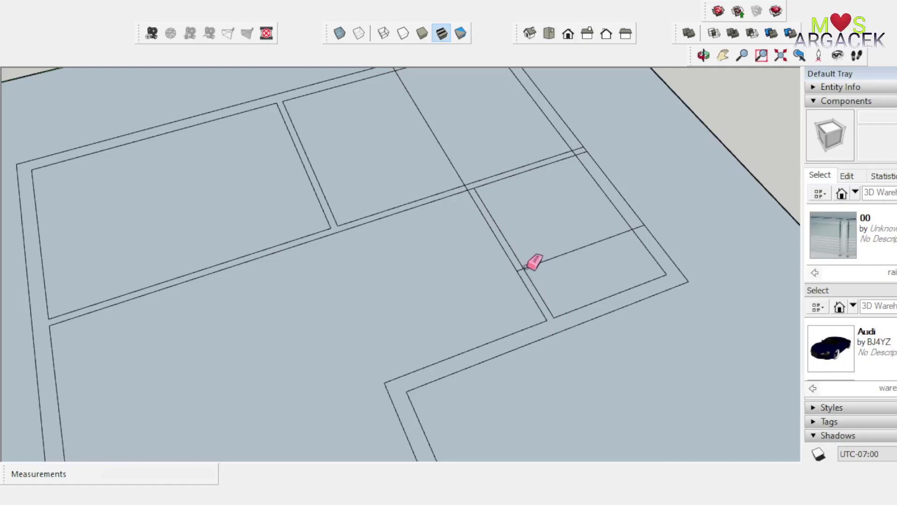
Step: Place guides 50 mm on either side of the centre line dividing the two small rooms
scroll(538, 261, "up", 3)
key("t")
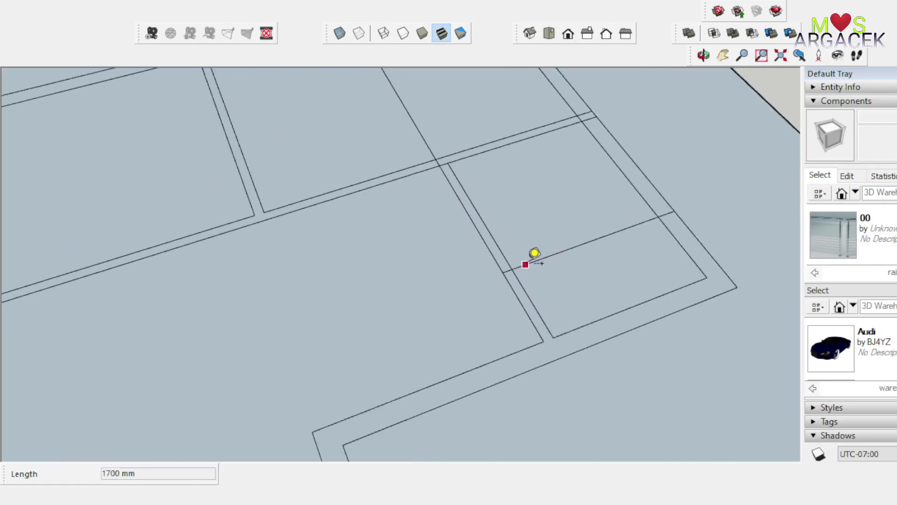
left_click(545, 256)
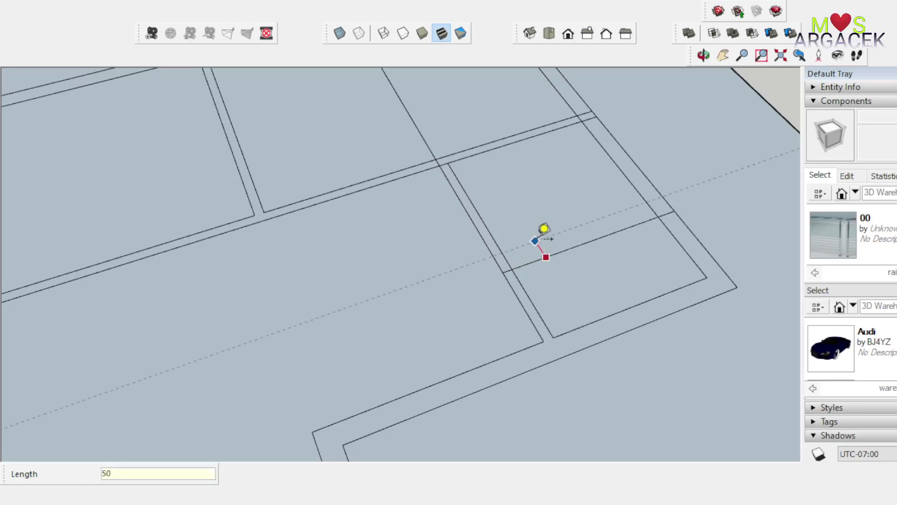
type("50")
key("Return")
left_click(549, 256)
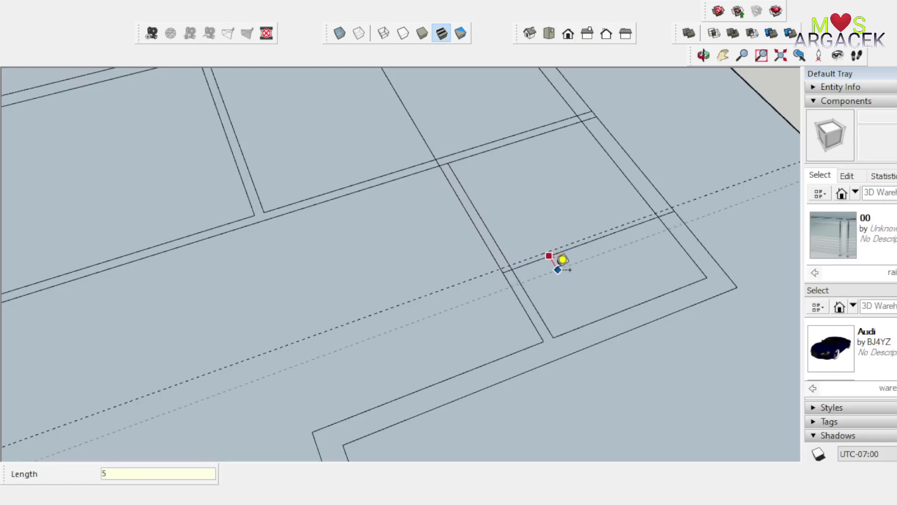
Step: Draw both faces of the partition between the two small rooms along its guides, up to the inner outer-wall line
key("l")
scroll(693, 250, "up", 3)
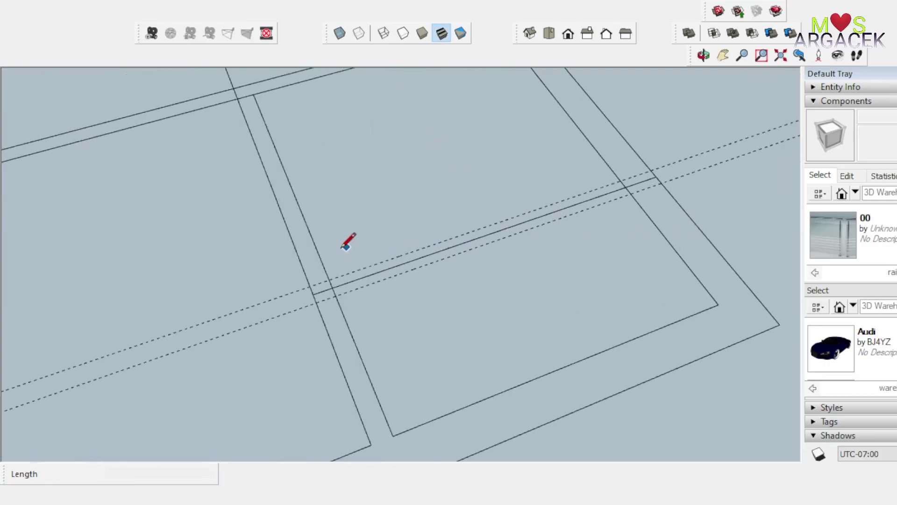
left_click(329, 279)
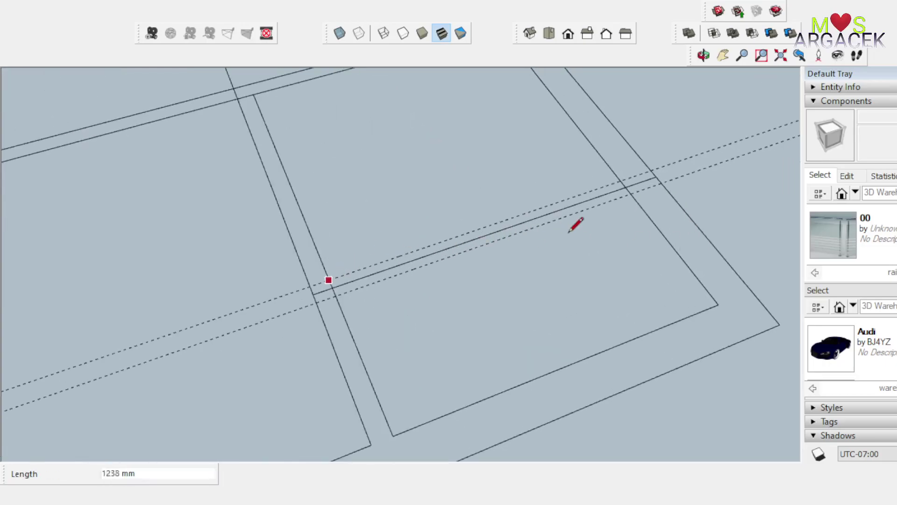
left_click(620, 180)
left_click(631, 193)
left_click(335, 296)
Step: Erase the guides, centre line and leftover segments of the partition between the two small rooms
key("e")
left_click(228, 332)
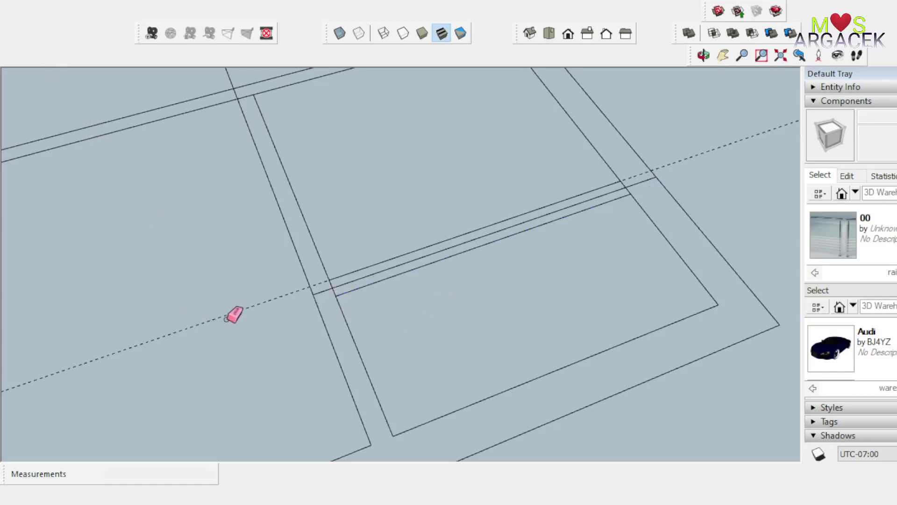
left_click_drag(229, 312, 333, 287)
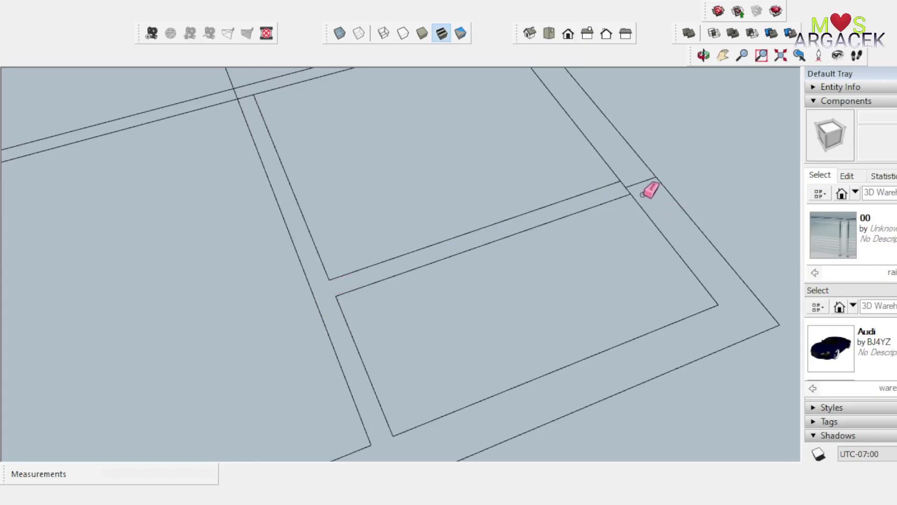
scroll(682, 194, "down", 5)
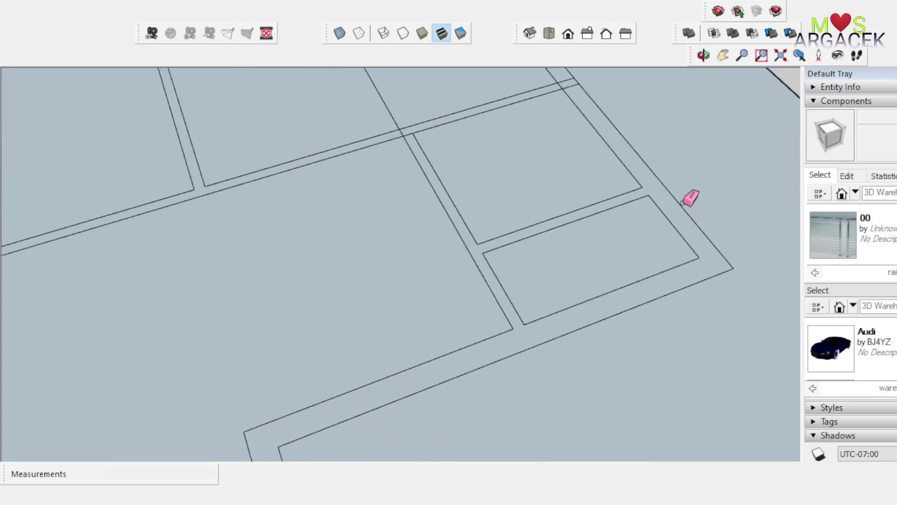
Step: Erase the long partition's leftover segments at its outer-wall end and junction, plus the line crossing the larger back room and its stub in the outer wall
scroll(622, 149, "up", 5)
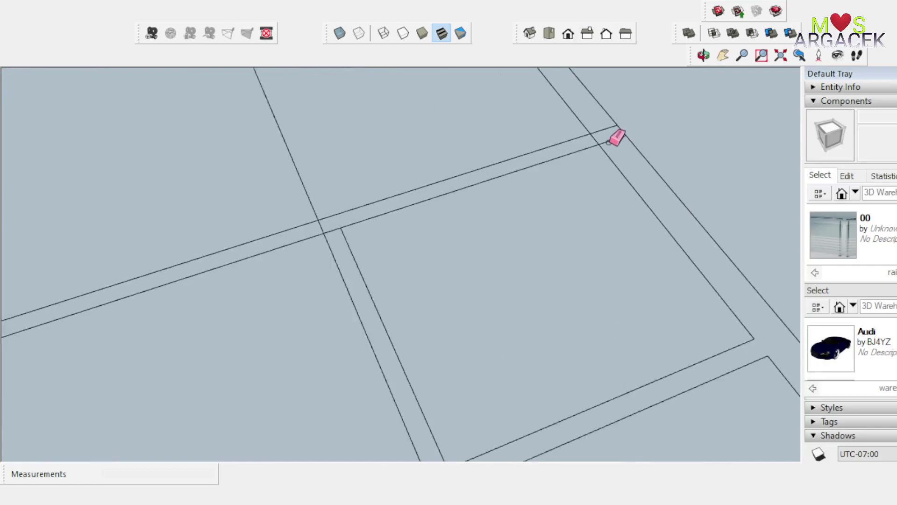
scroll(666, 143, "down", 2)
scroll(456, 192, "up", 3)
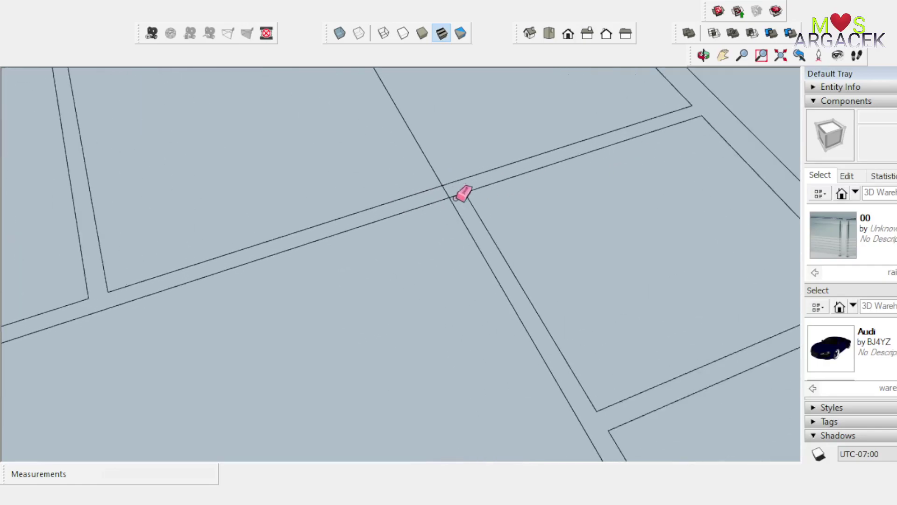
scroll(481, 170, "down", 2)
scroll(477, 192, "down", 1)
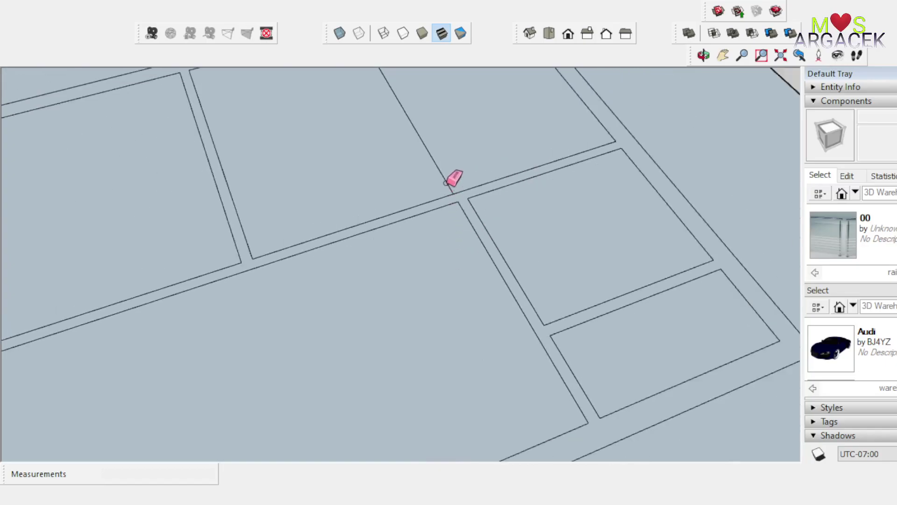
scroll(480, 319, "down", 2)
scroll(407, 115, "up", 2)
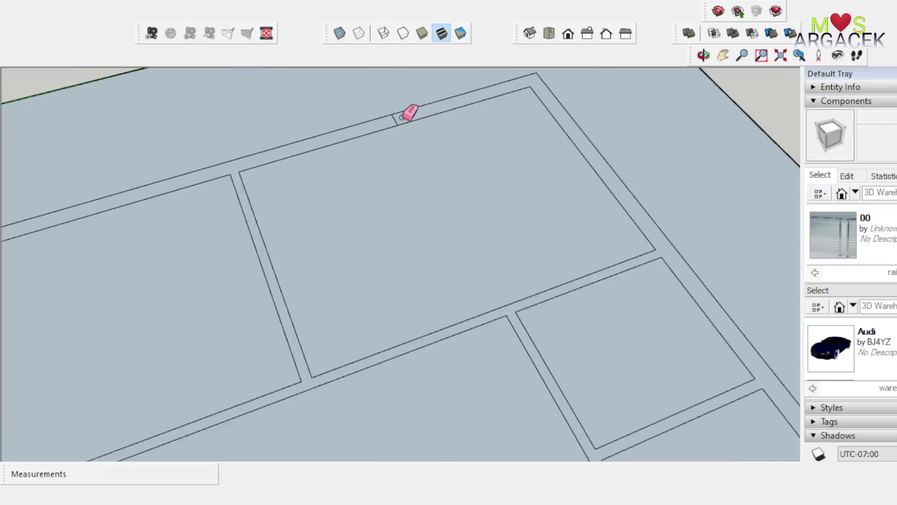
scroll(444, 98, "down", 3)
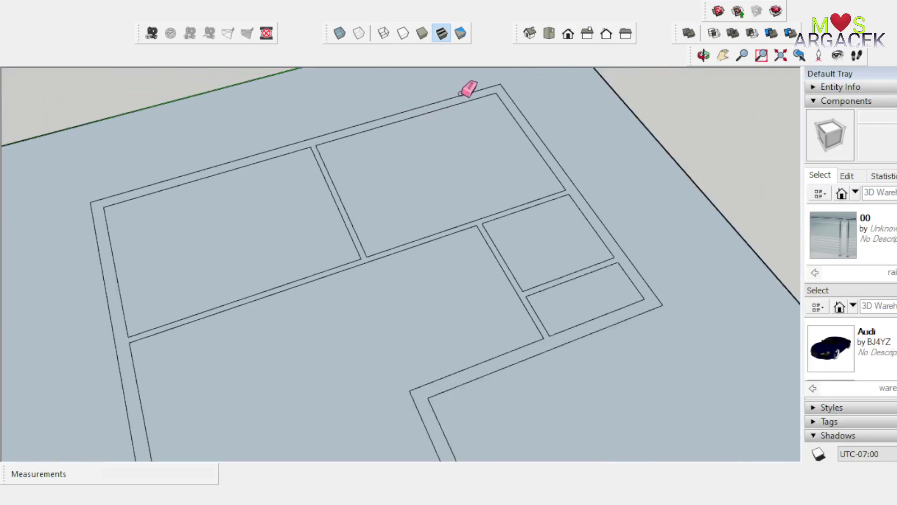
Step: Examine the whole floor plan inside the plot from several angles, checking the walls and partitions
scroll(420, 105, "down", 1)
scroll(369, 112, "down", 2)
scroll(444, 93, "down", 1)
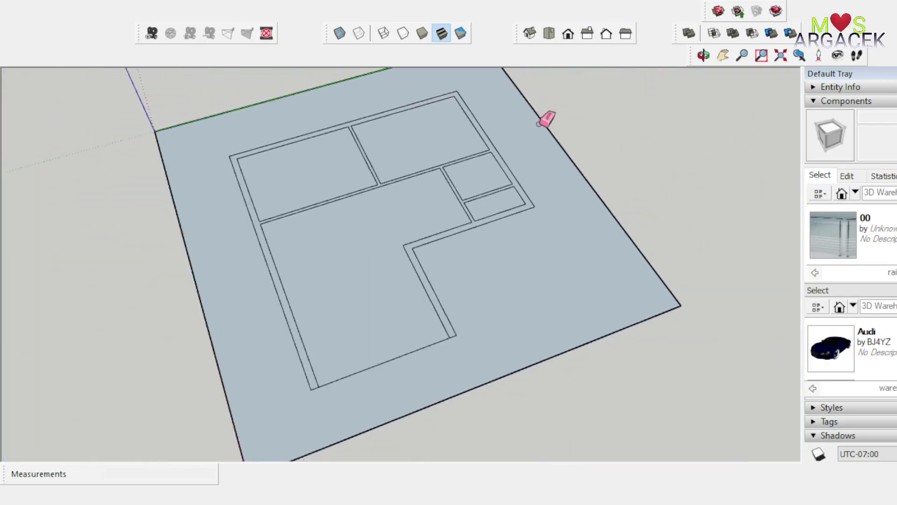
scroll(584, 240, "down", 1)
mouse_move(544, 270)
middle_mouse_down()
mouse_move(587, 189)
mouse_move(671, 208)
middle_mouse_up()
scroll(584, 201, "up", 1)
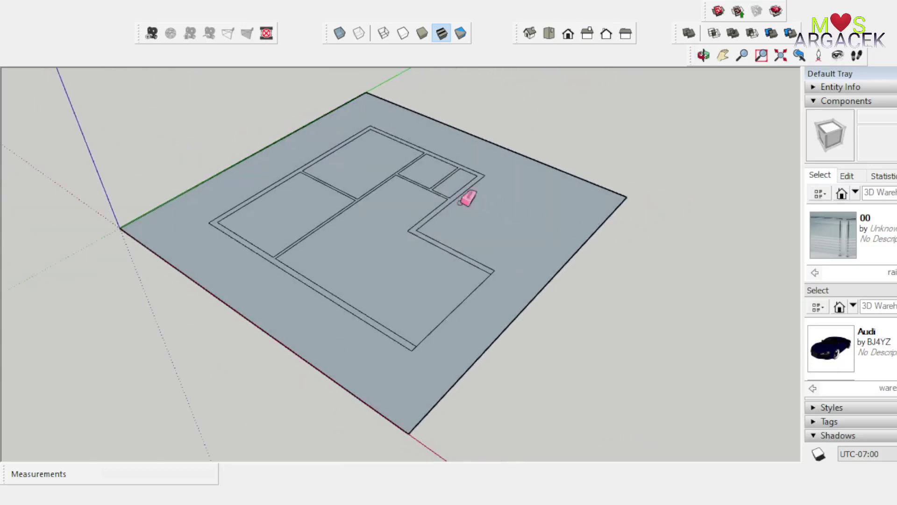
scroll(411, 182, "up", 2)
mouse_move(598, 183)
middle_mouse_down()
mouse_move(500, 228)
mouse_move(432, 244)
mouse_move(467, 257)
middle_mouse_up()
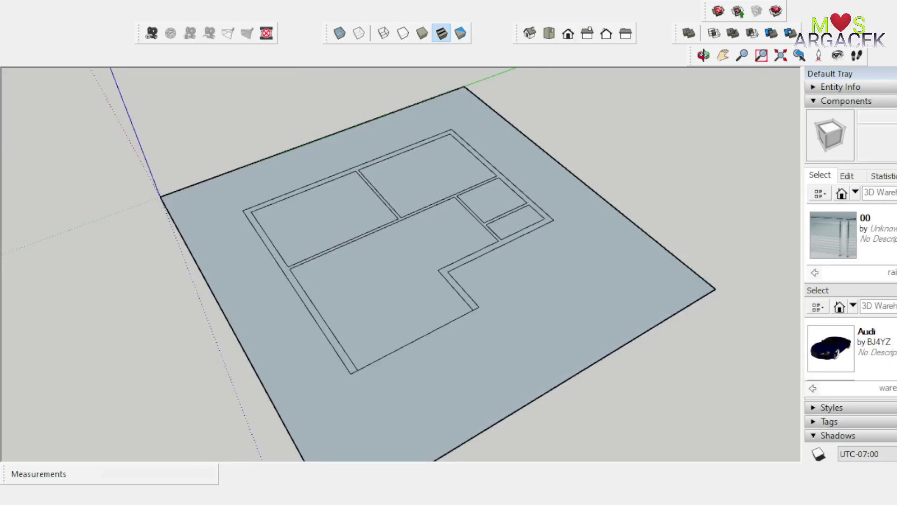
scroll(405, 213, "up", 2)
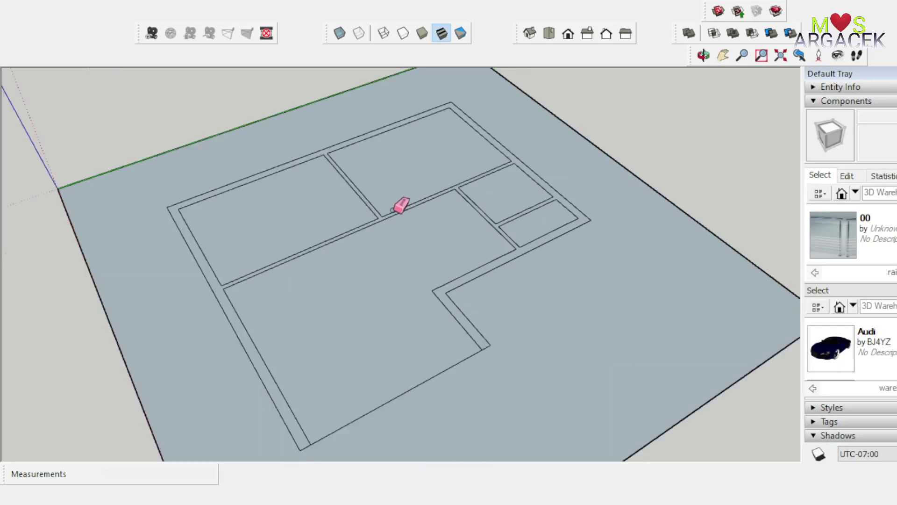
Step: Place guides 1000 mm outward from each face of the partition between the two back rooms
key("o")
key("t")
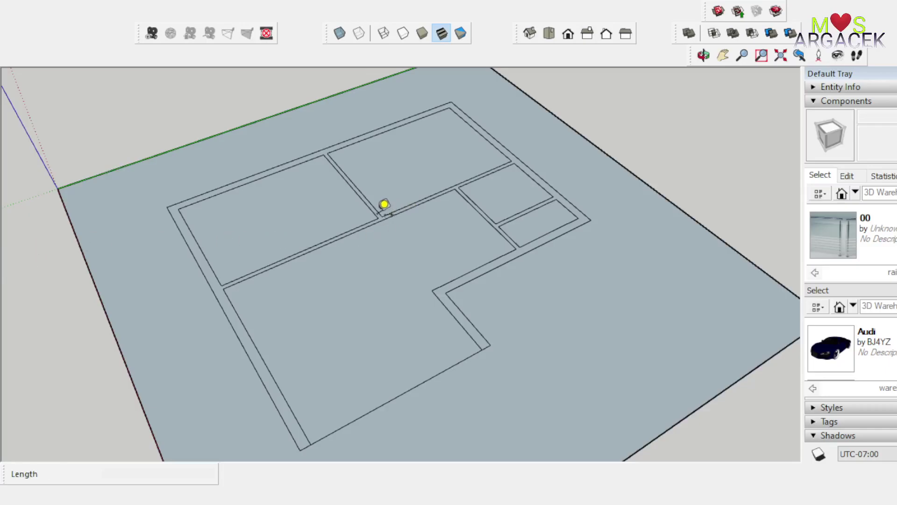
scroll(379, 208, "up", 2)
left_click(378, 218)
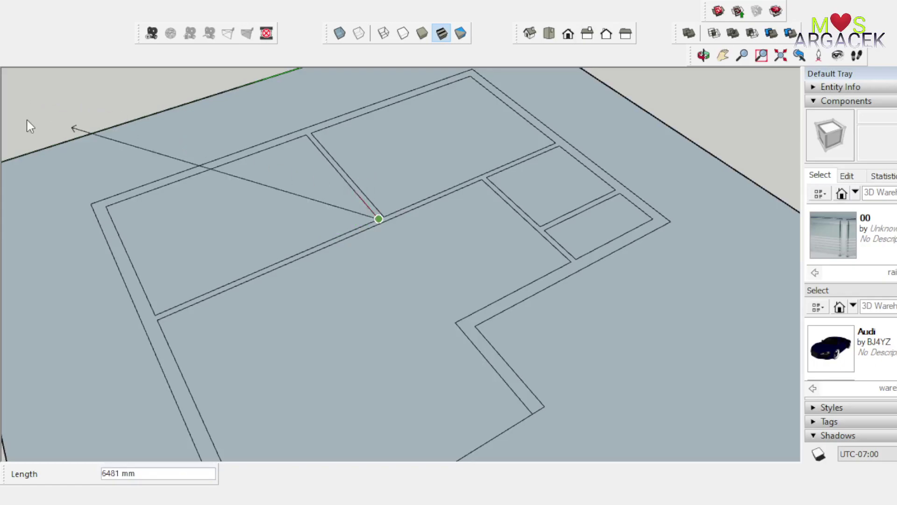
left_click(27, 250)
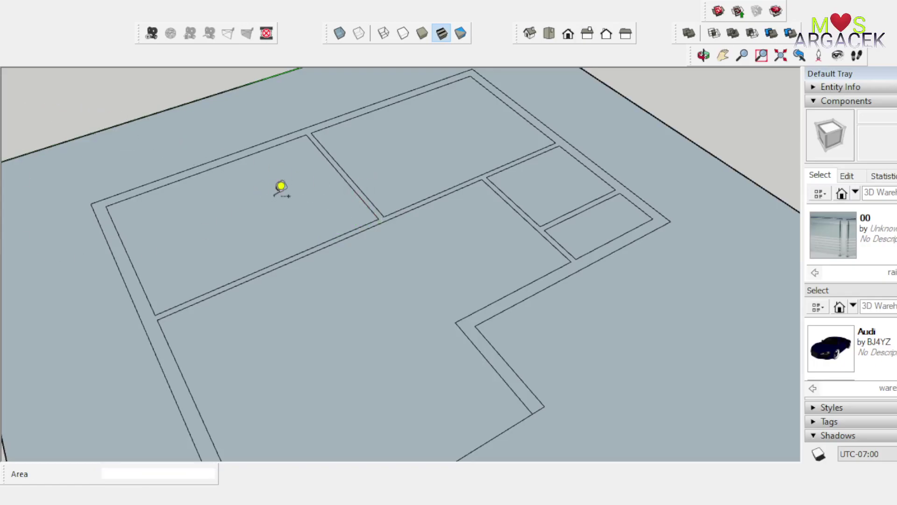
left_click(354, 187)
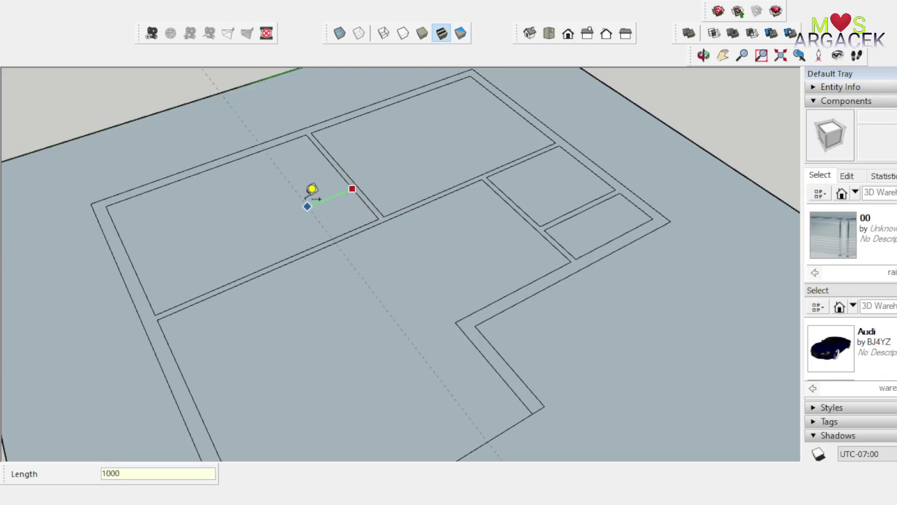
key("Return")
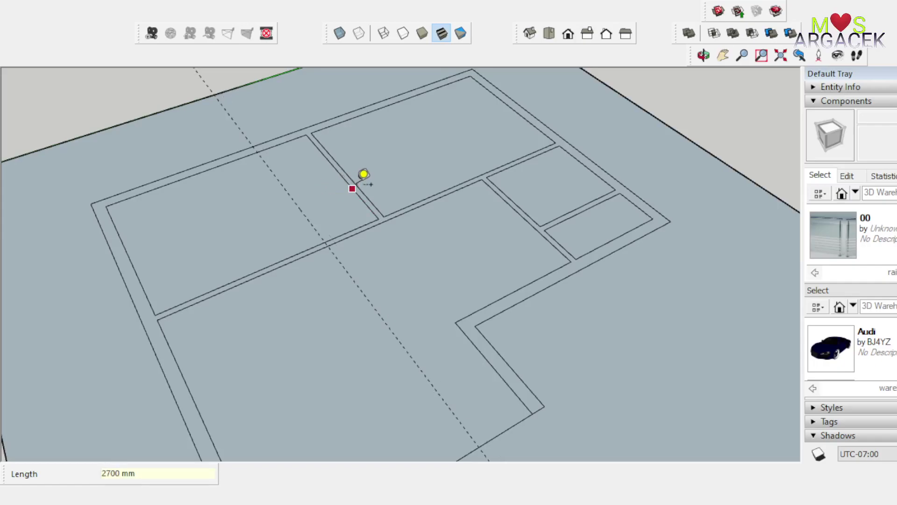
left_click(358, 187)
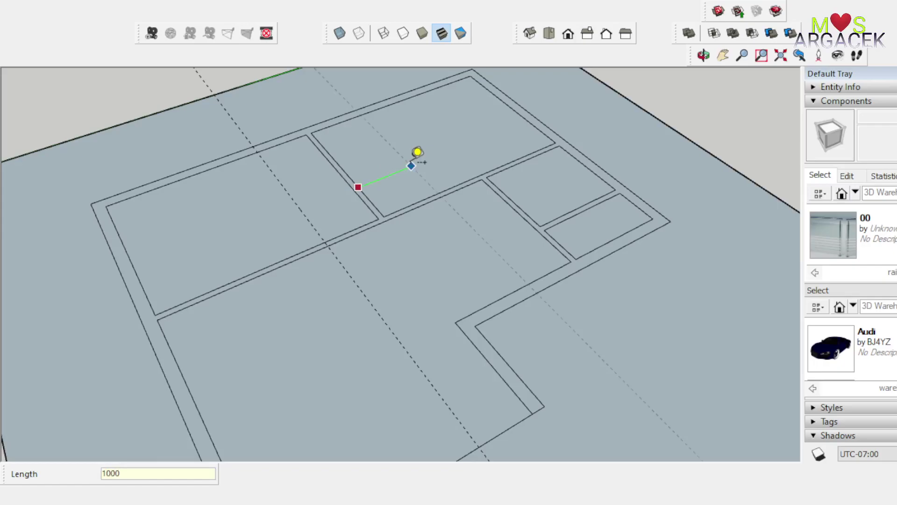
type("1000")
key("Return")
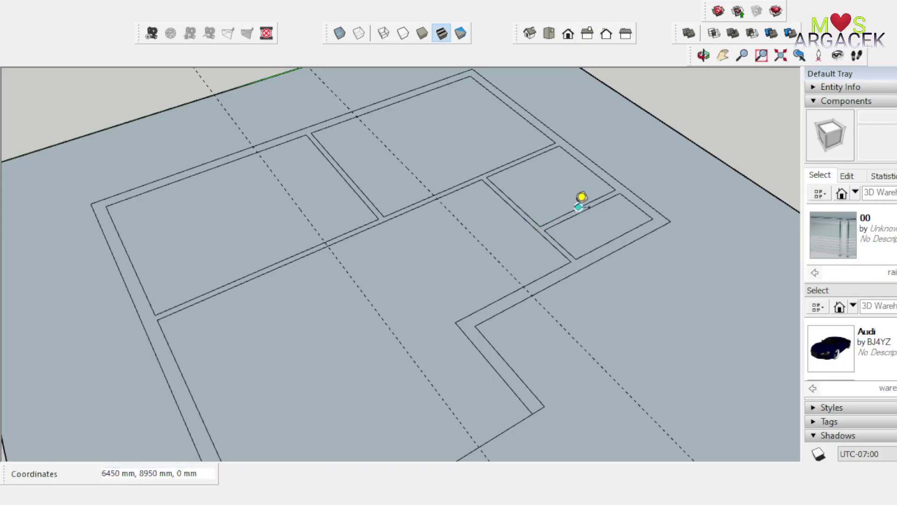
Step: Place guides 700 mm outward from each face of the partition between the two small rooms
left_click(579, 207)
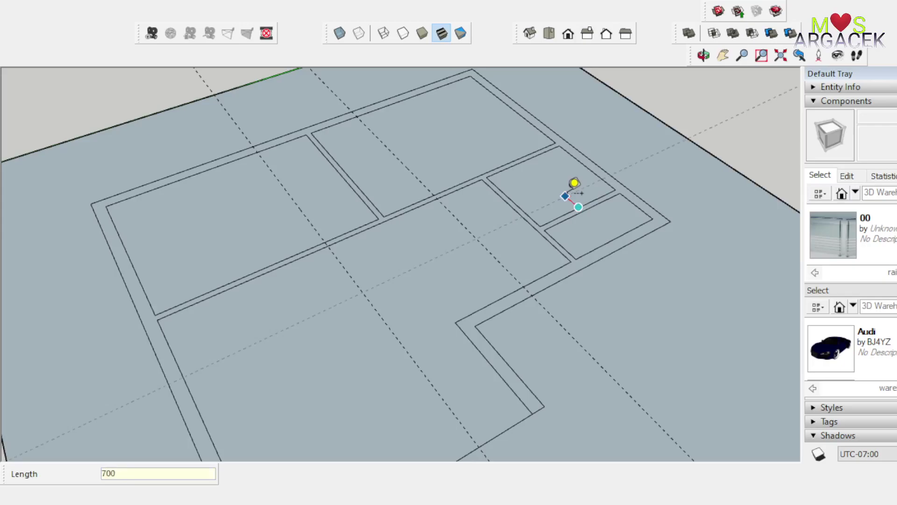
key("Return")
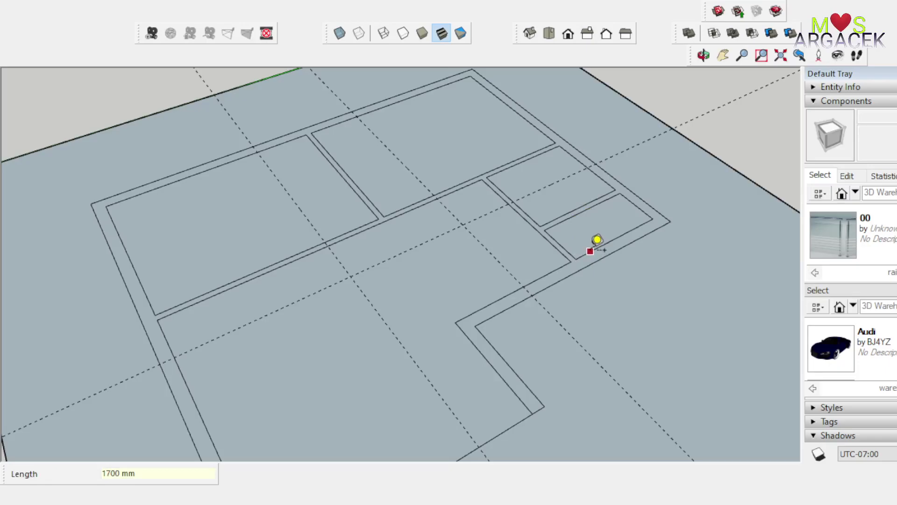
left_click(570, 217)
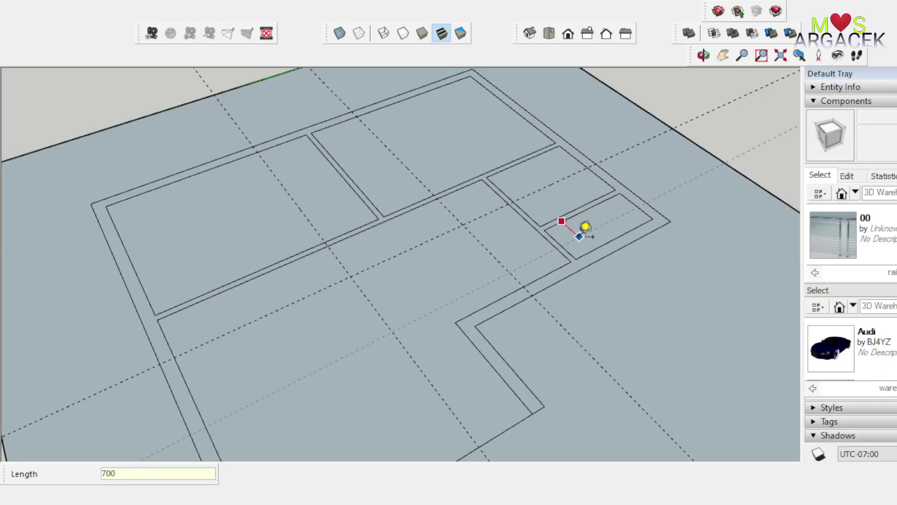
key("Return")
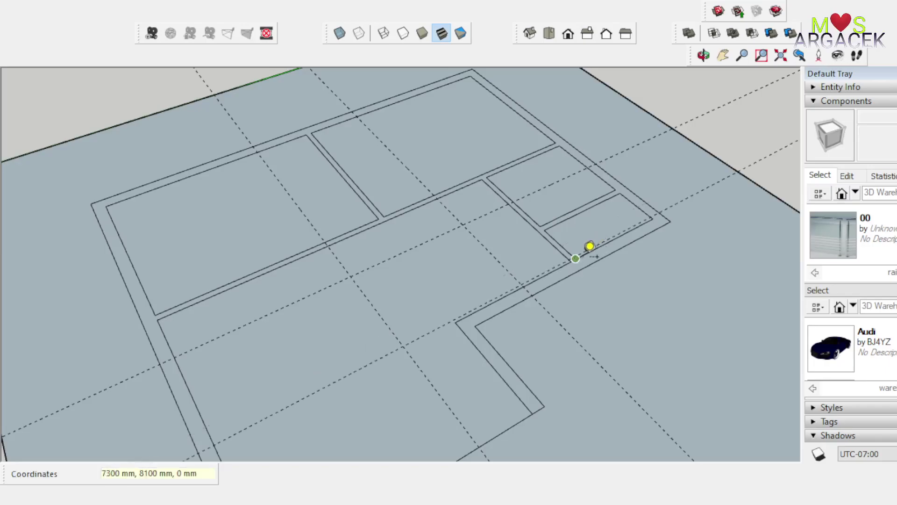
scroll(586, 238, "up", 1)
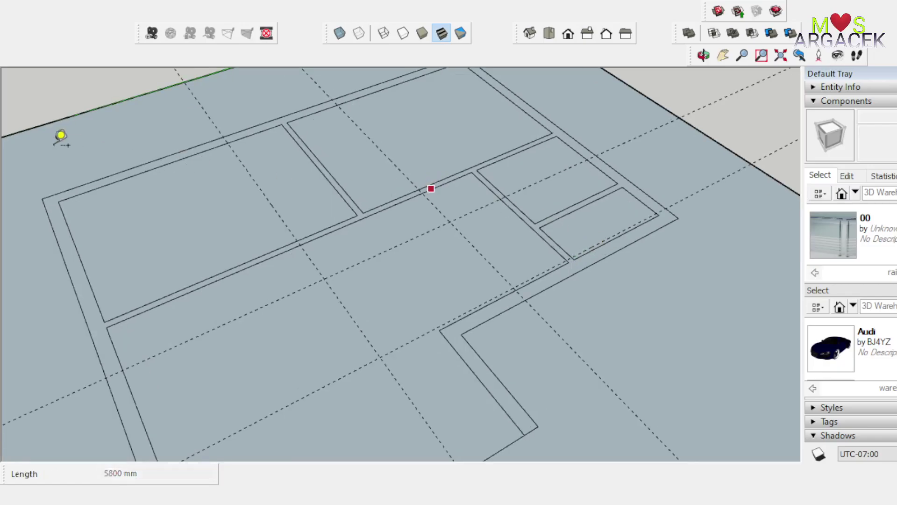
Step: Draw 100 mm lines across the long partition at the two guides flanking the partition between the back rooms
key("l")
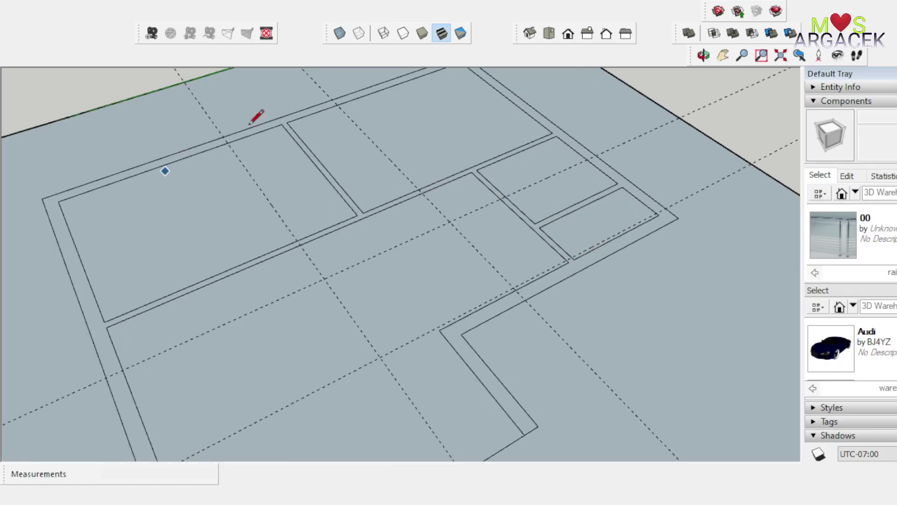
scroll(298, 239, "up", 1)
left_click(297, 240)
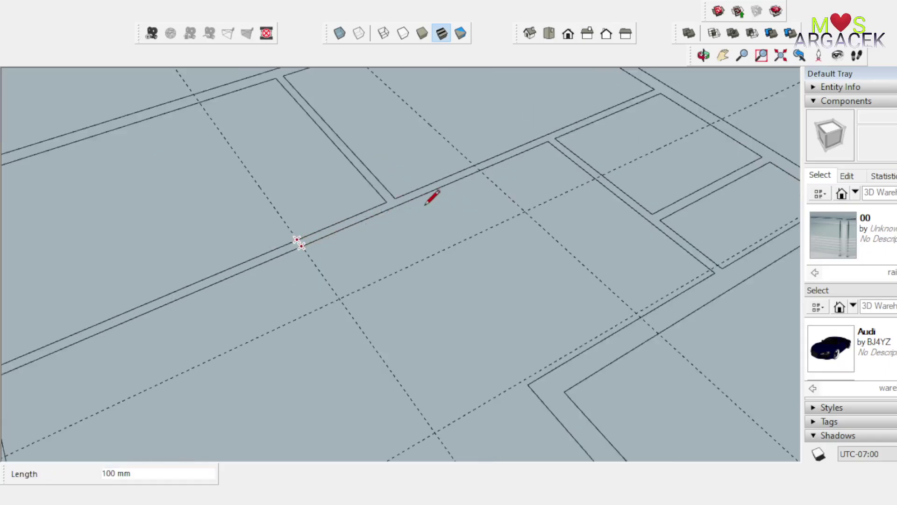
left_click(473, 165)
scroll(219, 141, "down", 1)
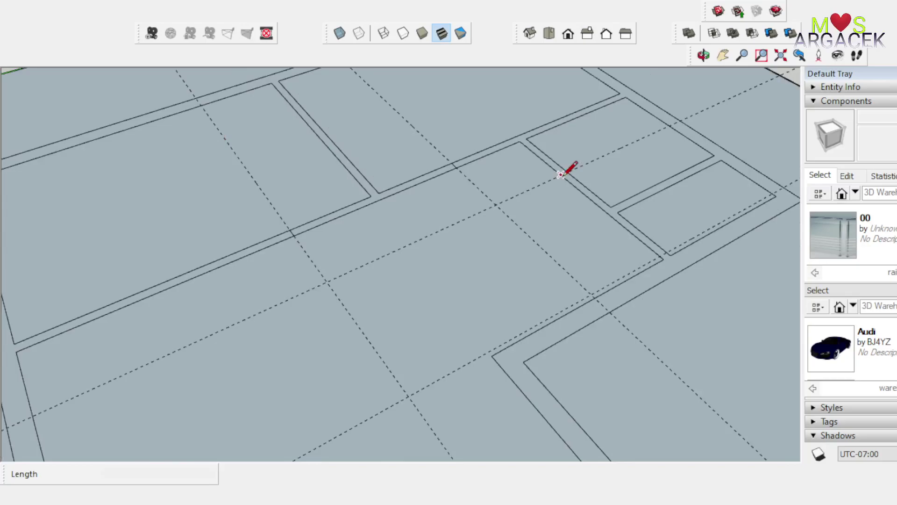
Step: Draw 100 mm lines across the small rooms' front partition at the two guides flanking their dividing wall
left_click(561, 175)
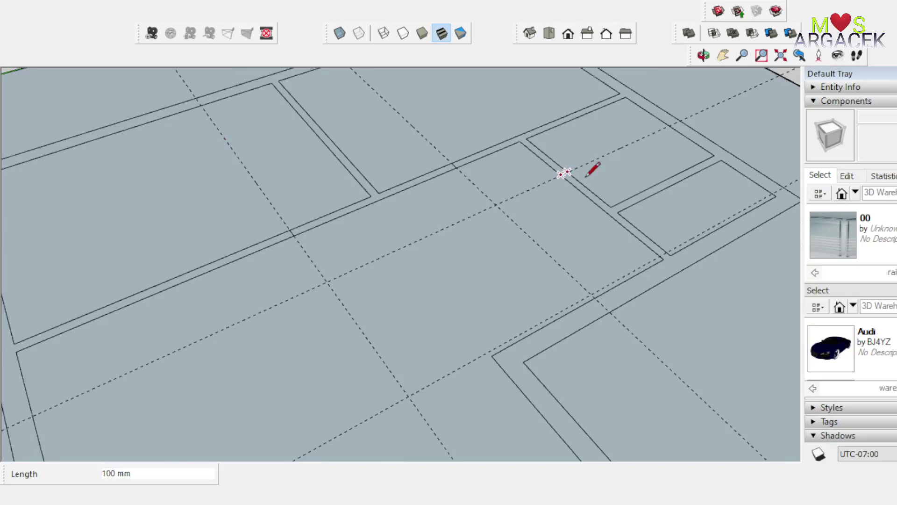
left_click(663, 259)
scroll(663, 259, "up", 2)
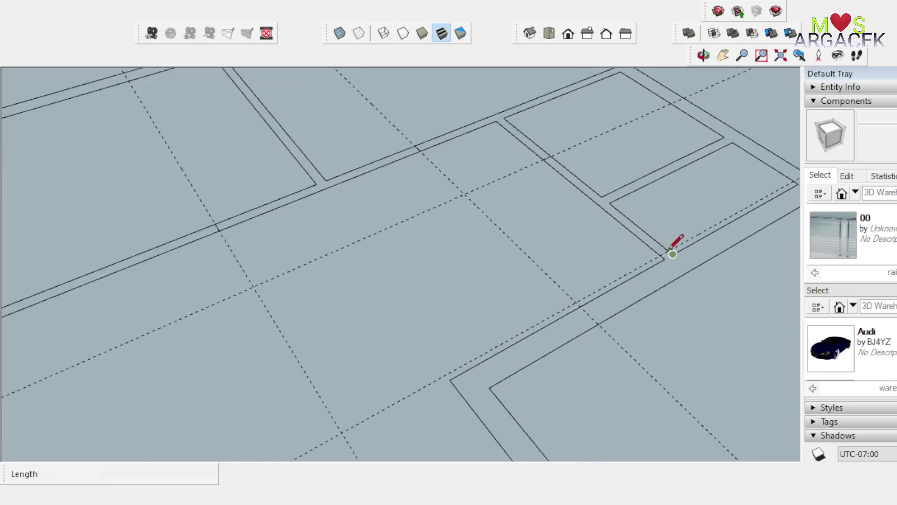
scroll(673, 255, "up", 2)
scroll(674, 256, "up", 1)
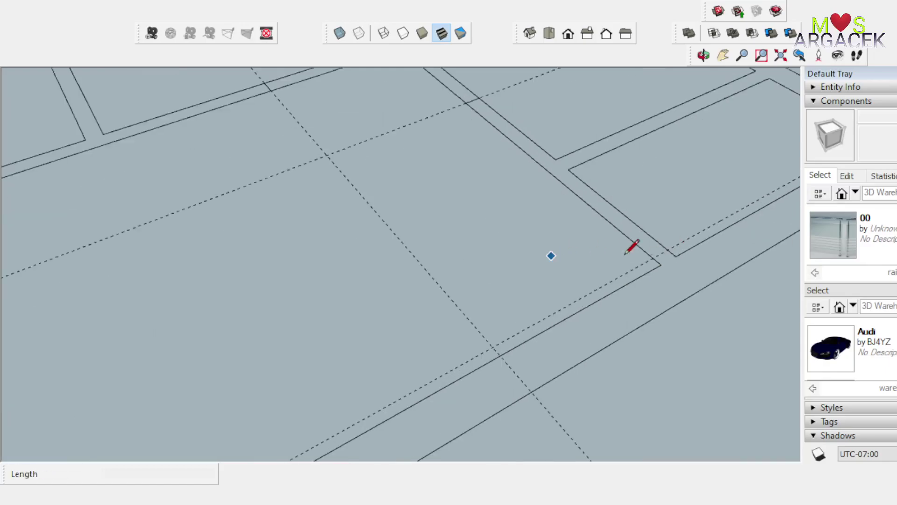
left_click(668, 249)
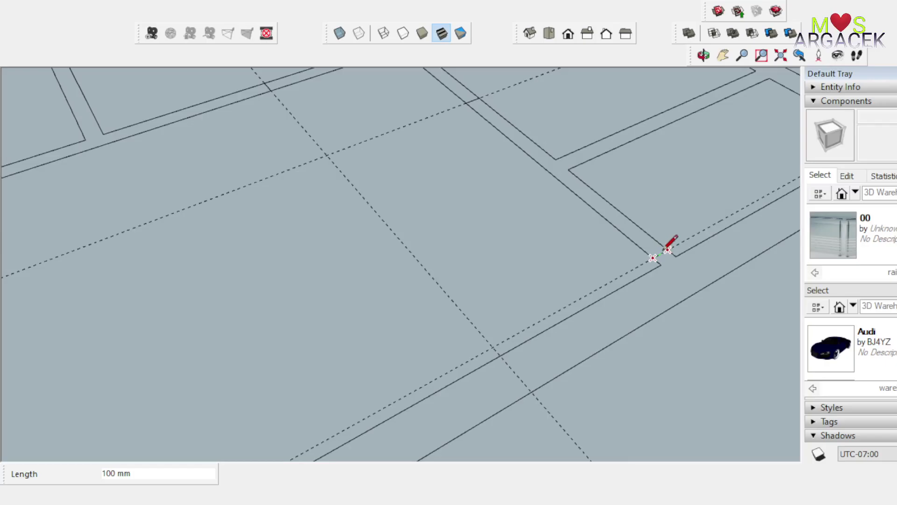
left_click(653, 257)
Step: Erase the four guides crossing the house plan
scroll(597, 247, "down", 1)
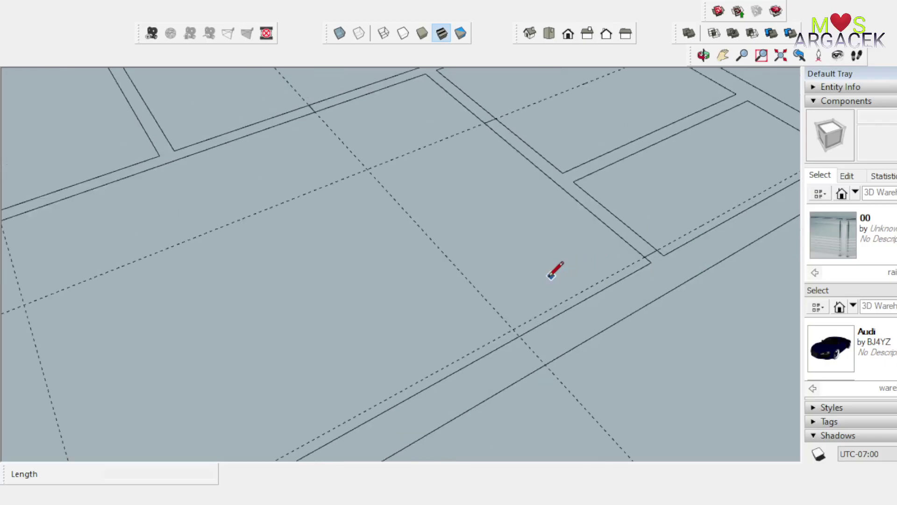
scroll(549, 277, "down", 2)
scroll(583, 258, "down", 2)
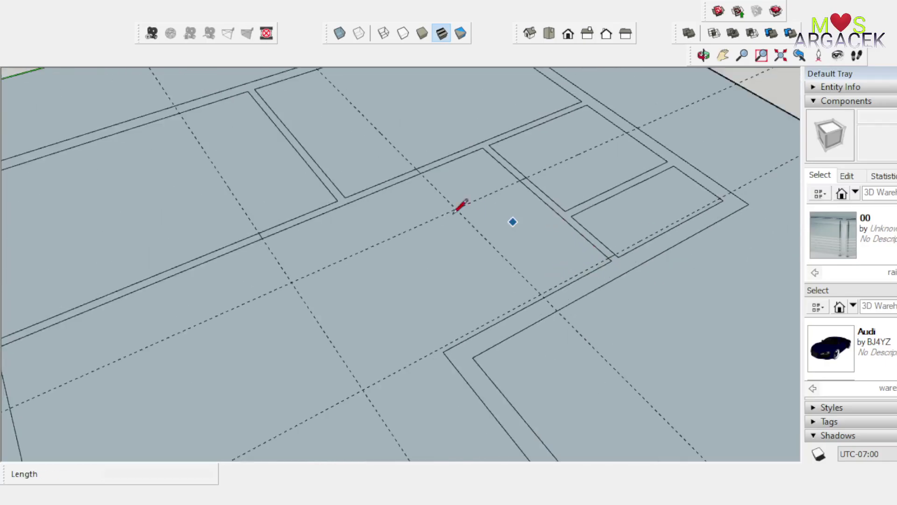
scroll(382, 225, "down", 5)
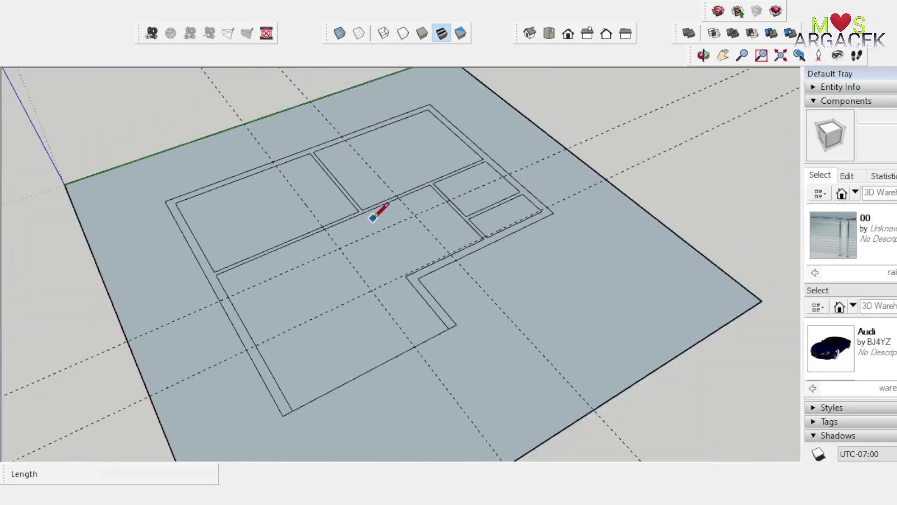
key("e")
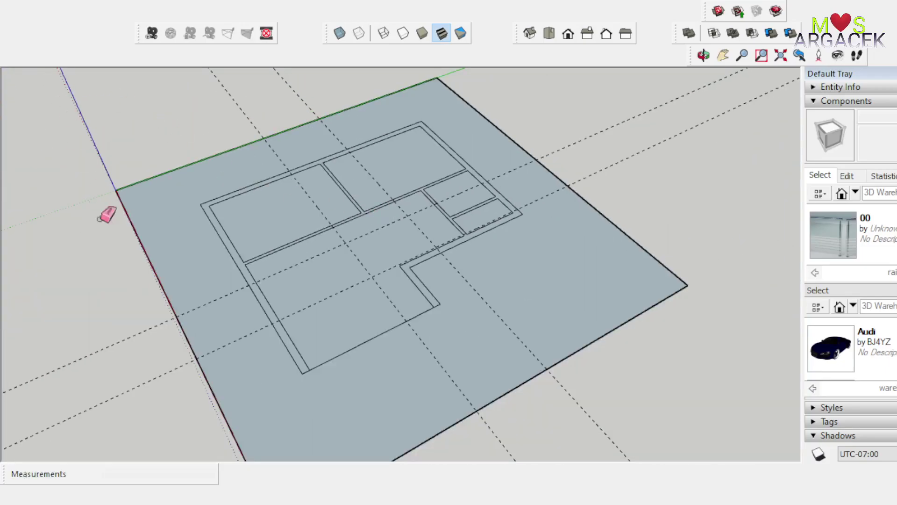
mouse_move(222, 110)
left_mouse_down()
mouse_move(336, 90)
mouse_move(245, 148)
mouse_move(166, 350)
left_mouse_up()
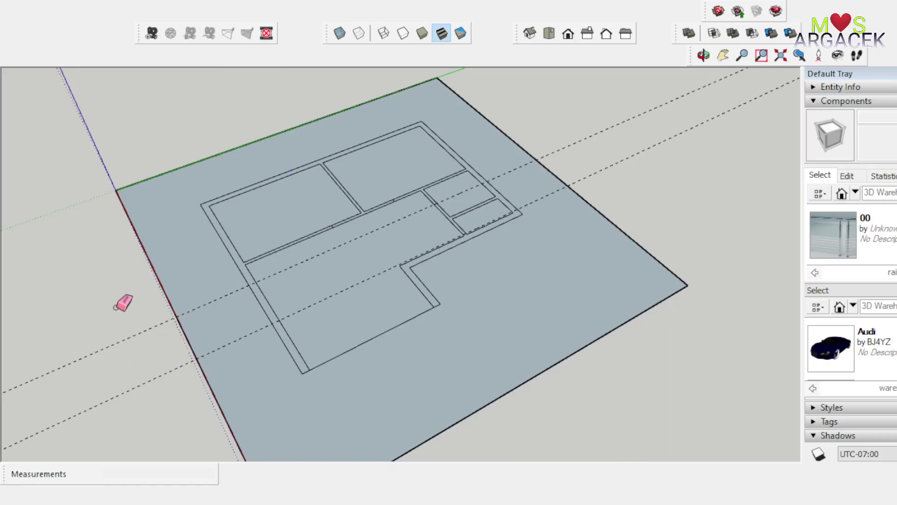
left_click_drag(156, 406, 155, 375)
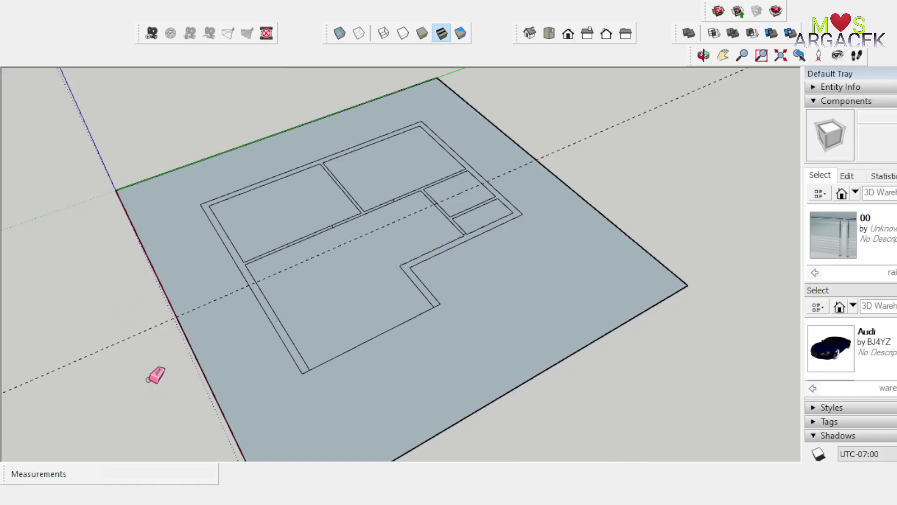
left_click(254, 313)
Step: Extend both faces of the partition between the back rooms 100 mm across the long partition with lines
scroll(471, 214, "up", 3)
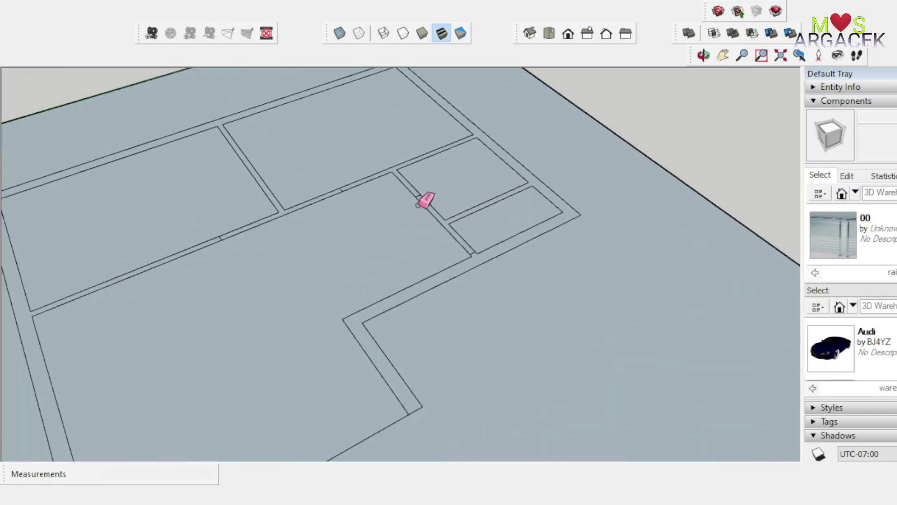
scroll(411, 174, "up", 1)
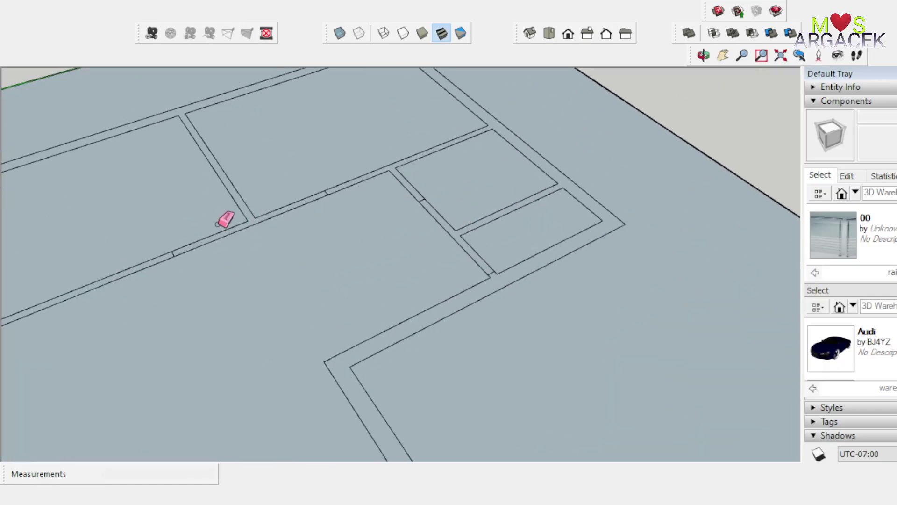
scroll(256, 216, "up", 1)
scroll(241, 228, "up", 1)
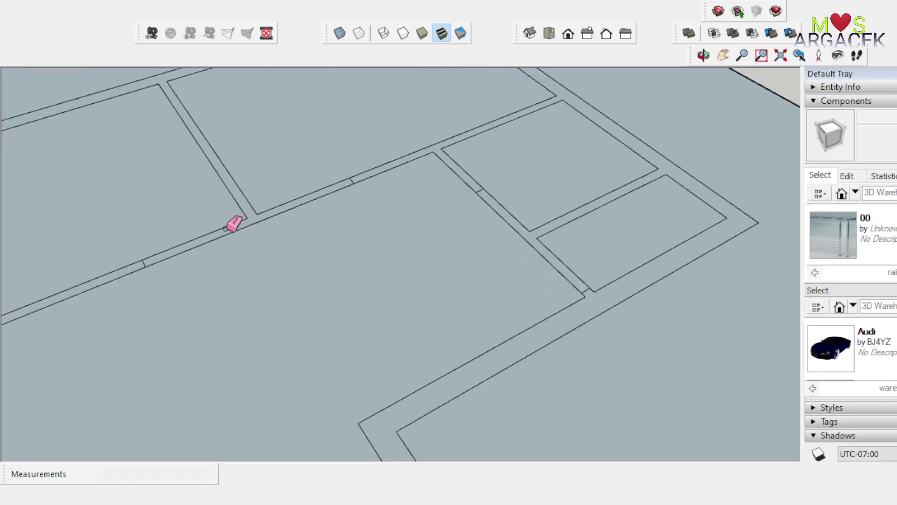
key("space")
key("l")
left_click(247, 218)
type("100")
key("Return")
key("Escape")
scroll(248, 222, "up", 3)
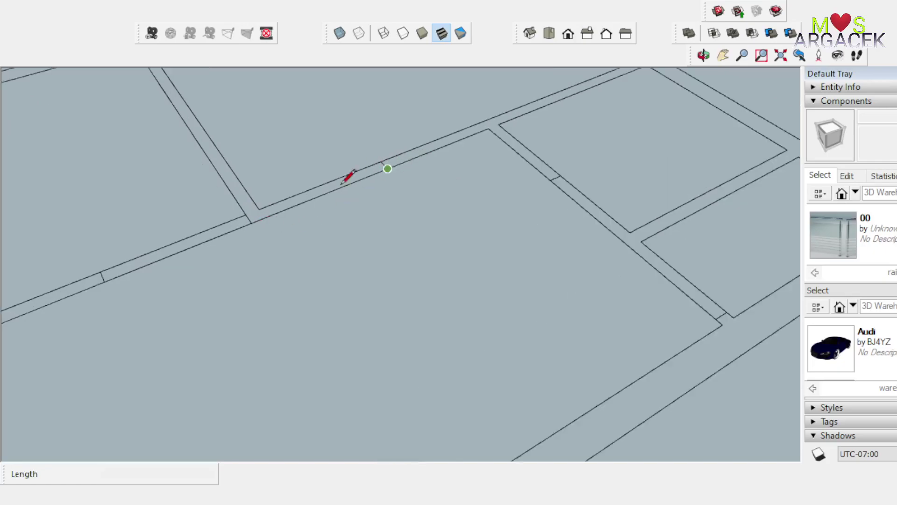
left_click(258, 209)
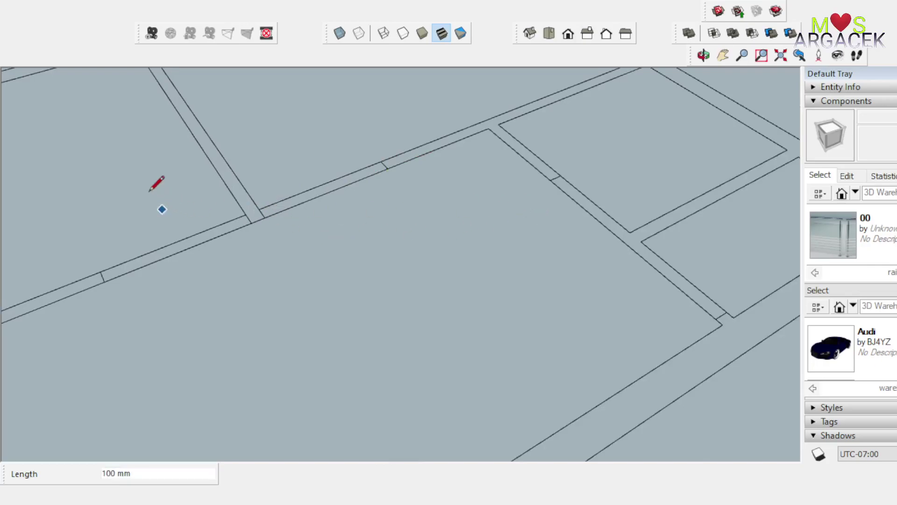
Step: Erase the long partition's segments between the end lines and the back rooms' dividing wall to open two doorways
key("e")
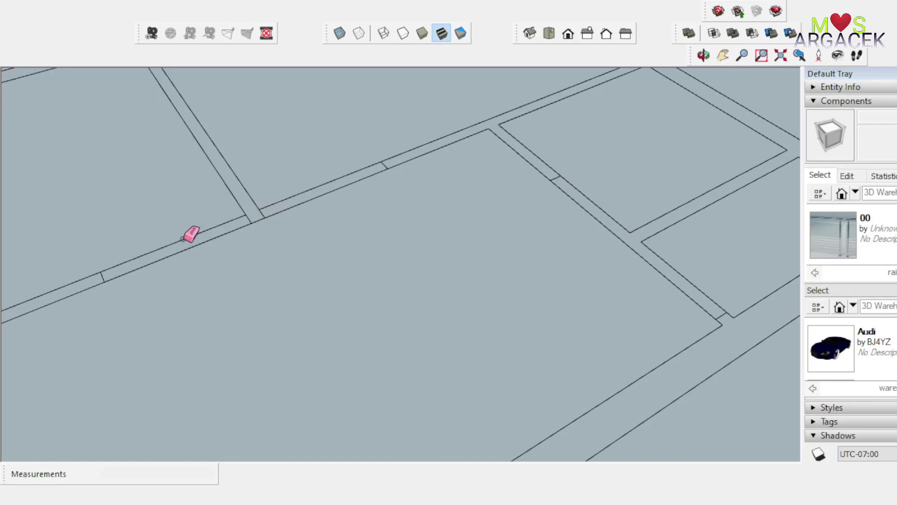
left_click(189, 240)
mouse_move(190, 247)
left_mouse_down()
mouse_move(280, 223)
mouse_move(340, 178)
mouse_move(342, 186)
mouse_move(292, 204)
mouse_move(230, 192)
left_mouse_up()
scroll(231, 192, "down", 2)
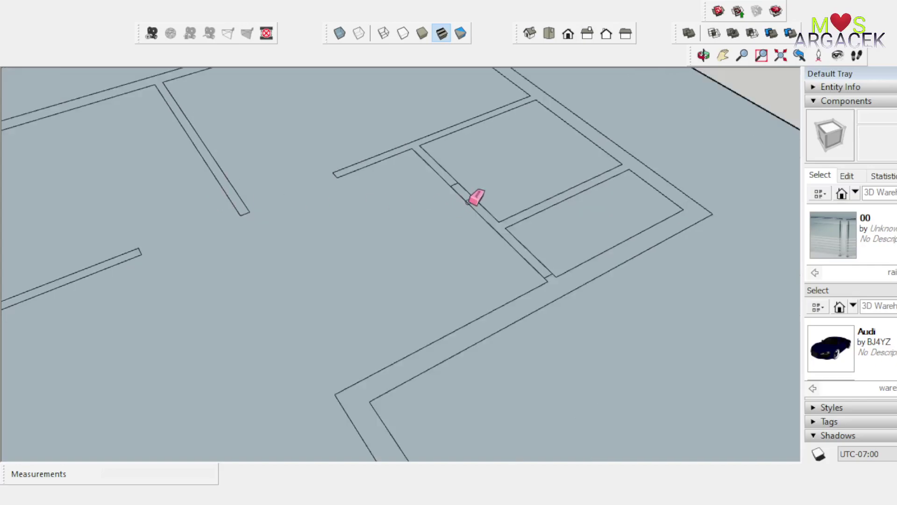
left_click_drag(468, 205, 479, 204)
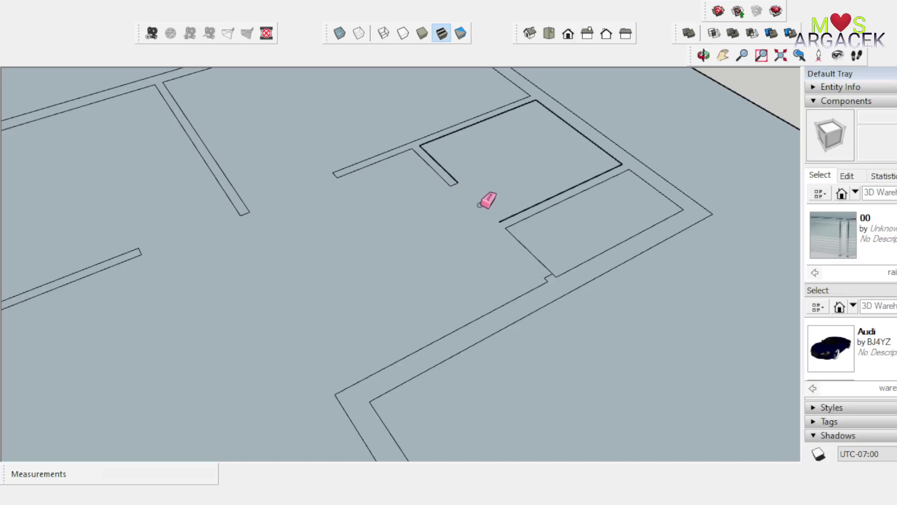
key("ctrl+z")
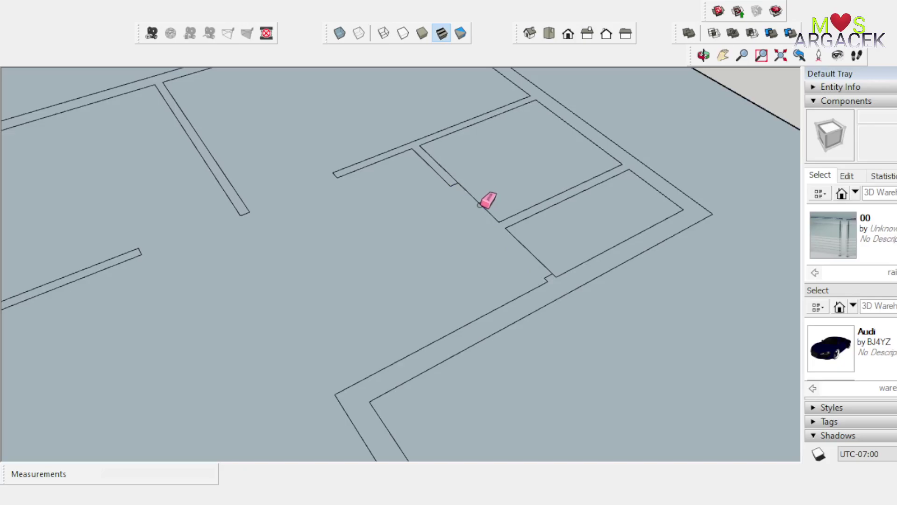
Step: Extend both faces of the partition between the small rooms 100 mm across their front partition with lines
scroll(497, 227, "up", 3)
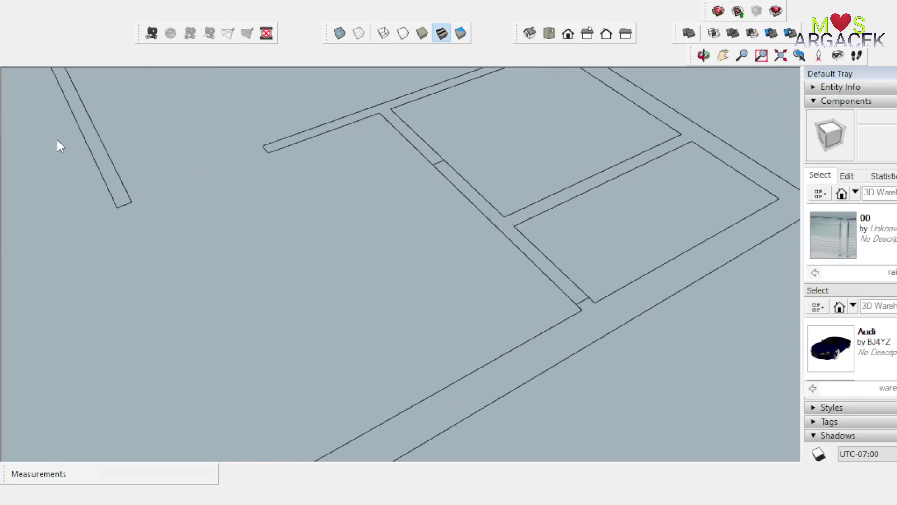
key("l")
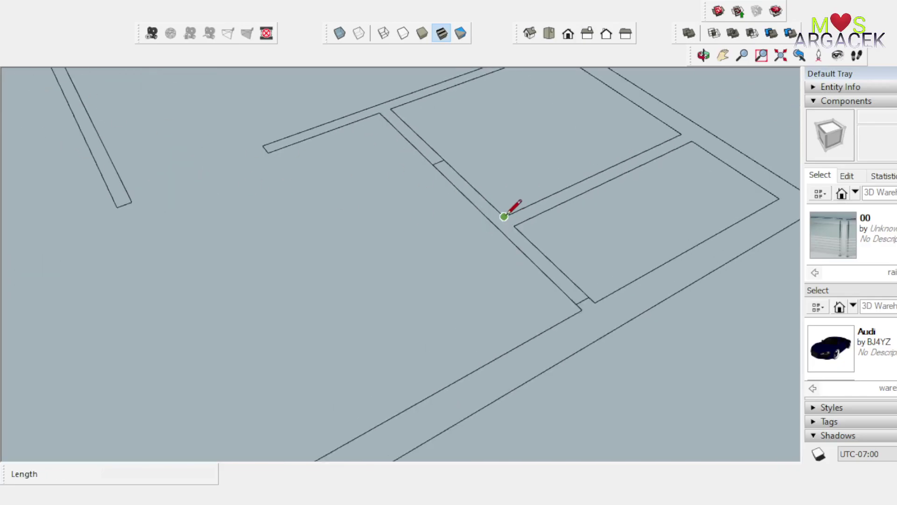
left_click(504, 216)
left_click(493, 223)
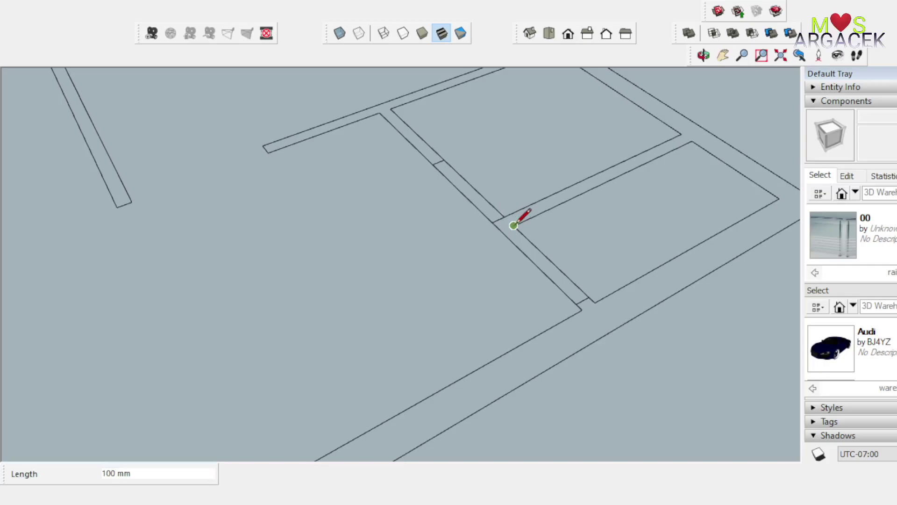
left_click(513, 225)
left_click(479, 228)
Step: Erase the small rooms' front partition segments on either side of their dividing wall to open two doorways
key("space")
key("e")
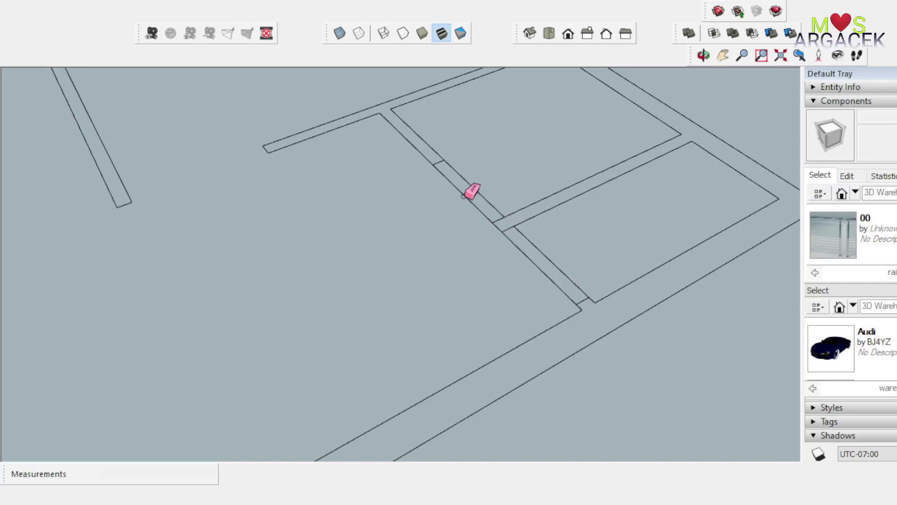
left_click(470, 187)
mouse_move(472, 185)
left_mouse_down()
mouse_move(549, 250)
mouse_move(537, 247)
mouse_move(515, 280)
mouse_move(430, 265)
mouse_move(510, 251)
left_mouse_up()
left_click(532, 250)
Step: Place a guide point 1000 mm from the small partition stub along the outer wall's inner face, towards the recessed corner
scroll(614, 183, "down", 2)
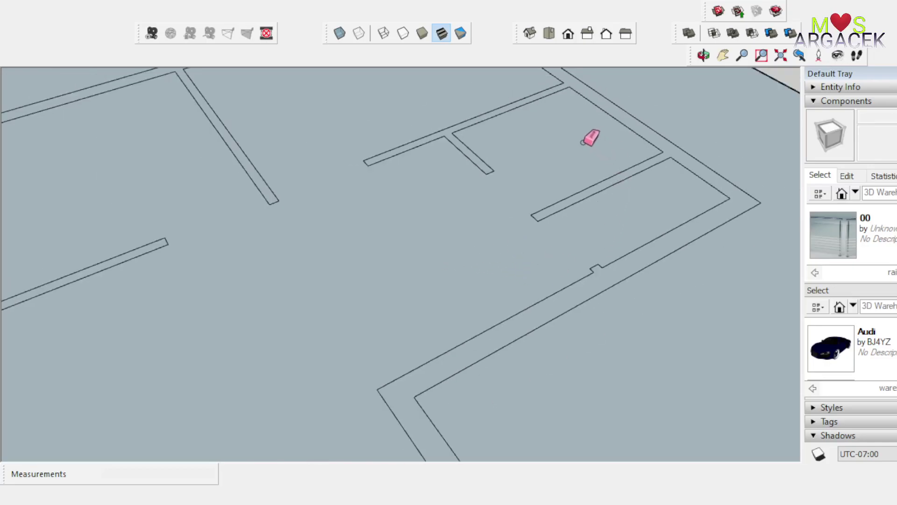
scroll(591, 139, "down", 4)
middle_click_drag(567, 294, 600, 220)
scroll(598, 279, "up", 3)
scroll(607, 276, "up", 1)
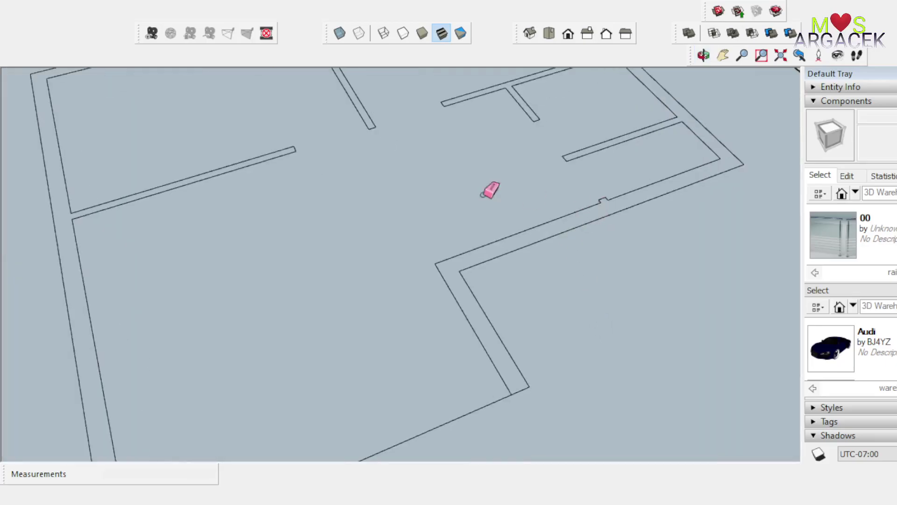
key("space")
key("l")
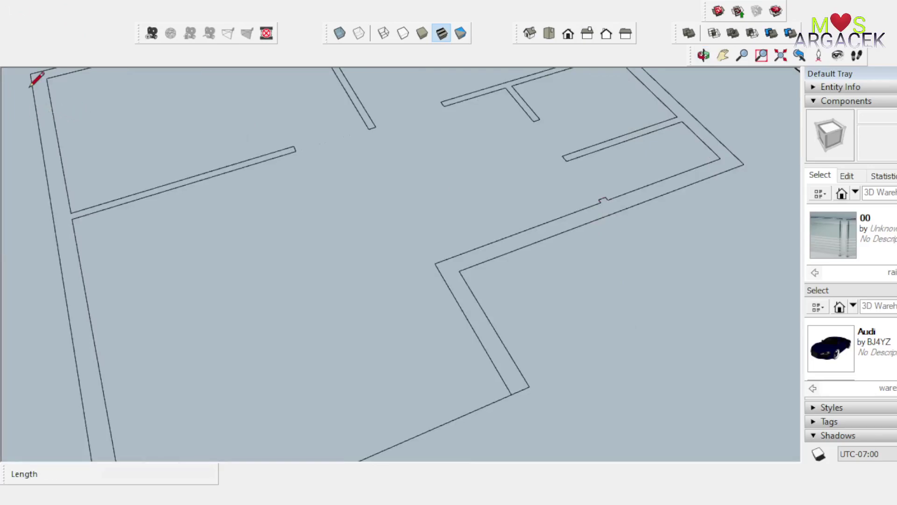
key("s")
key("t")
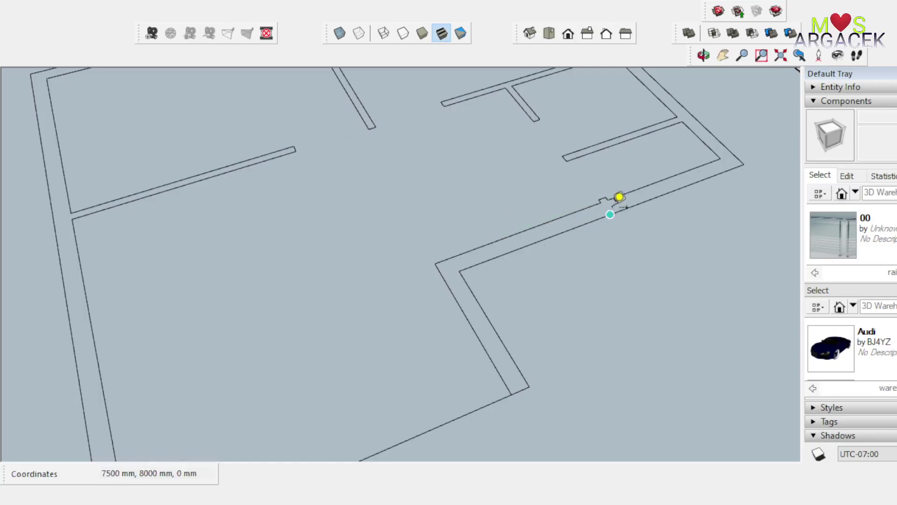
left_click(600, 202)
type("1000")
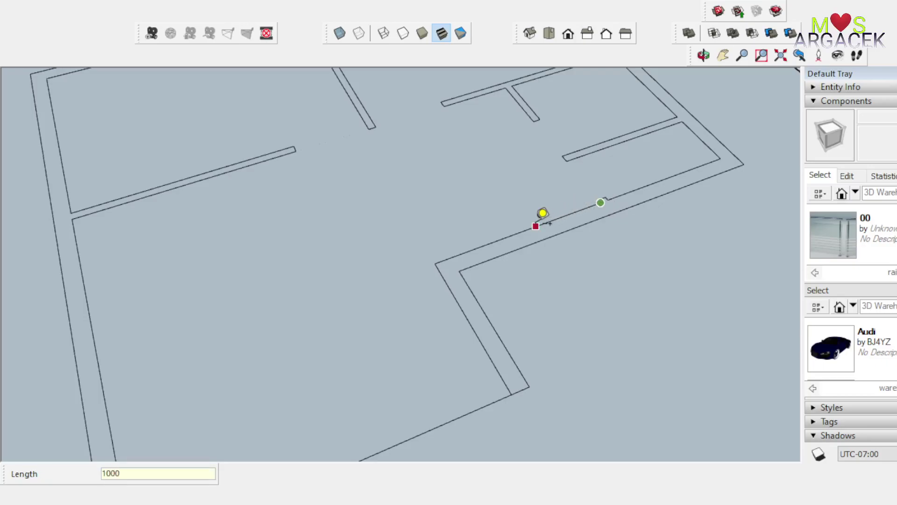
key("Return")
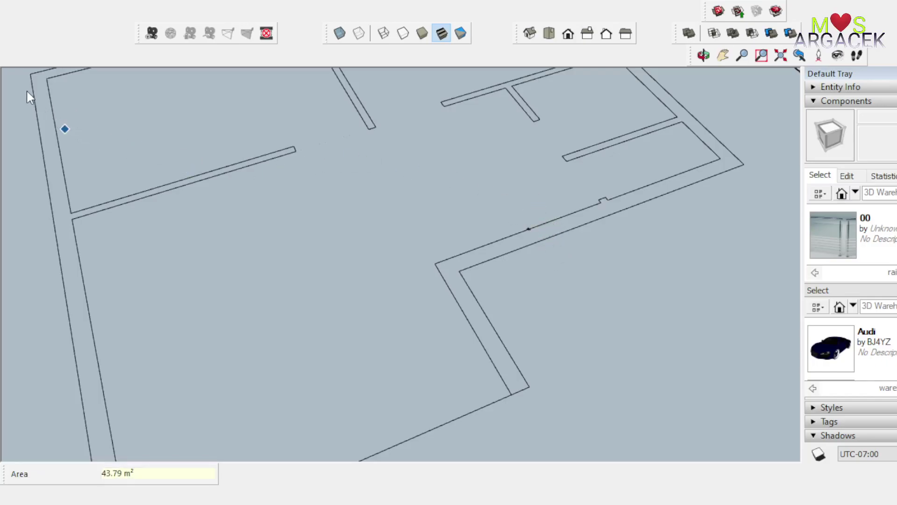
Step: Draw a 200 mm line across the outer wall at the guide point
key("l")
scroll(528, 228, "up", 2)
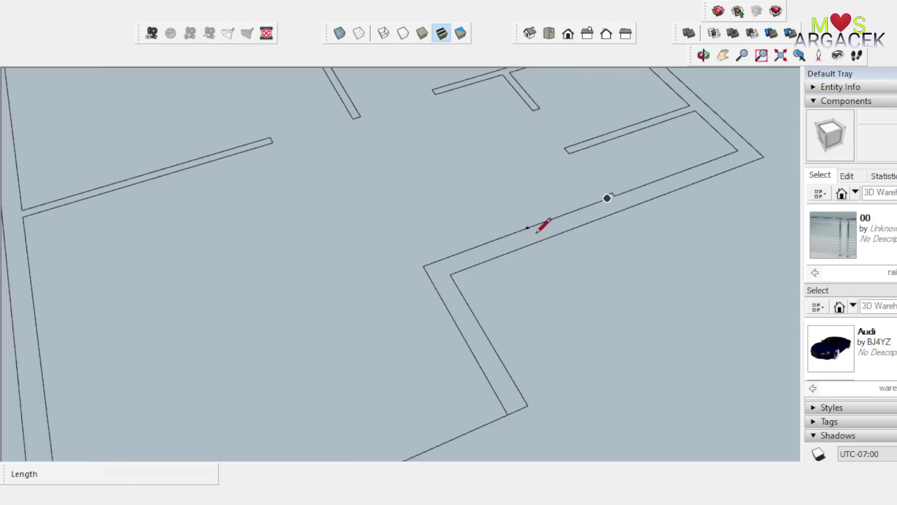
left_click(525, 226)
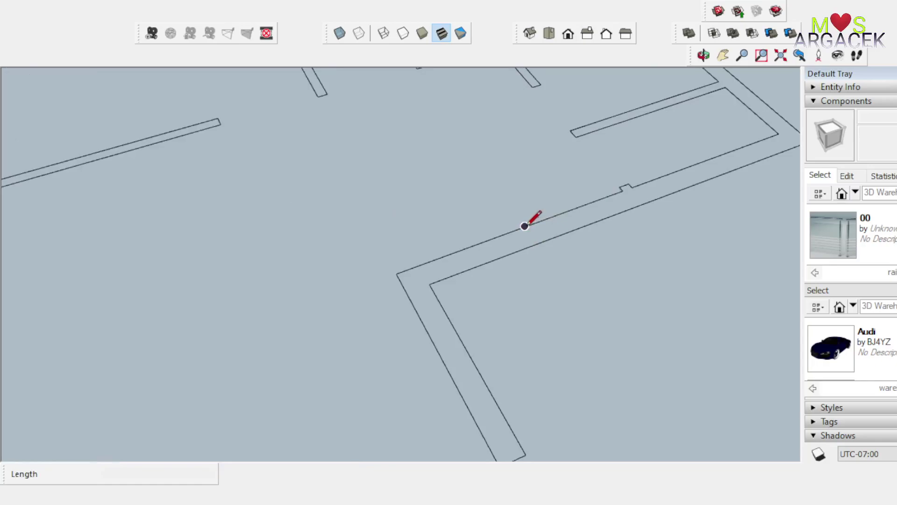
left_click(537, 243)
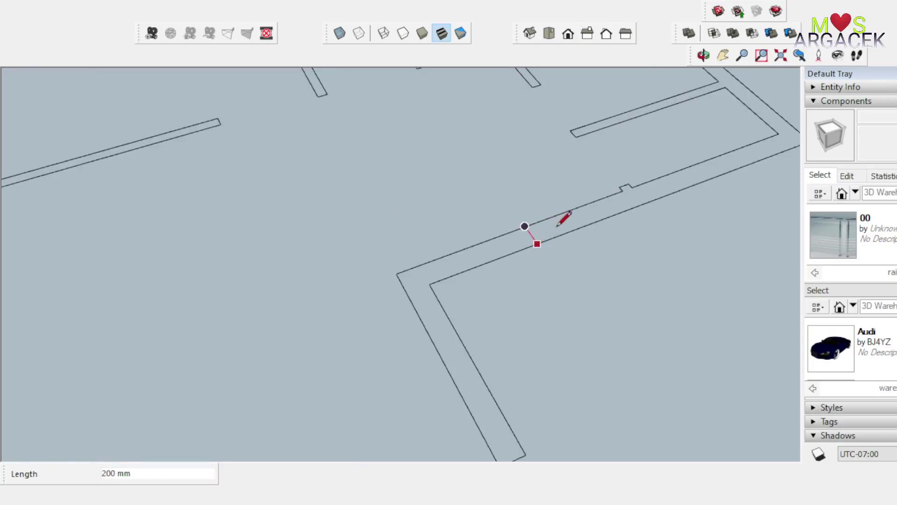
Step: Draw a 200 mm line across the outer wall at the partition stub and erase the wall segment between both cross lines to open a doorway
left_click(622, 191)
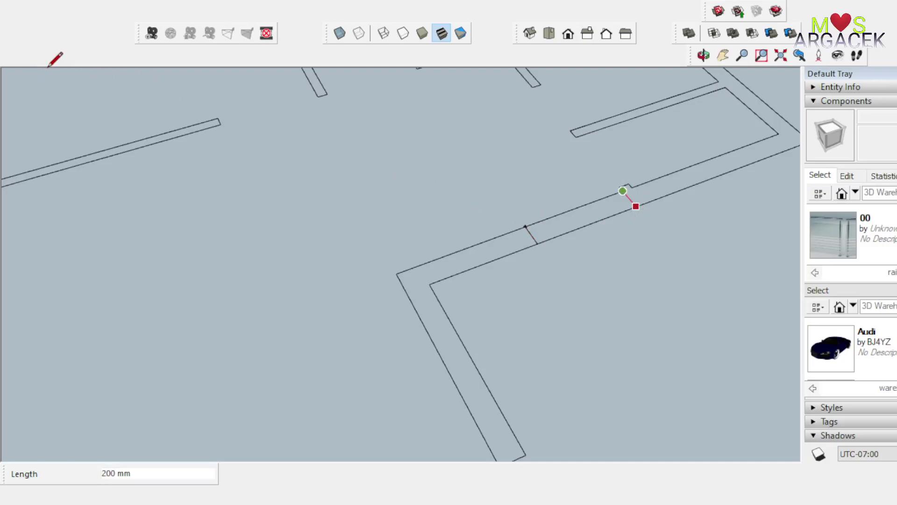
key("space")
key("e")
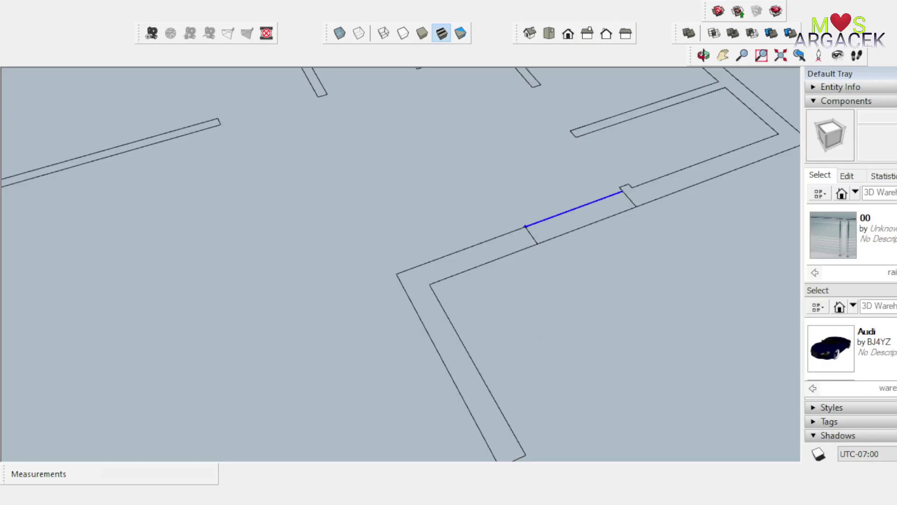
key("Delete")
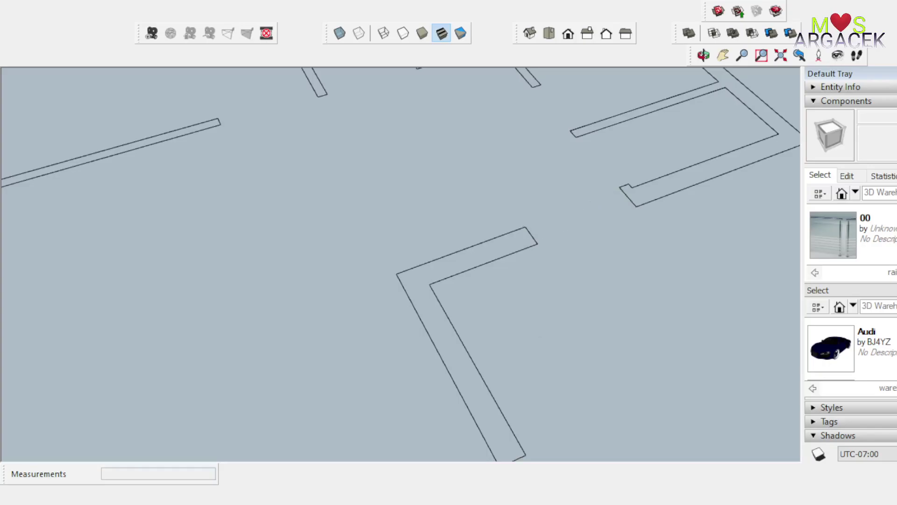
Step: Dimension the full length of the outer wall facing the plot's green-axis edge, placing the dimension outside the house
scroll(489, 270, "down", 6)
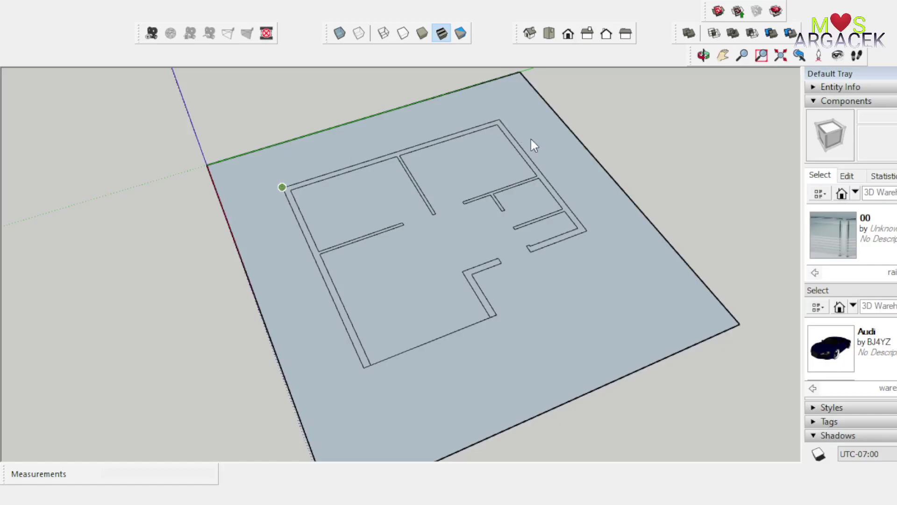
middle_click_drag(534, 140, 483, 168)
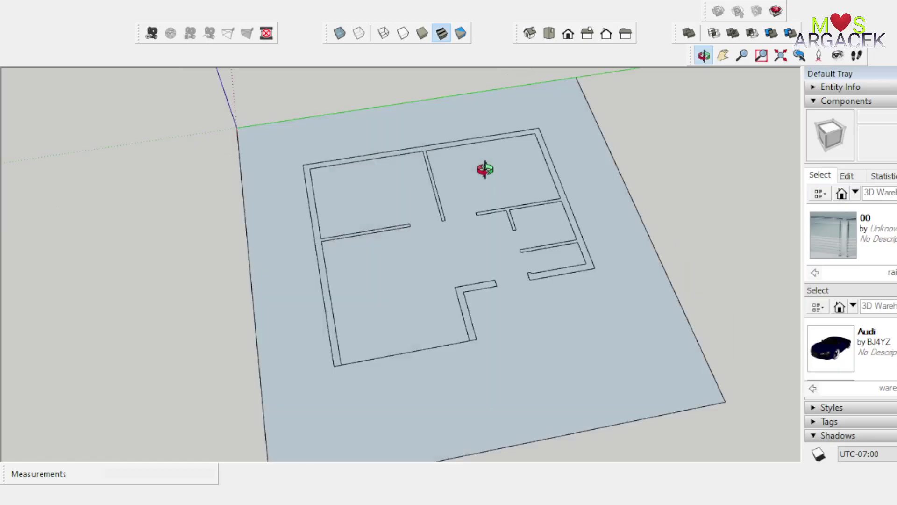
left_click(539, 127)
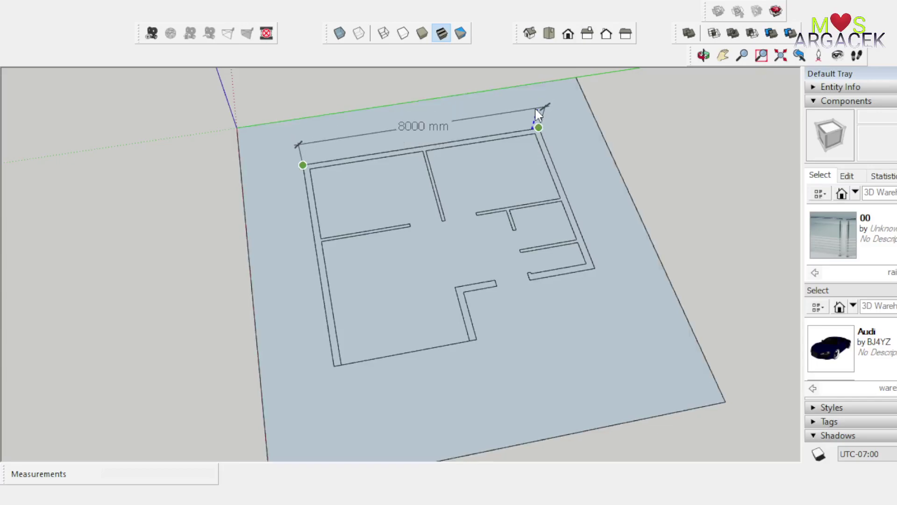
left_click(535, 109)
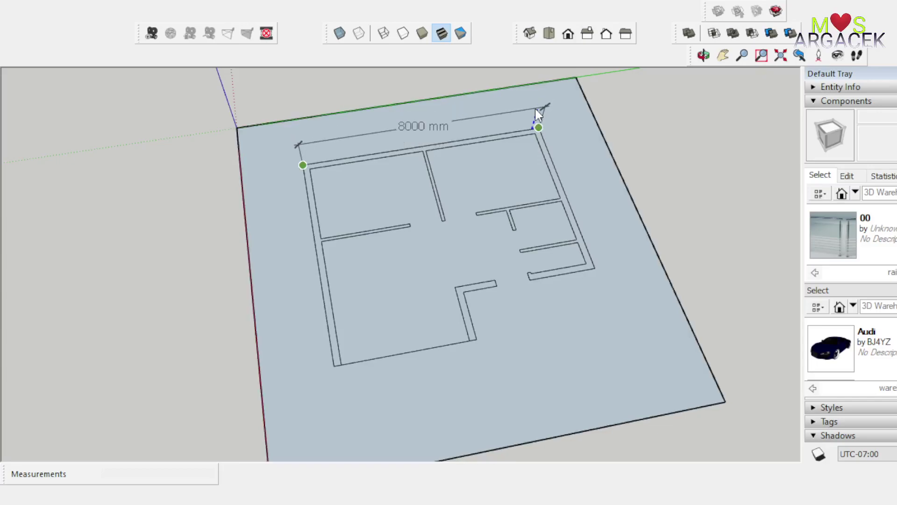
Step: Dimension the inner widths of the two rear rooms from each face of their dividing partition to the opposite outer wall
left_click(434, 184)
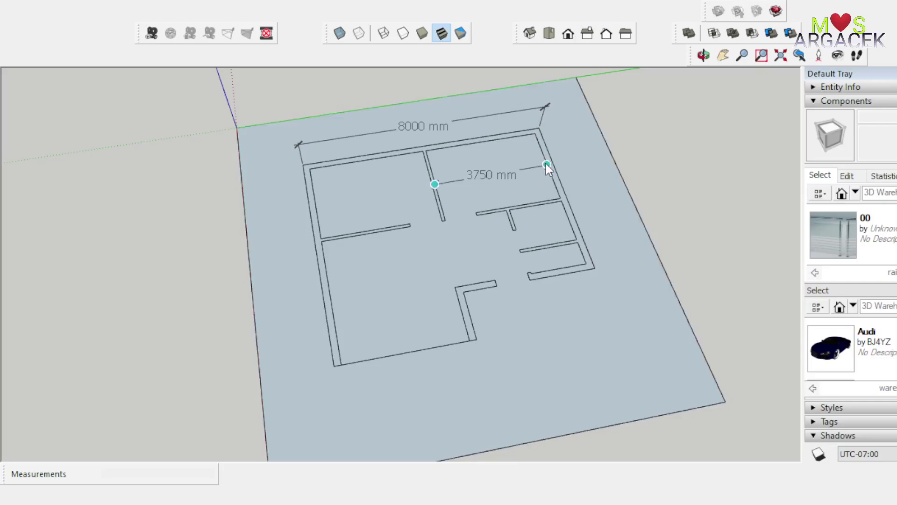
scroll(547, 165, "up", 4)
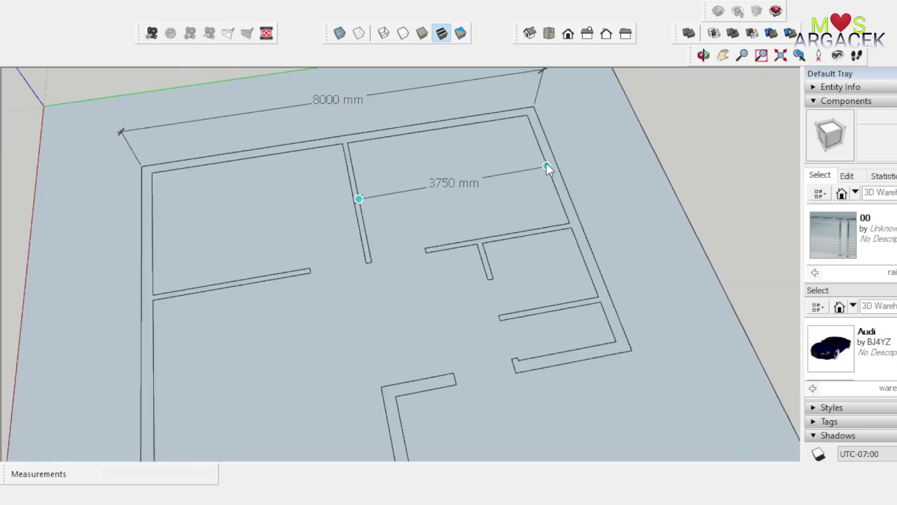
left_click(547, 166)
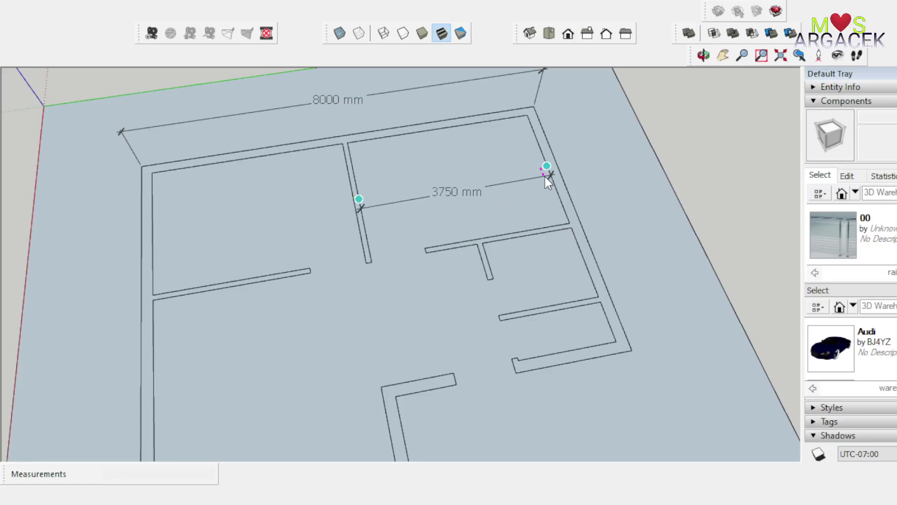
left_click(377, 222)
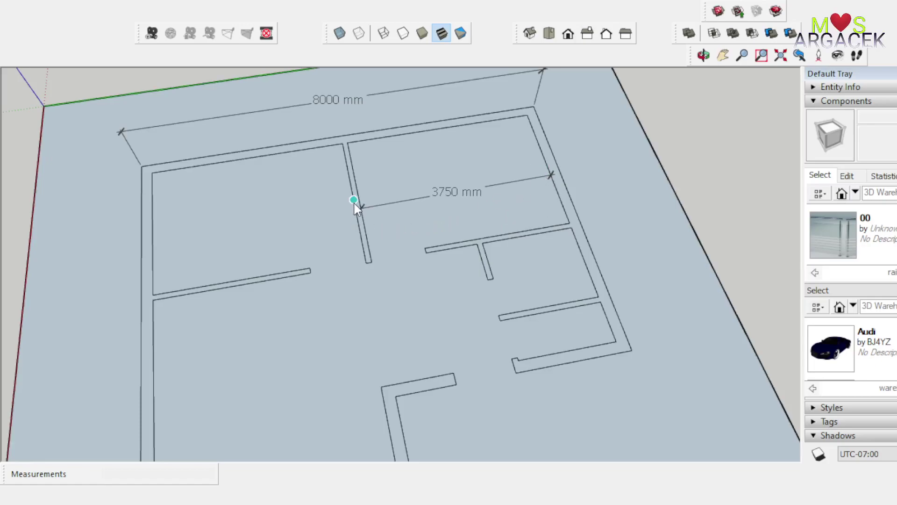
left_click(152, 228)
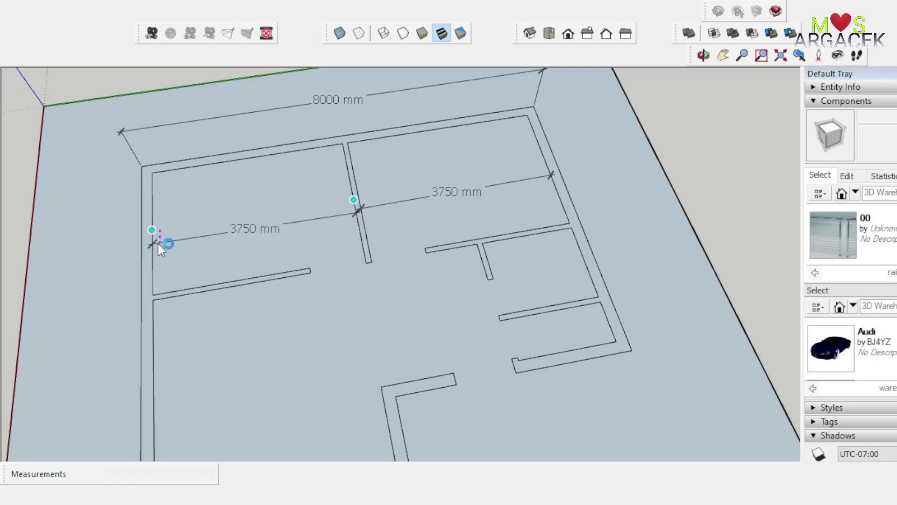
left_click(328, 210)
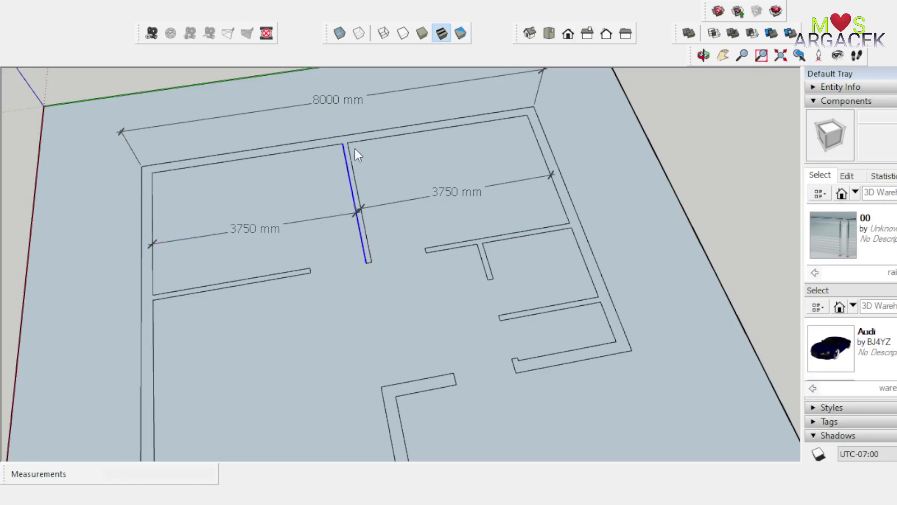
Step: Dimension the width of the small room next to the rear bedroom, from its short partition to the outer wall
scroll(359, 129, "down", 1)
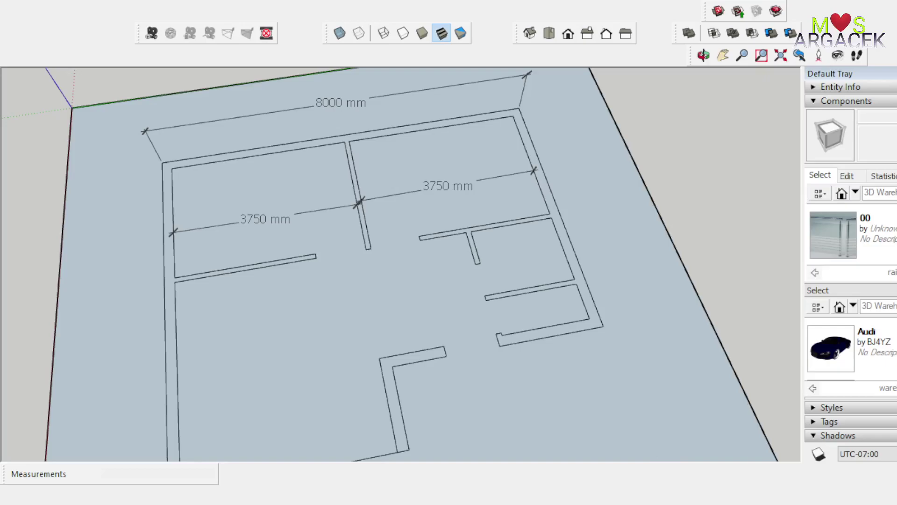
scroll(376, 237, "down", 3)
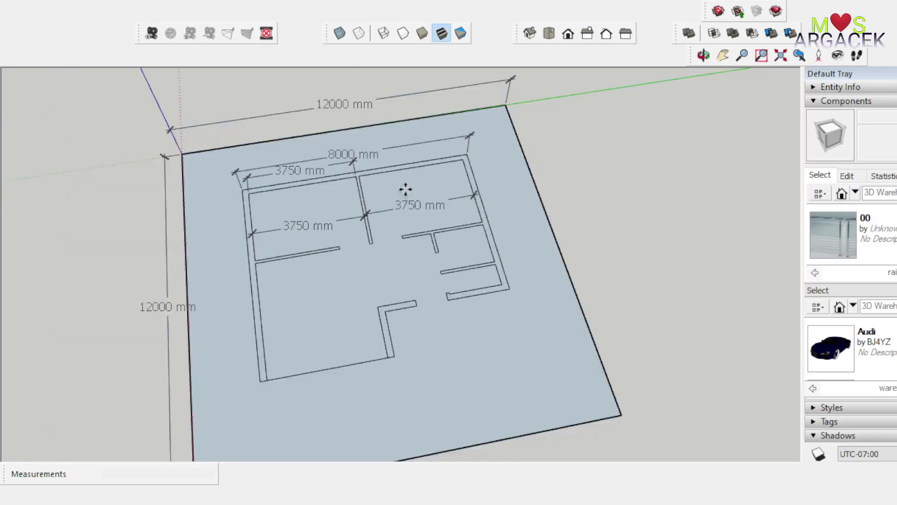
scroll(405, 191, "up", 1)
scroll(468, 245, "up", 2)
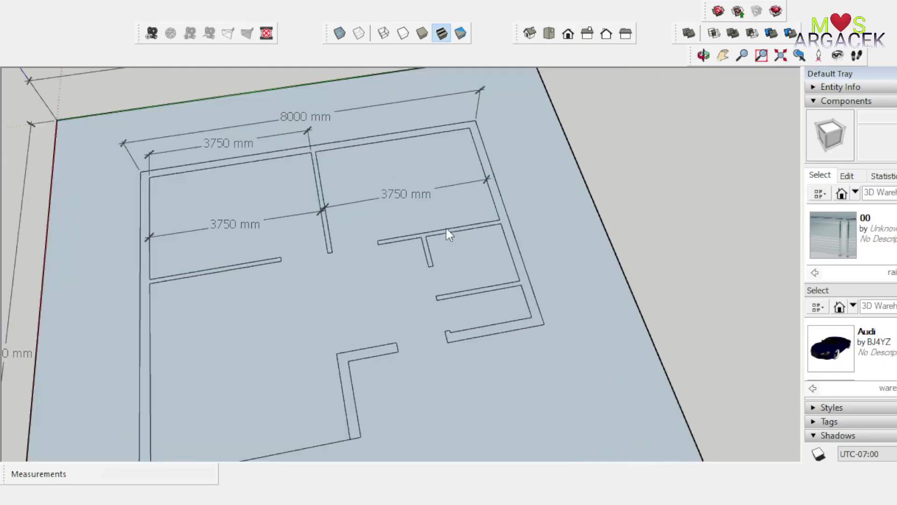
left_click(456, 235)
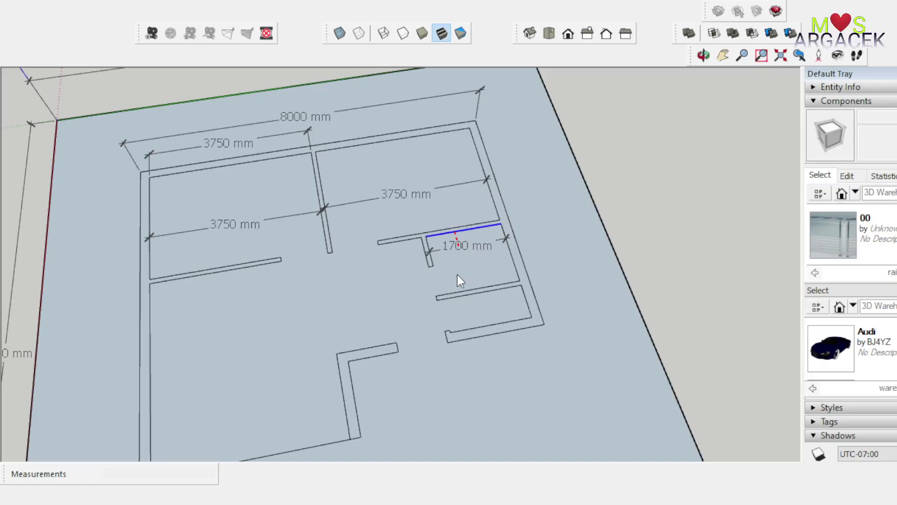
left_click(454, 259)
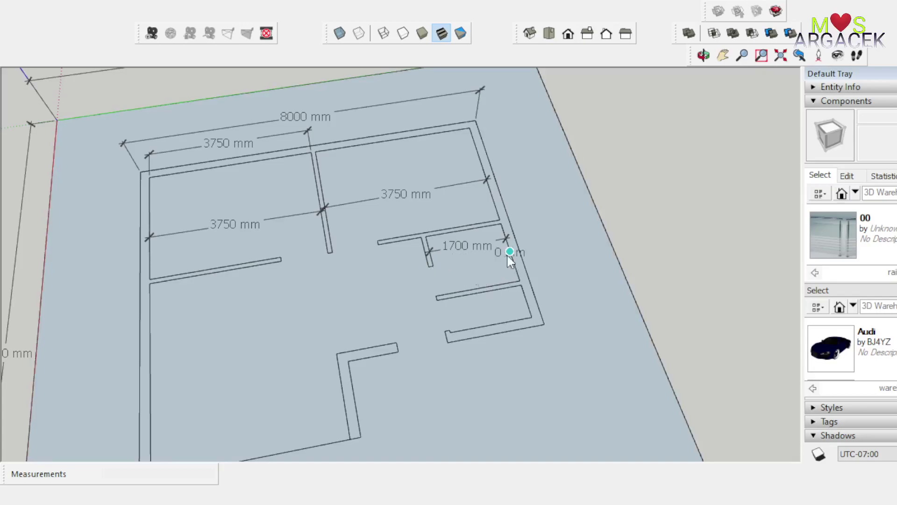
key("Escape")
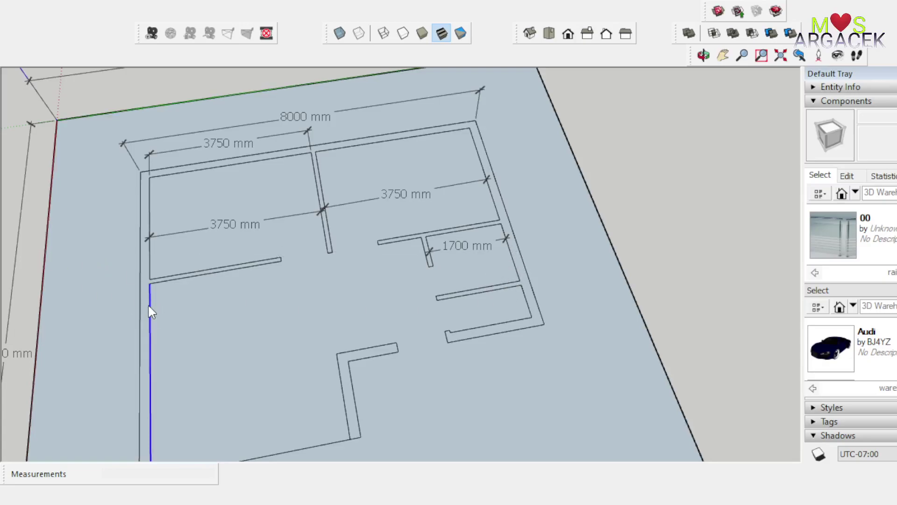
Step: Dimension the length and width of the large front room, placing both dimensions inside the room
left_click(191, 306)
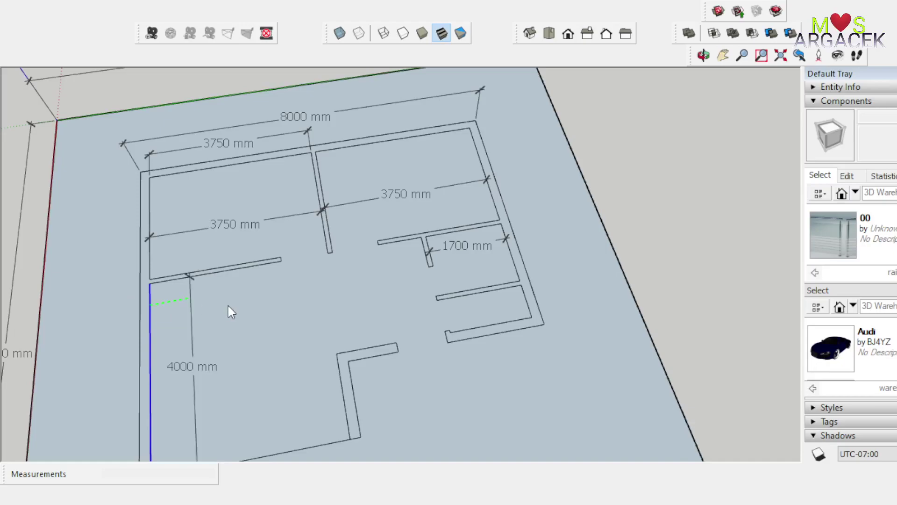
left_click(285, 320)
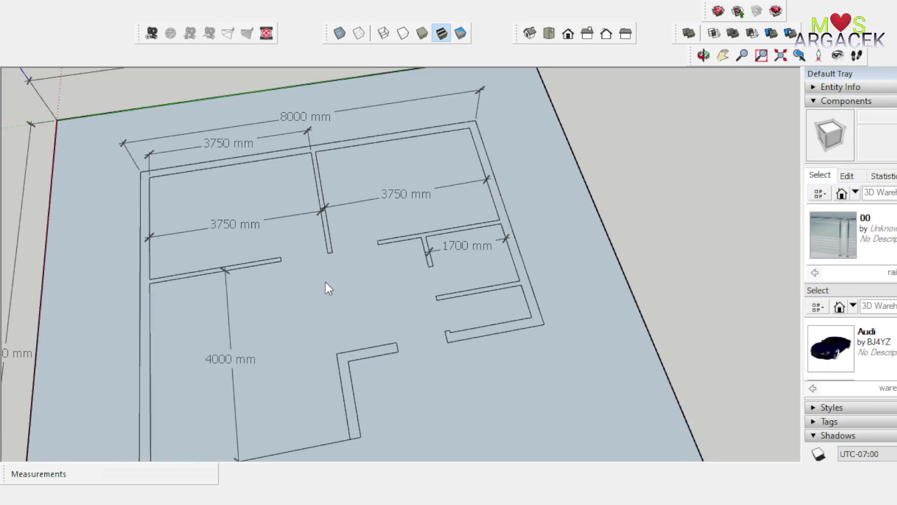
key("space")
scroll(379, 248, "down", 1)
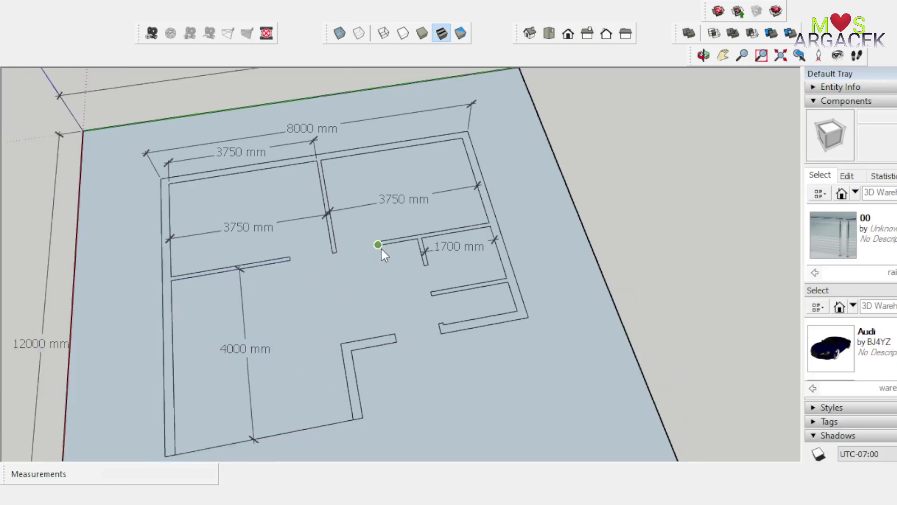
left_click(299, 430)
left_click(296, 407)
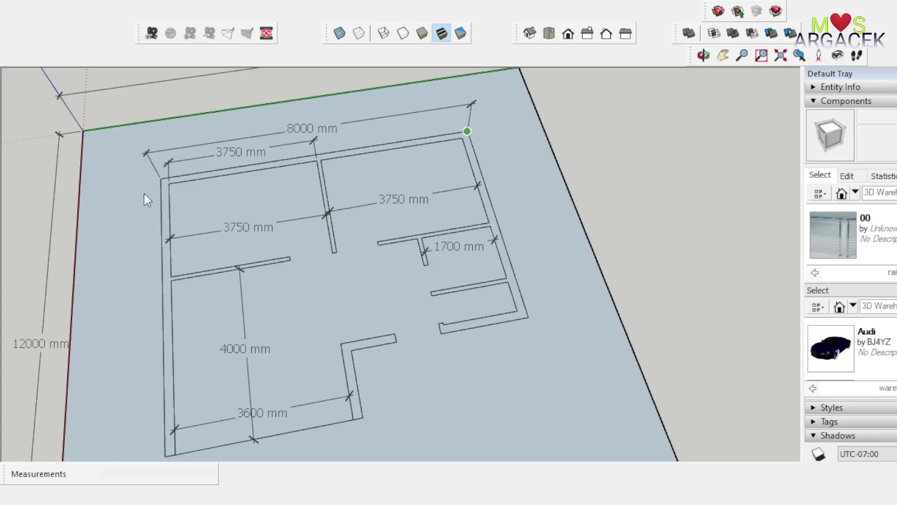
Step: Dimension the long outer wall facing the plot's red-axis edge and the partition dividing the two rear rooms
left_click(156, 194)
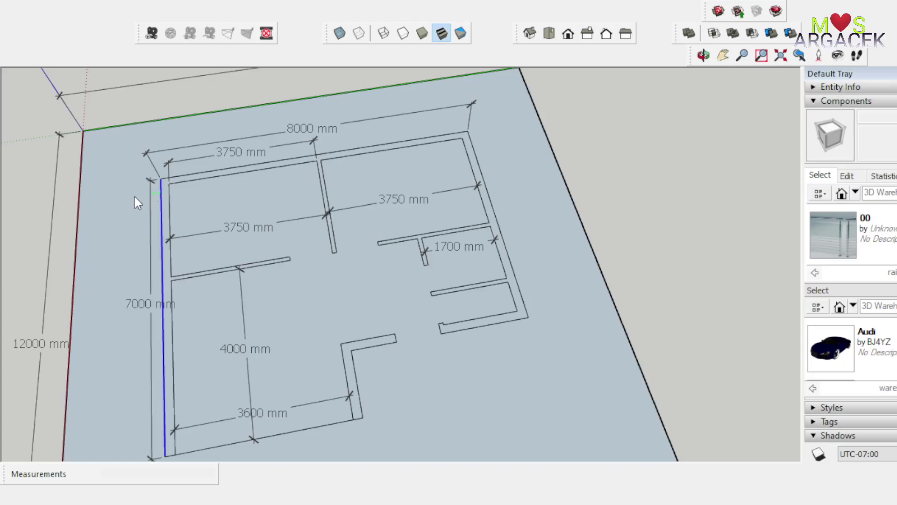
left_click(123, 195)
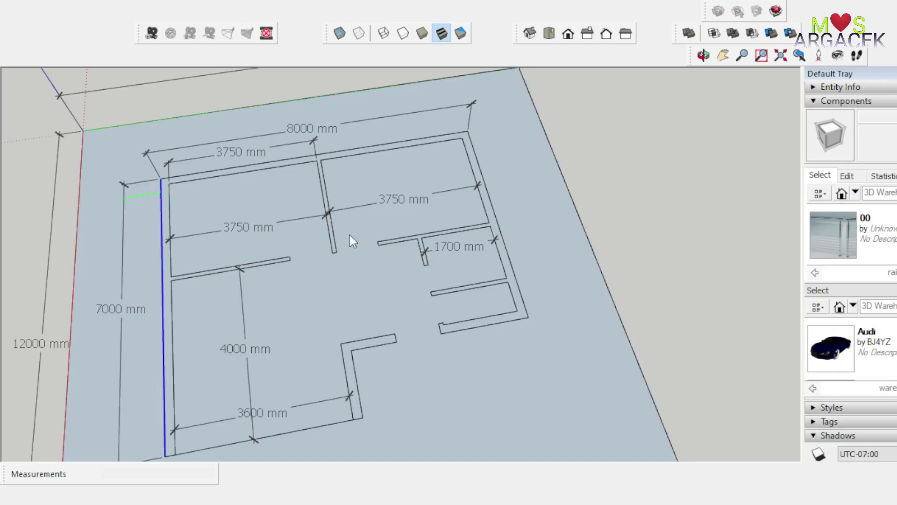
scroll(371, 123, "down", 2)
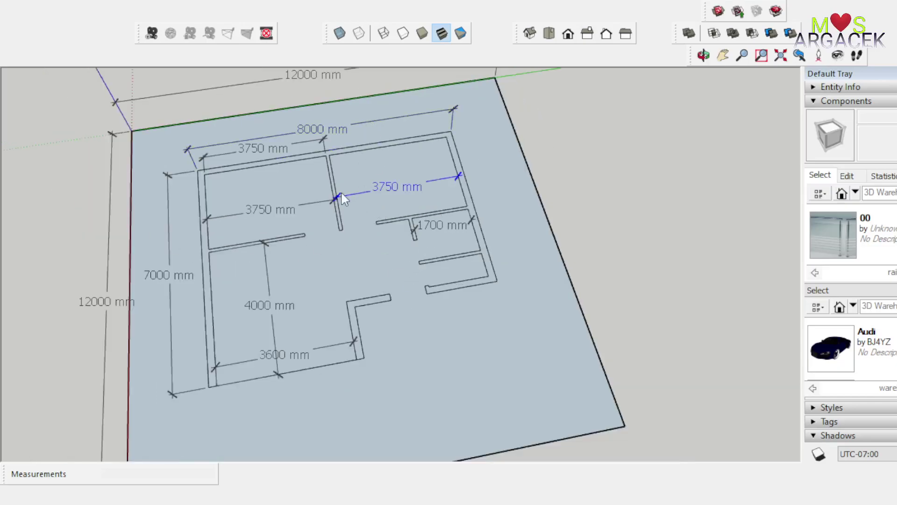
left_click(334, 177)
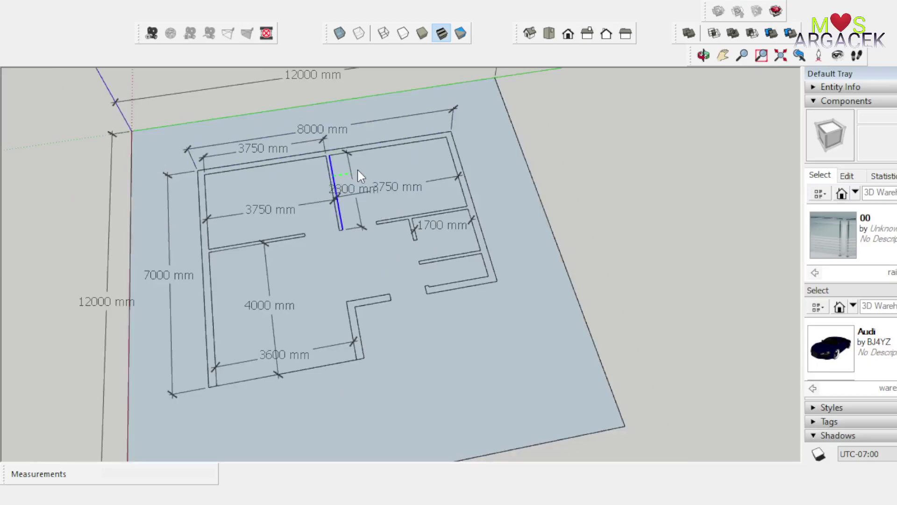
left_click(310, 176)
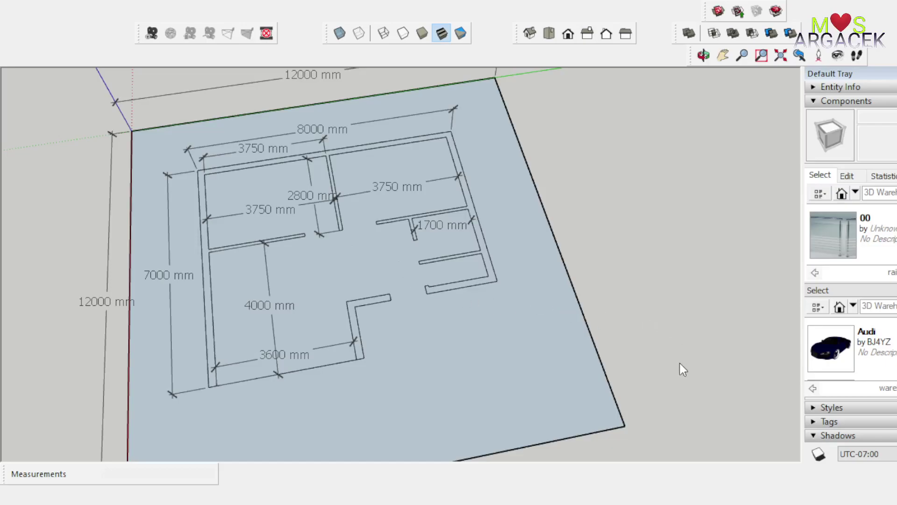
scroll(711, 405, "down", 1)
key("m")
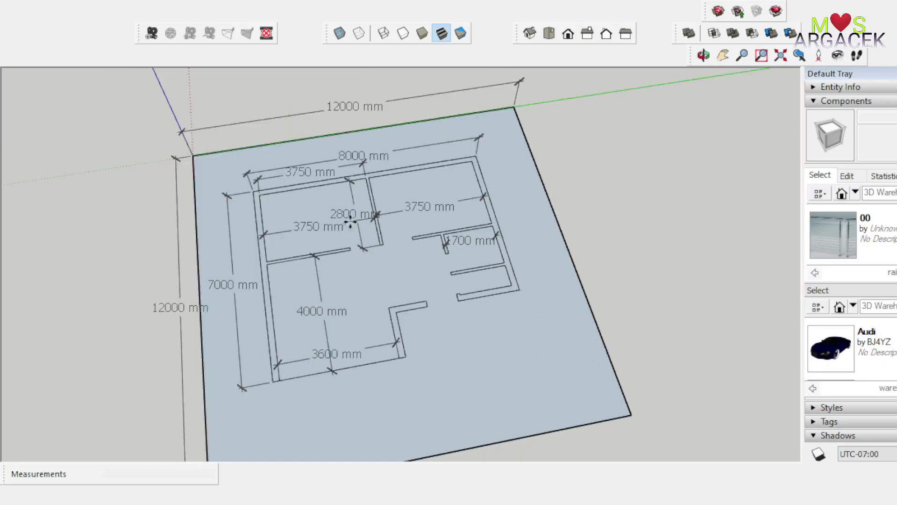
scroll(344, 122, "down", 1)
scroll(343, 123, "up", 1)
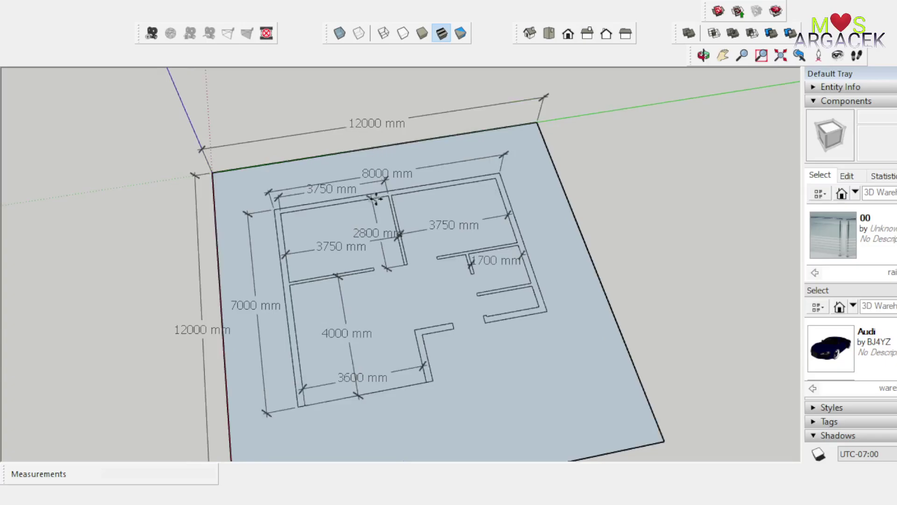
scroll(456, 332, "up", 1)
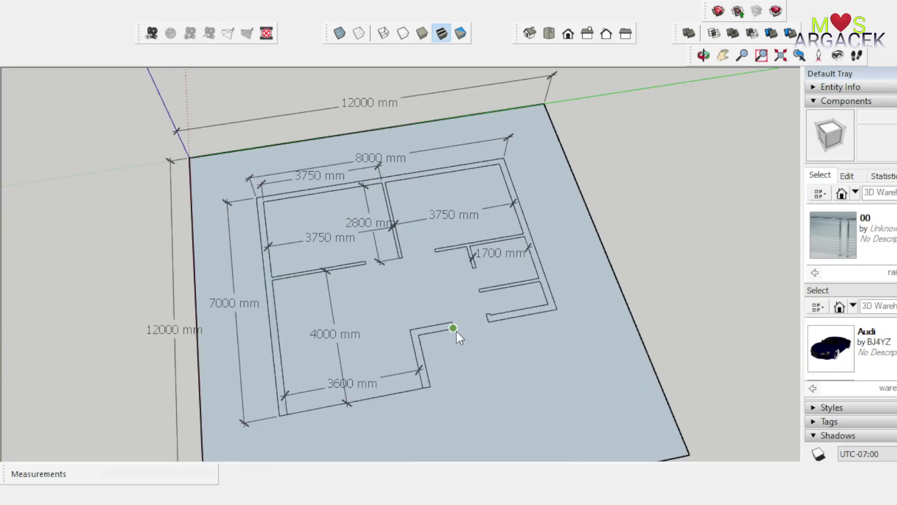